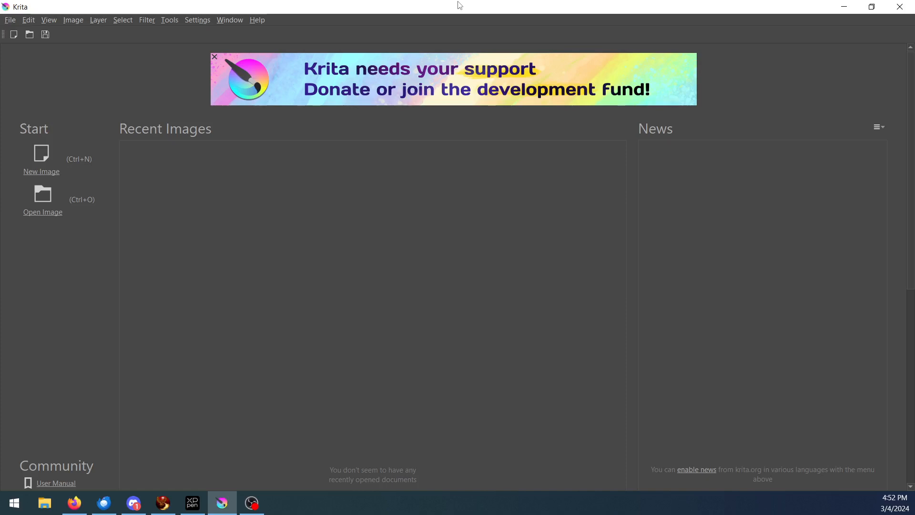
Examine the preferred renderer options for canvas graphics acceleration in the display configuration, and leave it without saving changes
left_click(196, 20)
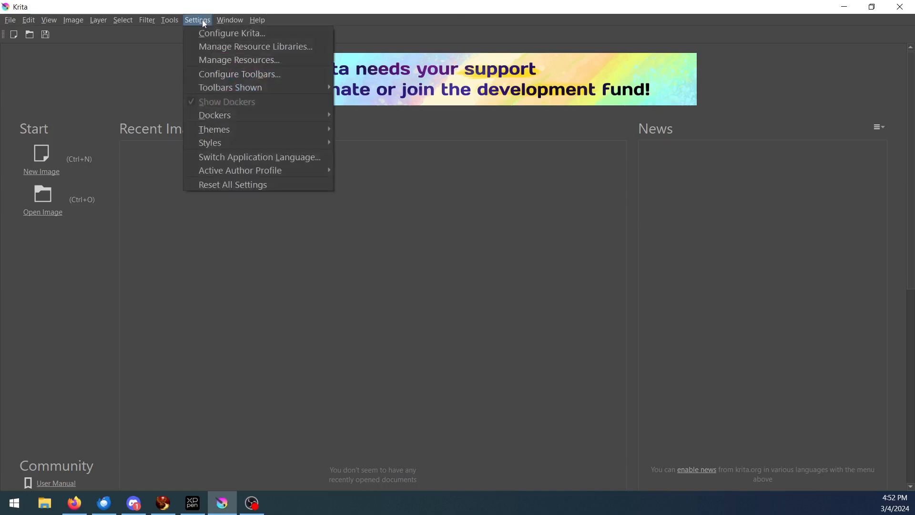
left_click(227, 33)
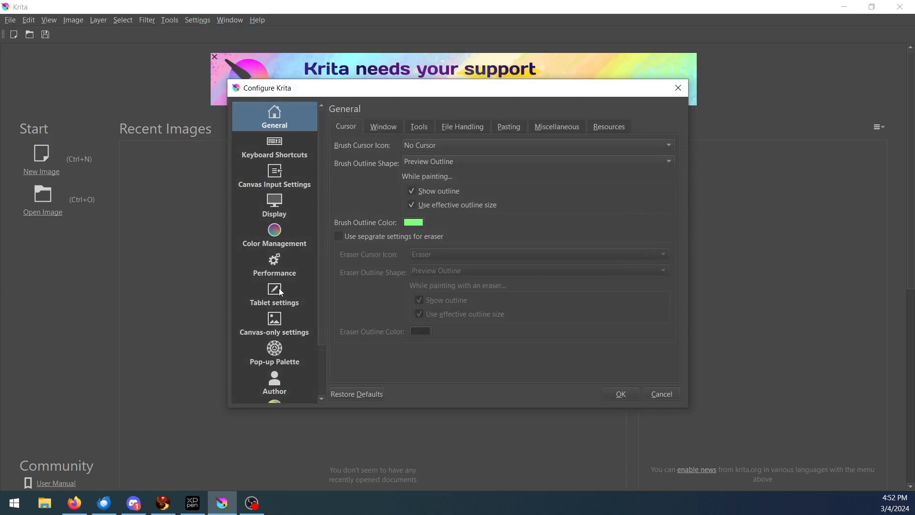
left_click(277, 204)
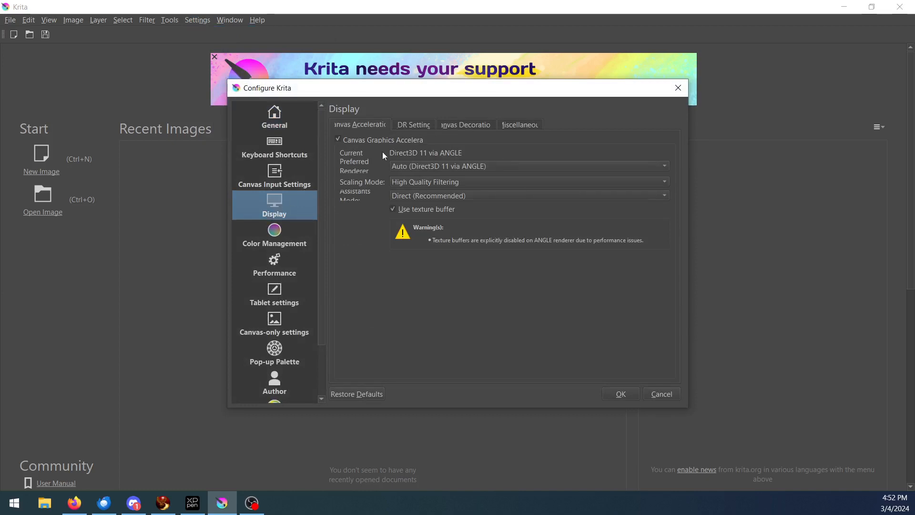
left_click(468, 167)
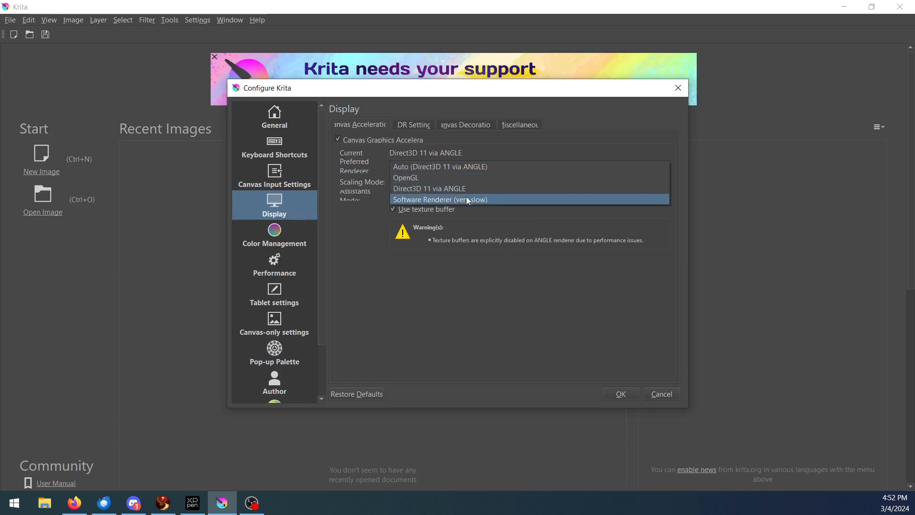
left_click(465, 148)
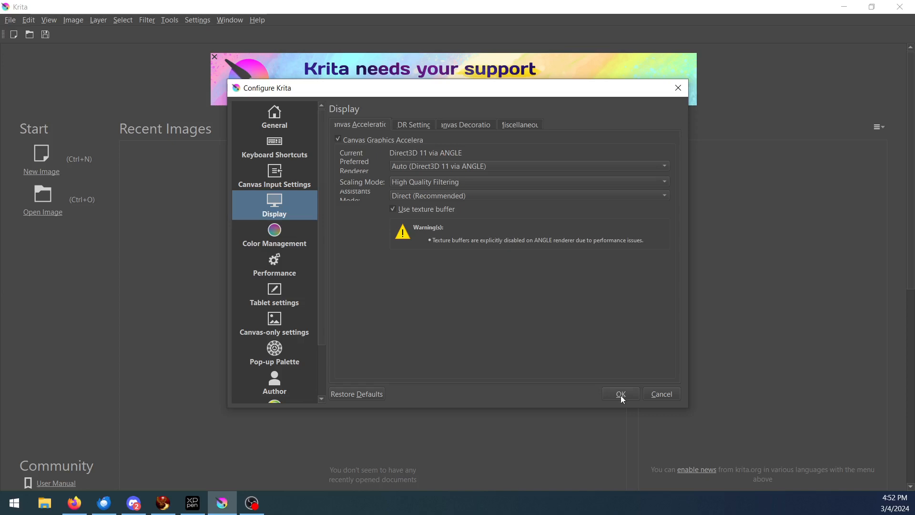
left_click(660, 395)
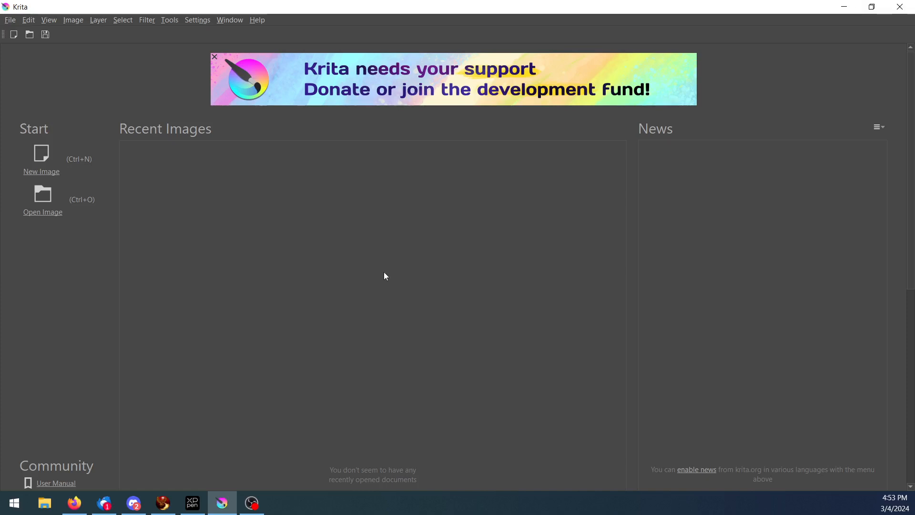
Dismiss the donation banner and create a new custom document 1800 px wide and 1200 px high
left_click(215, 57)
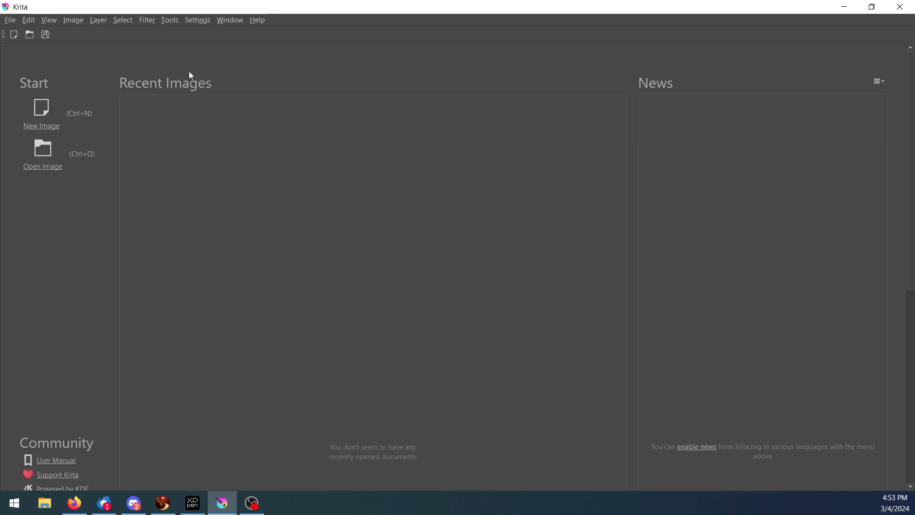
left_click(10, 20)
left_click(28, 35)
left_click(467, 178)
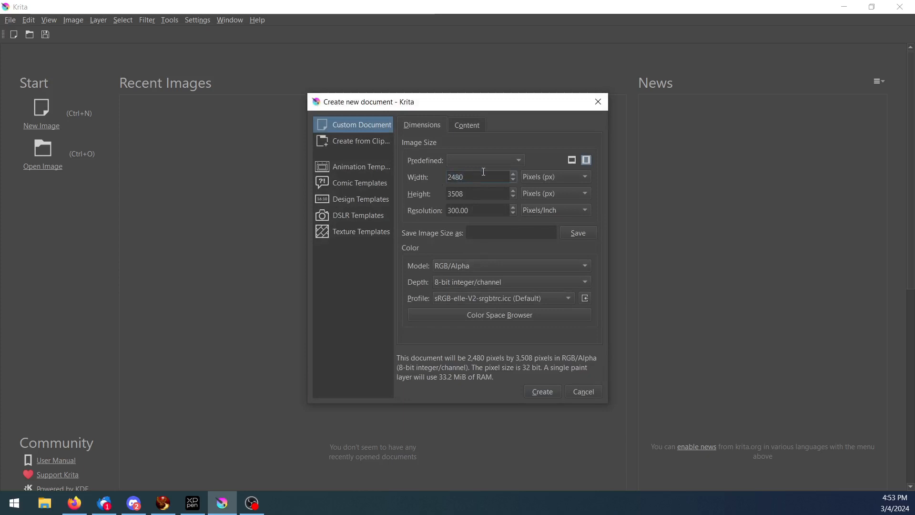
double_click(458, 177)
type("1800")
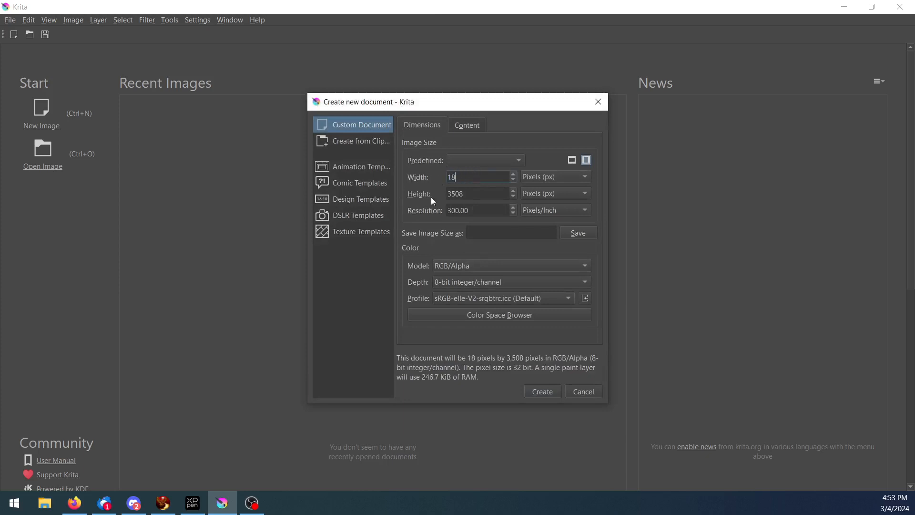
left_click(471, 191)
double_click(471, 191)
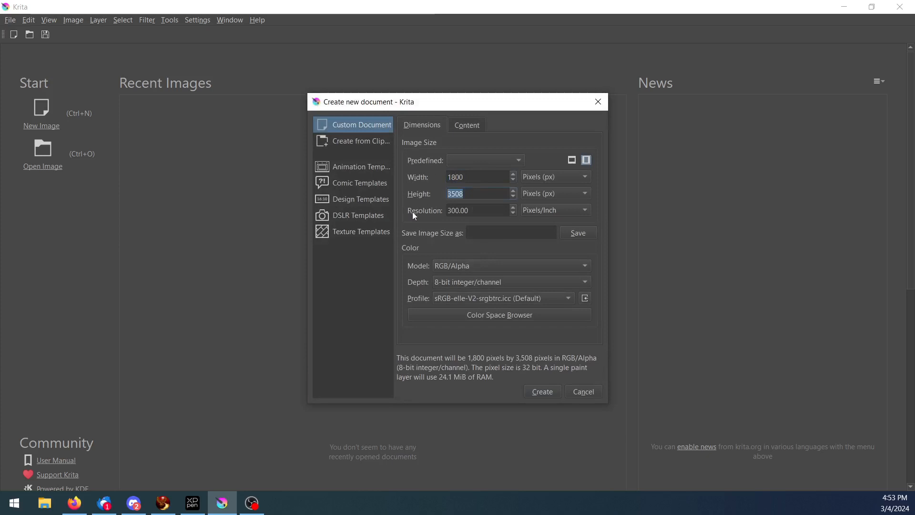
type("1200")
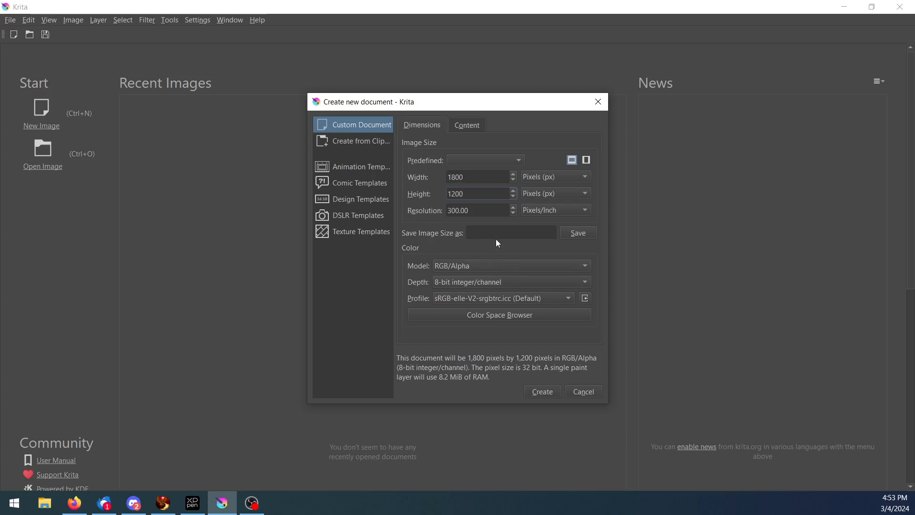
left_click(468, 125)
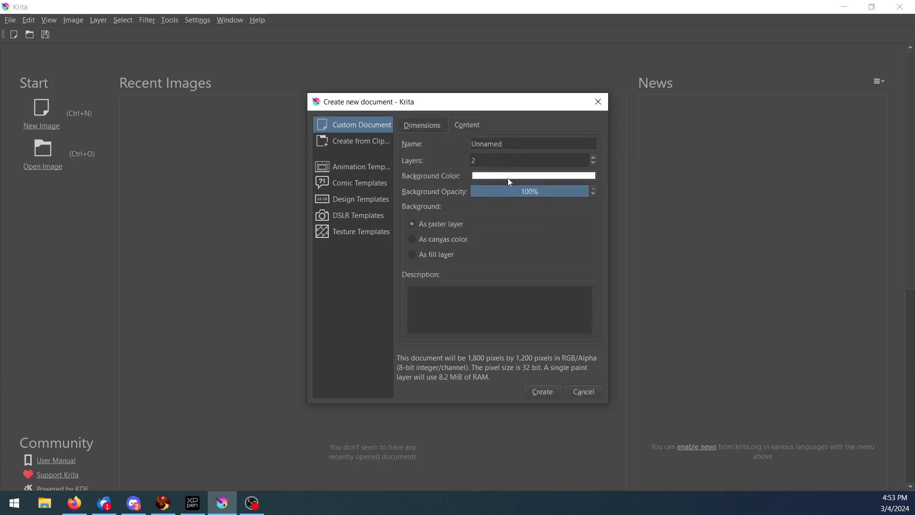
left_click(426, 126)
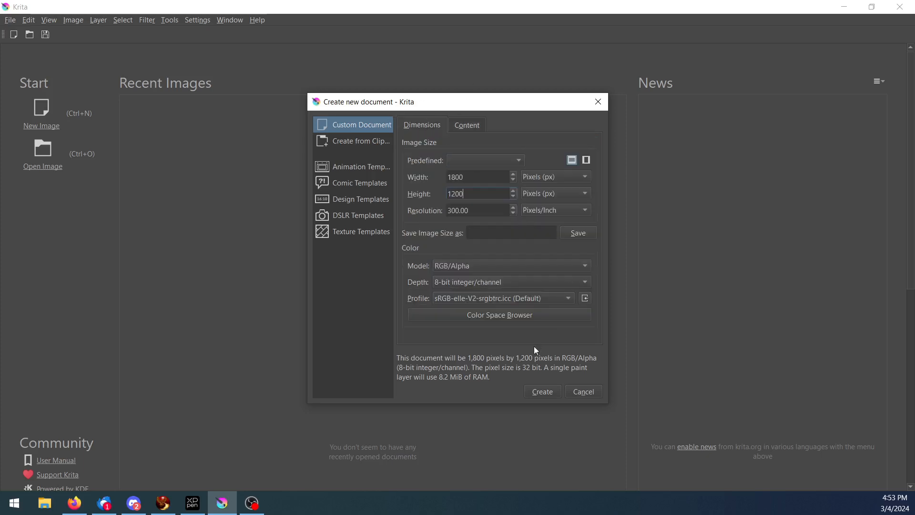
left_click(544, 390)
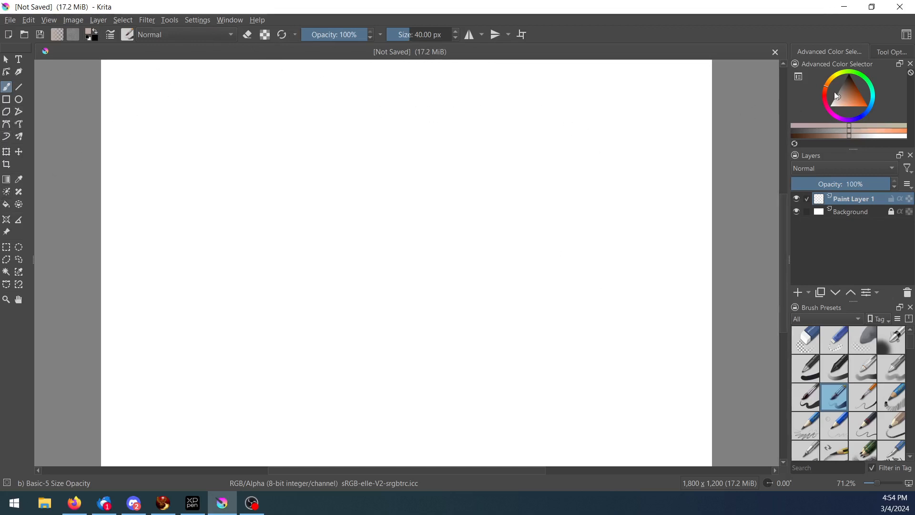
Show the brush's tool options and make Paint Layer 1 the active layer after switching between both layers
left_click(893, 53)
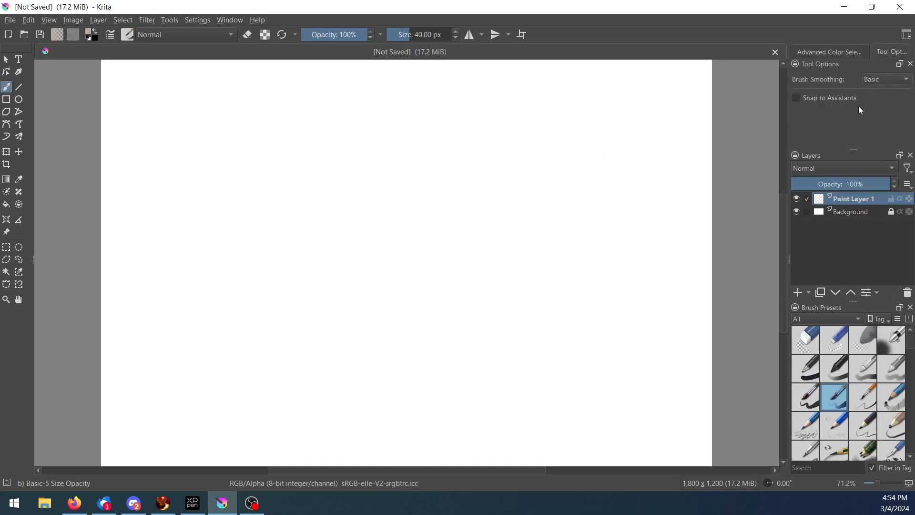
left_click(851, 210)
left_click(852, 200)
left_click(851, 210)
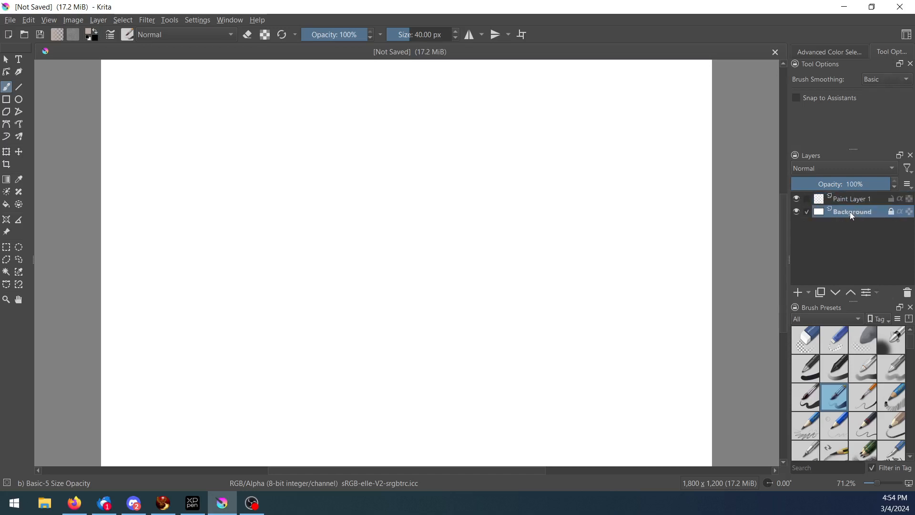
left_click(851, 198)
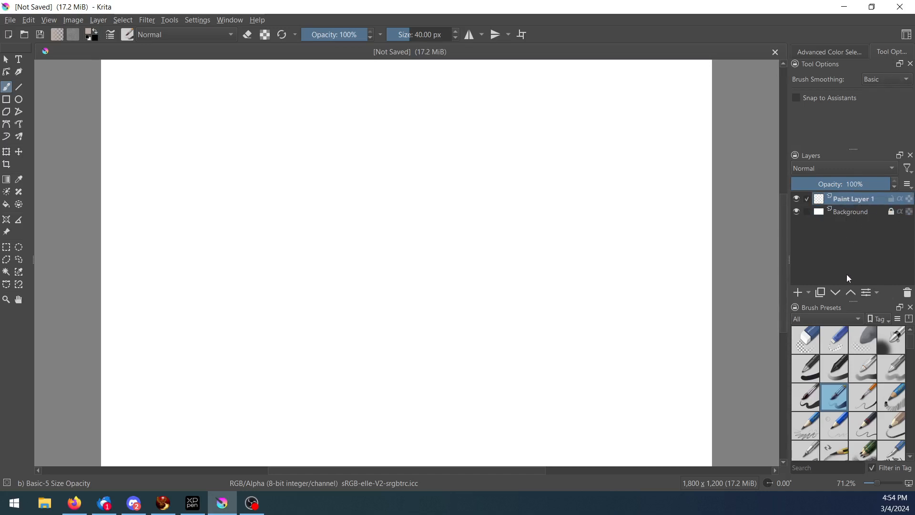
Look over the brush preset tag categories and close the Brush Presets docker
left_click(857, 318)
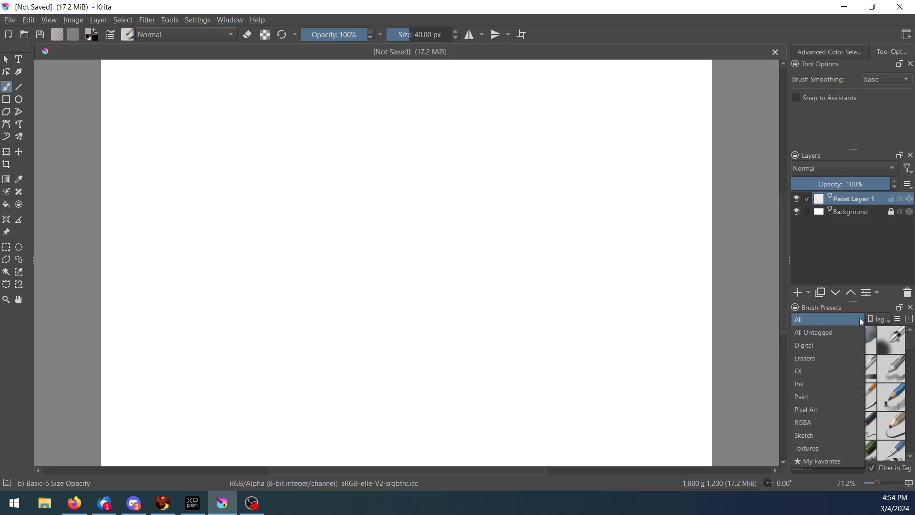
left_click(859, 319)
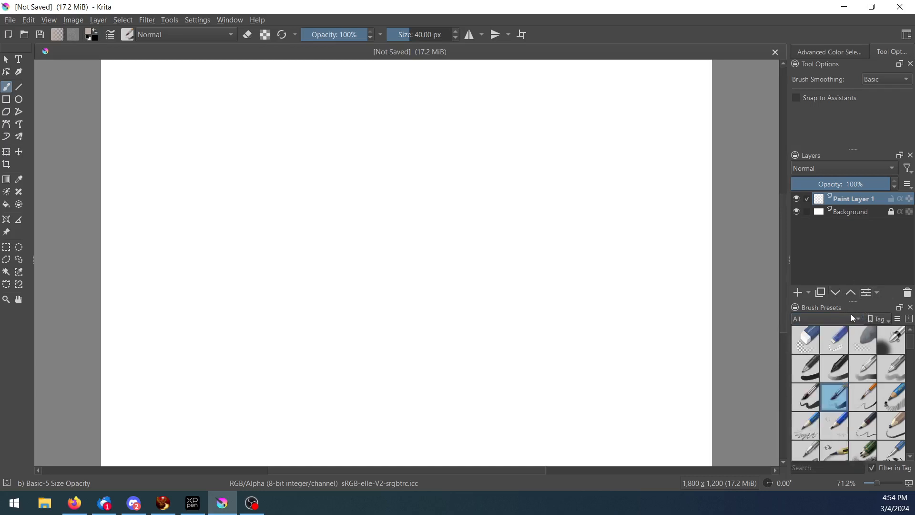
left_click(854, 316)
left_click(857, 318)
left_click(911, 308)
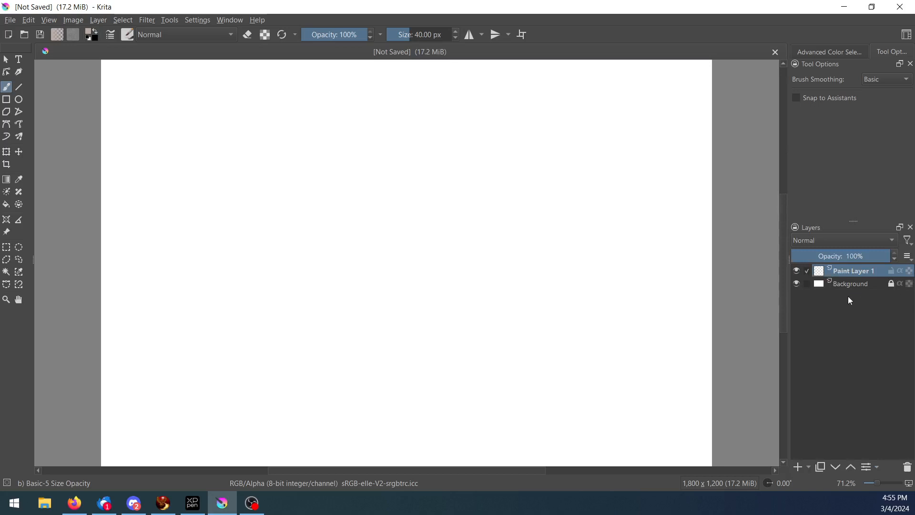
Choose the b) Basic-5 Size brush preset and assign it to the My Favorites tag
left_click(127, 34)
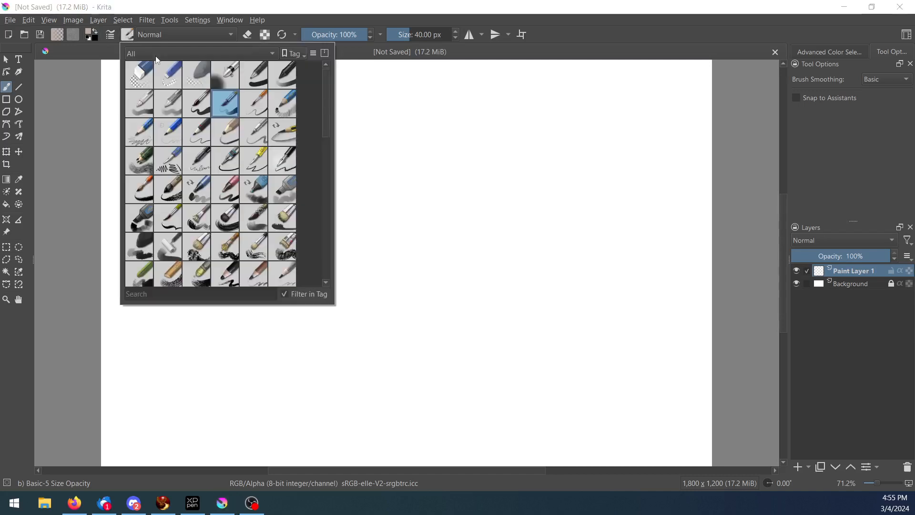
mouse_move(329, 86)
left_mouse_down()
mouse_move(333, 170)
mouse_move(328, 70)
left_mouse_up()
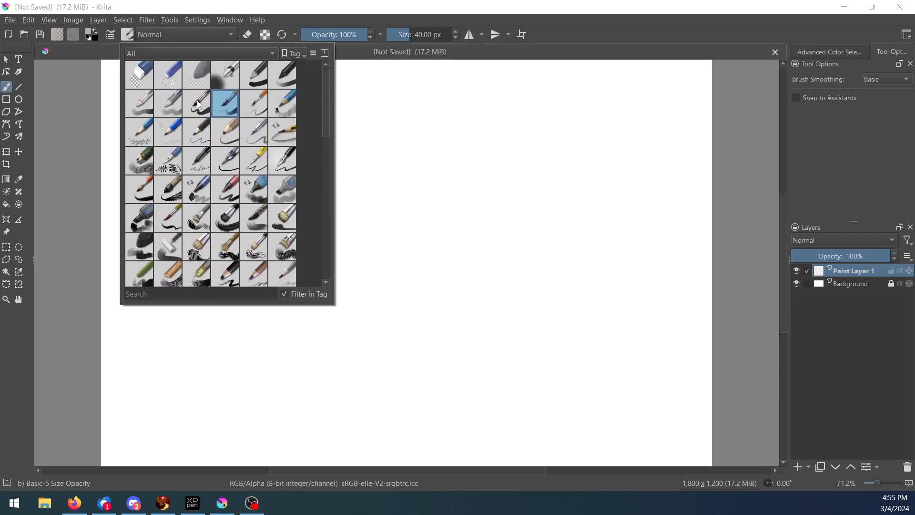
mouse_move(200, 99)
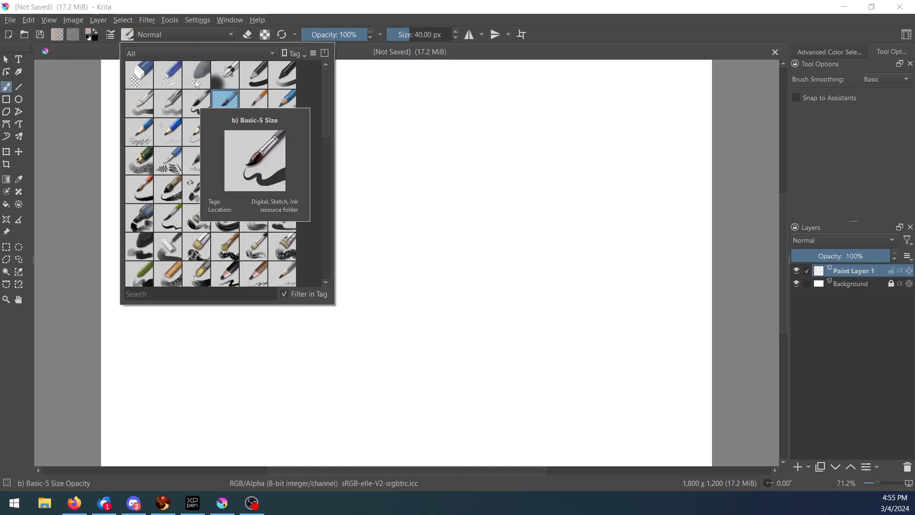
left_click(204, 102)
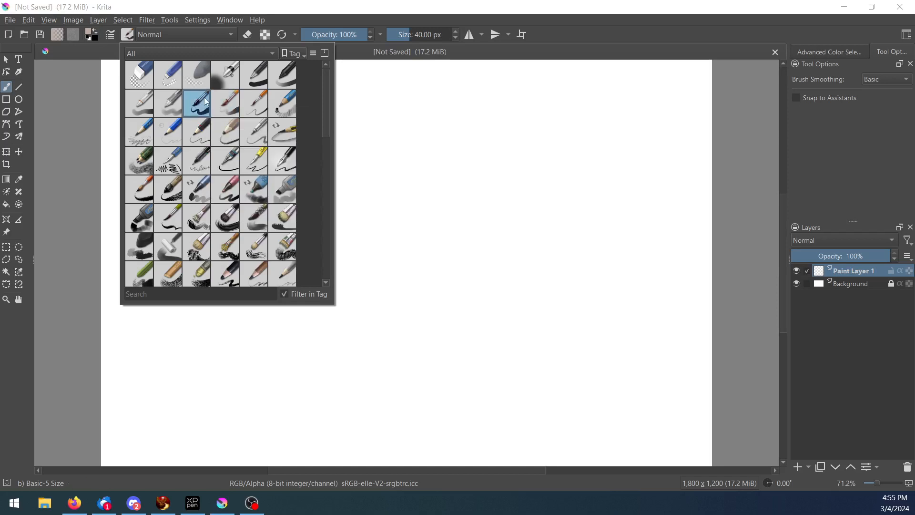
right_click(196, 99)
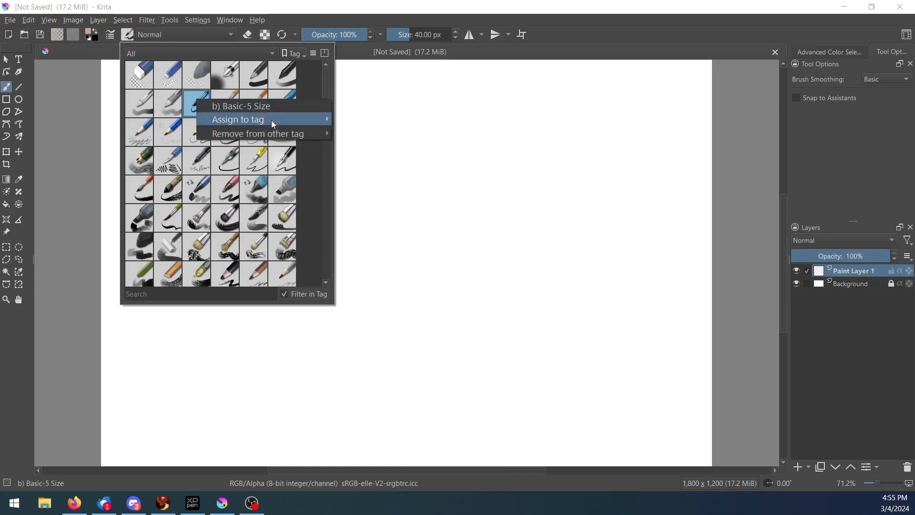
mouse_move(273, 119)
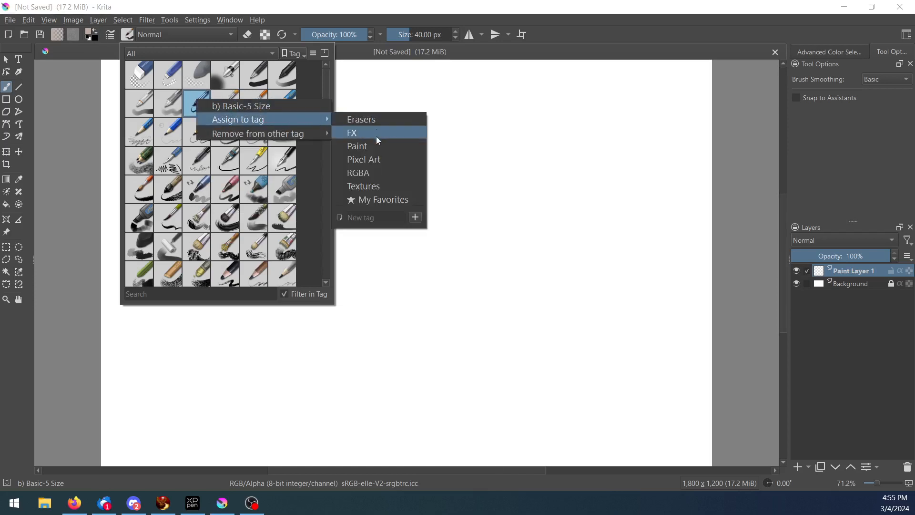
left_click(381, 200)
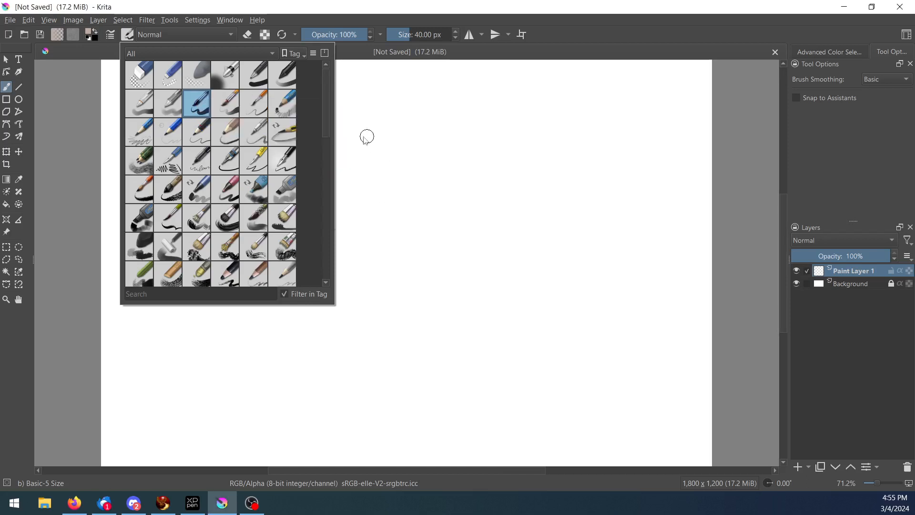
Select the c) Pencil-2 brush preset and check which tags it can be assigned to
left_click(202, 137)
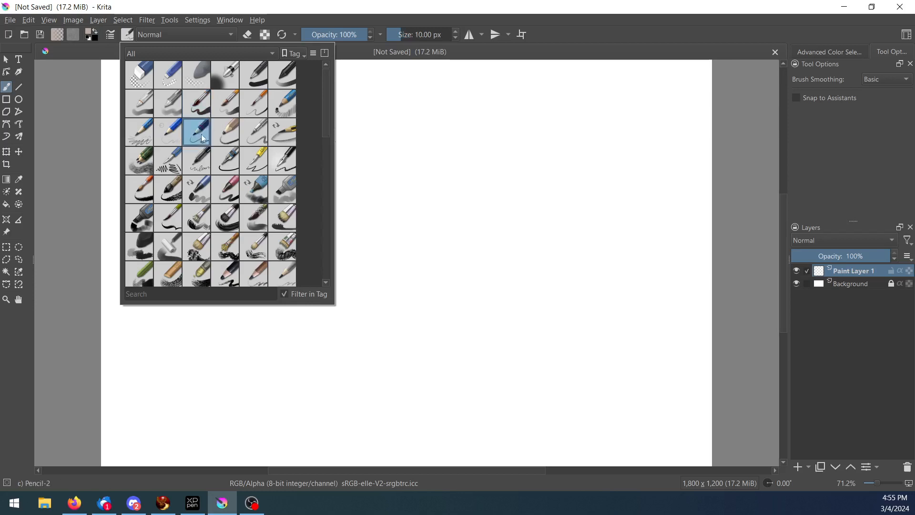
right_click(196, 131)
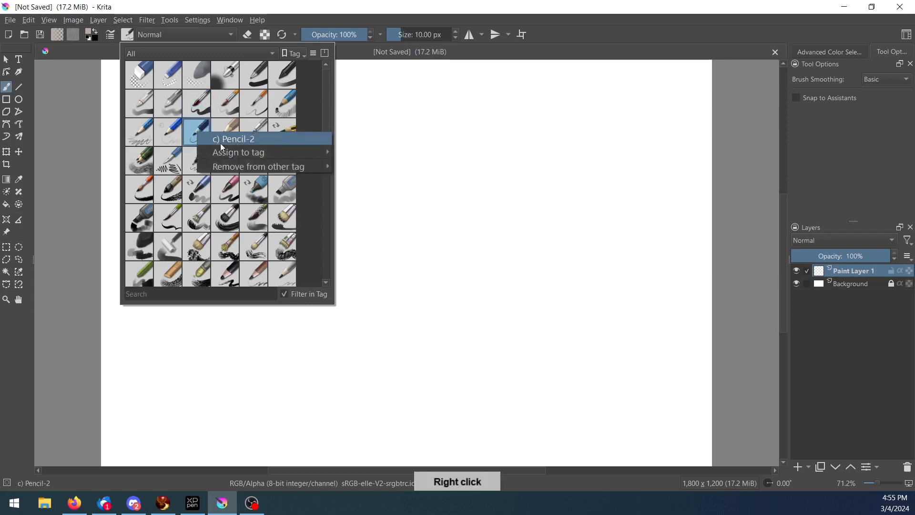
mouse_move(278, 156)
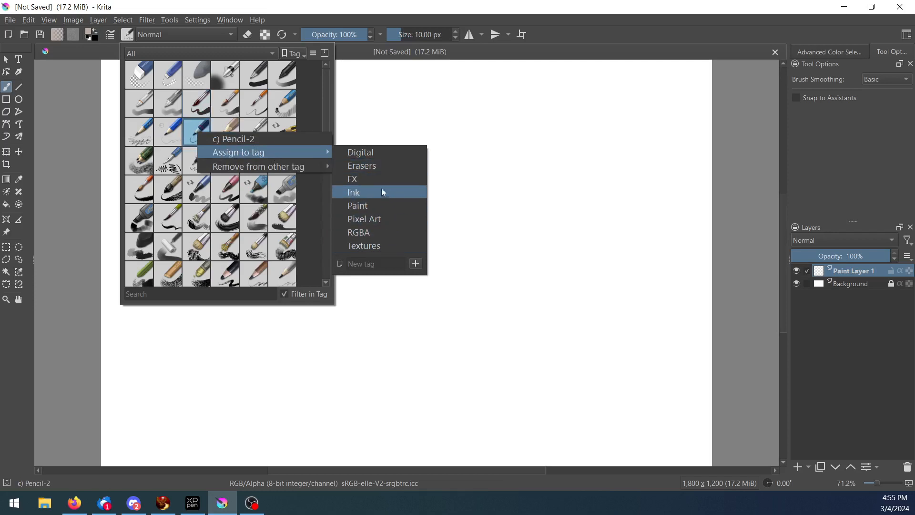
Browse the brush presets under My Favorites and All Untagged, returning to the full list of All presets each time
left_click(199, 54)
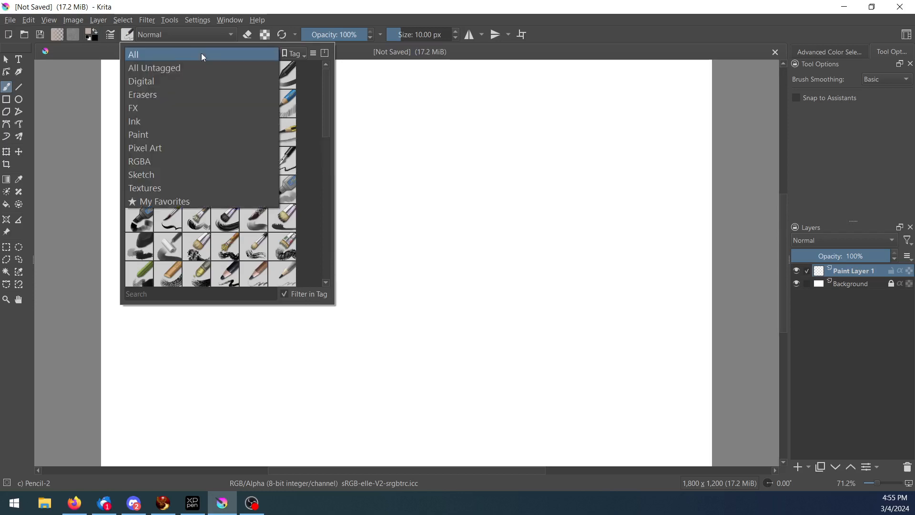
left_click(194, 202)
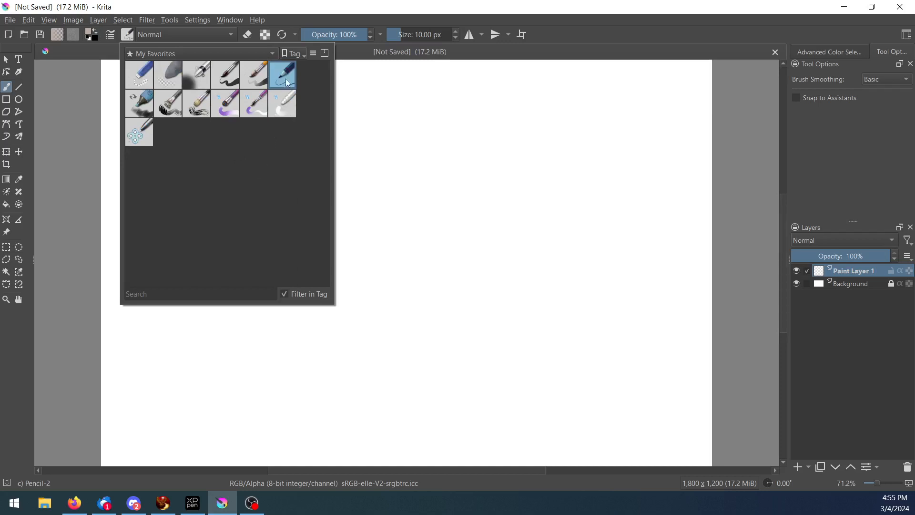
left_click(206, 53)
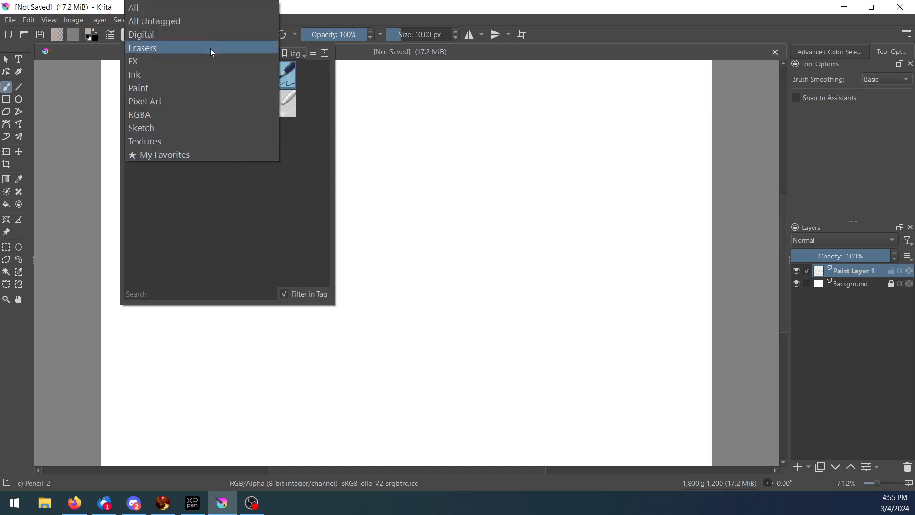
left_click(201, 5)
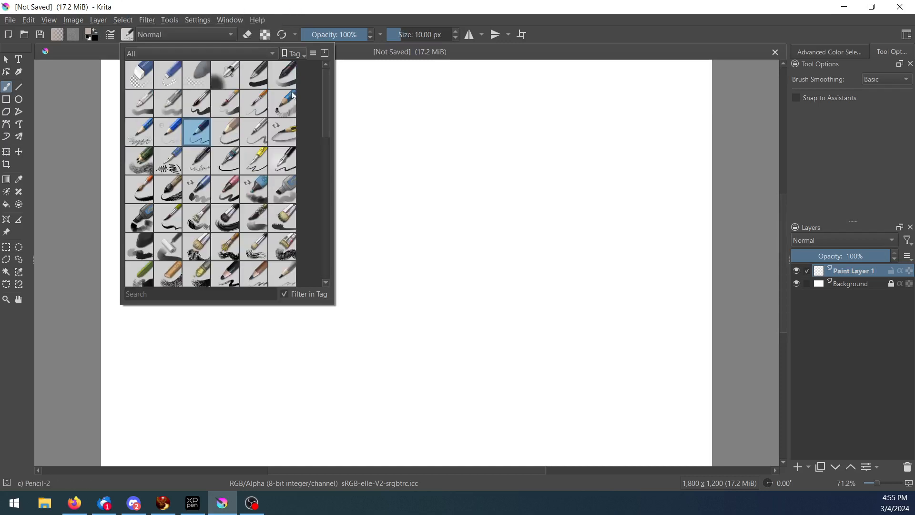
left_click(215, 53)
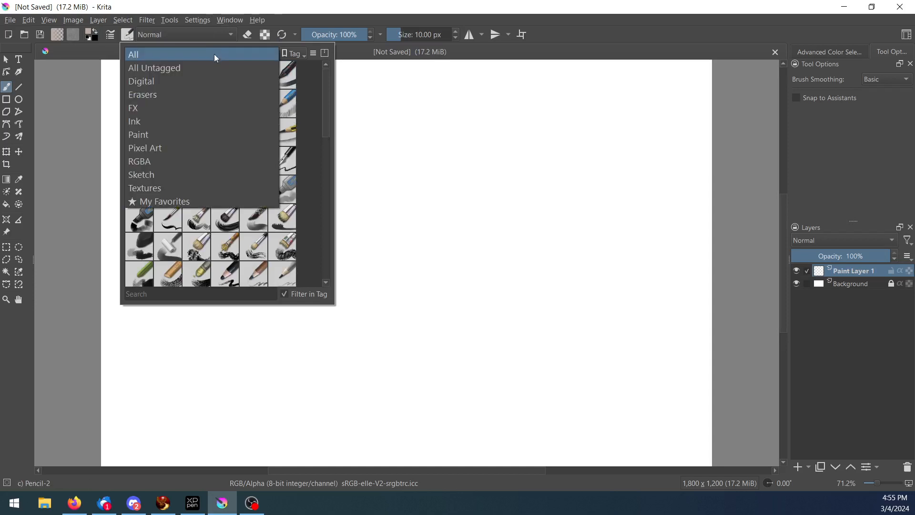
left_click(212, 66)
left_click(221, 52)
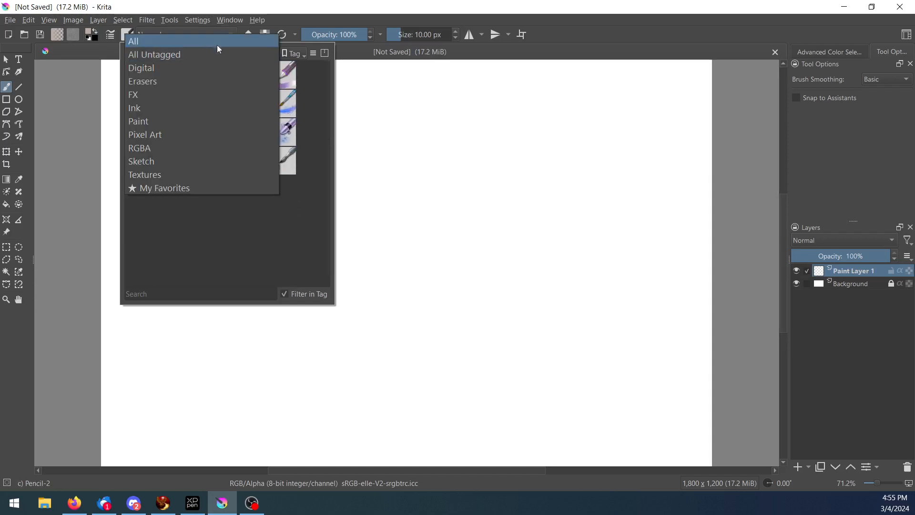
left_click(219, 43)
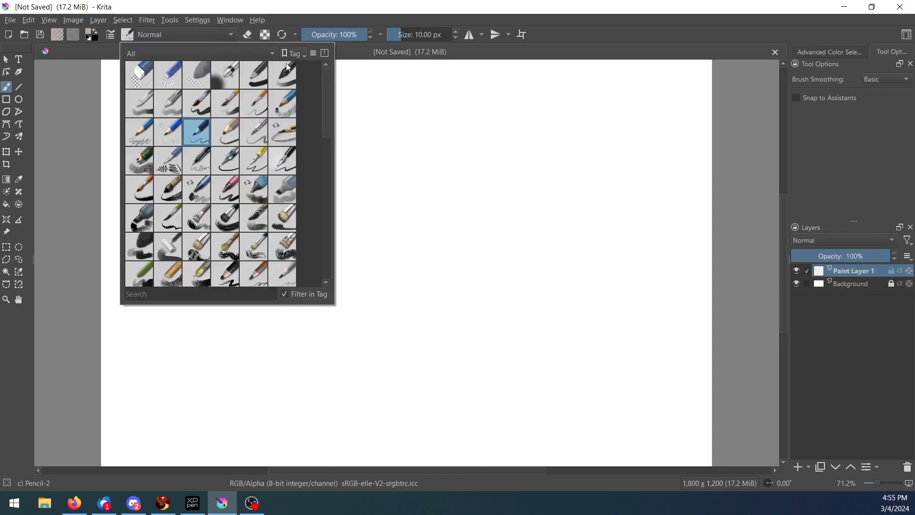
Select the b) Basic-4 Flow Opacity brush preset and assign it to the My Favorites tag
mouse_move(288, 67)
mouse_move(165, 109)
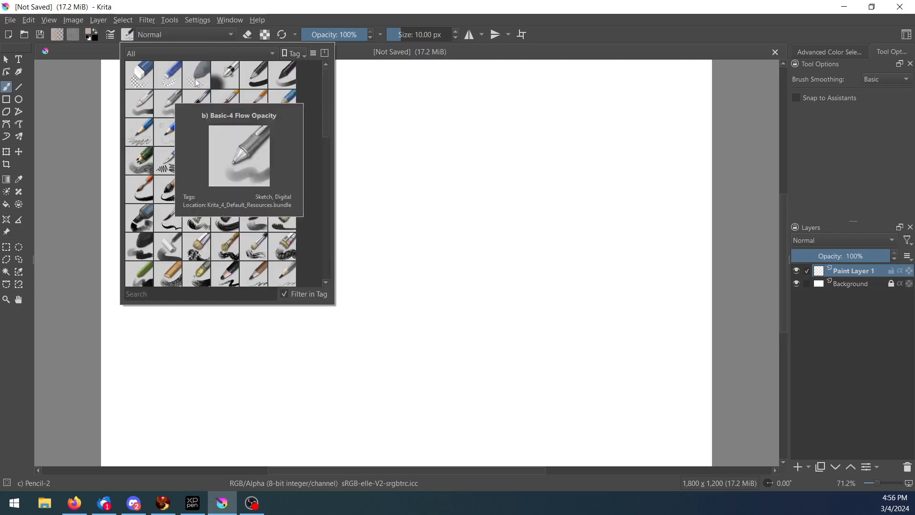
mouse_move(234, 191)
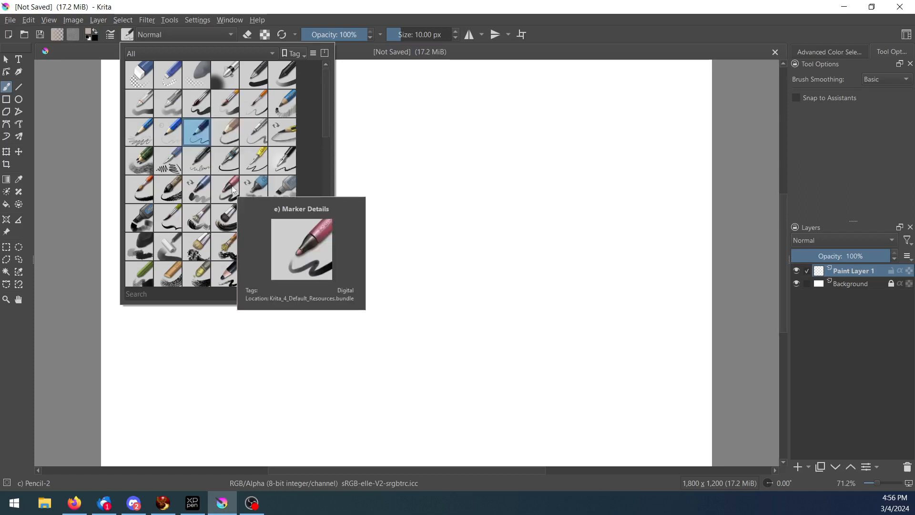
left_click(170, 102)
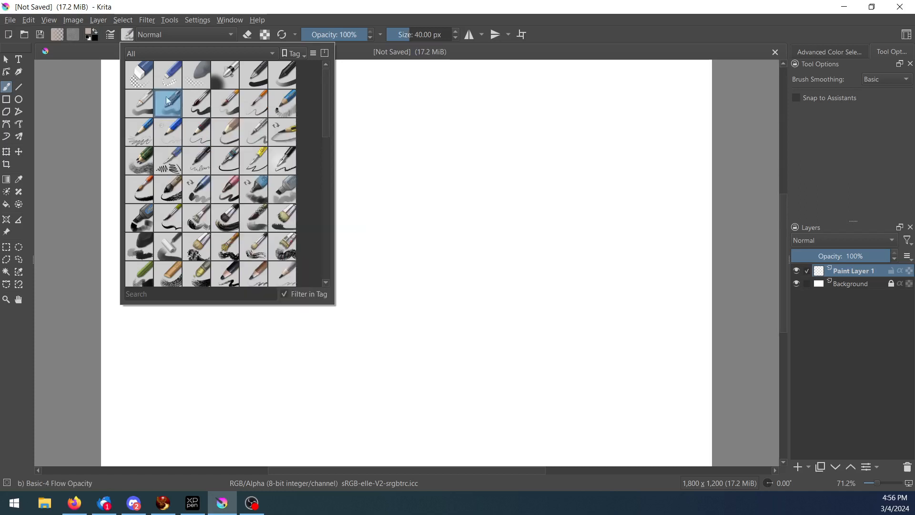
right_click(170, 101)
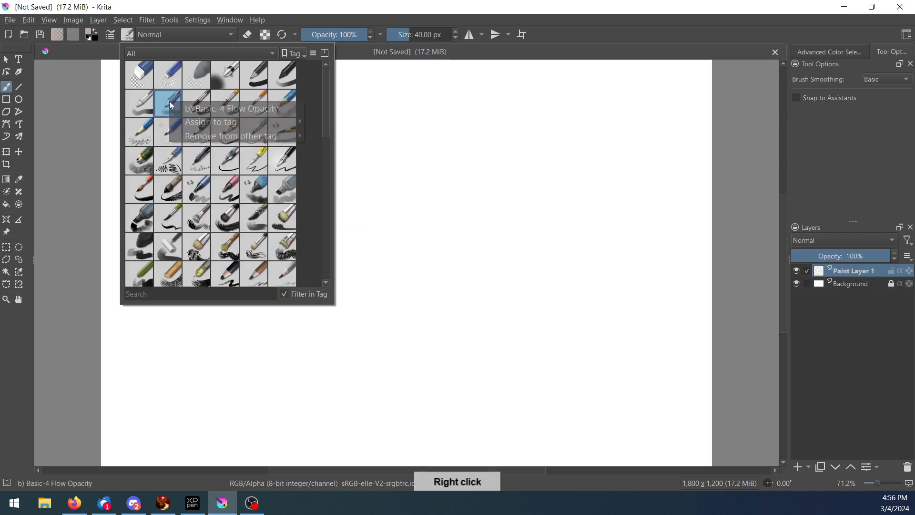
mouse_move(243, 122)
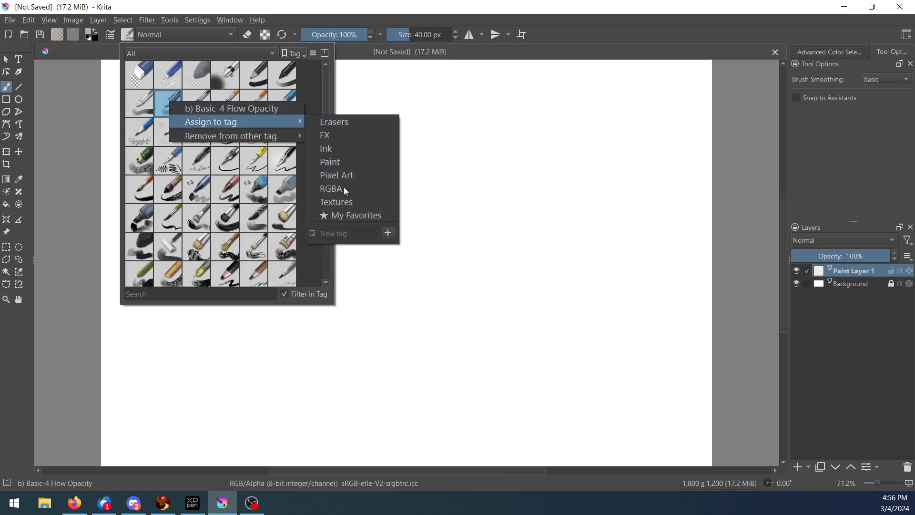
left_click(350, 214)
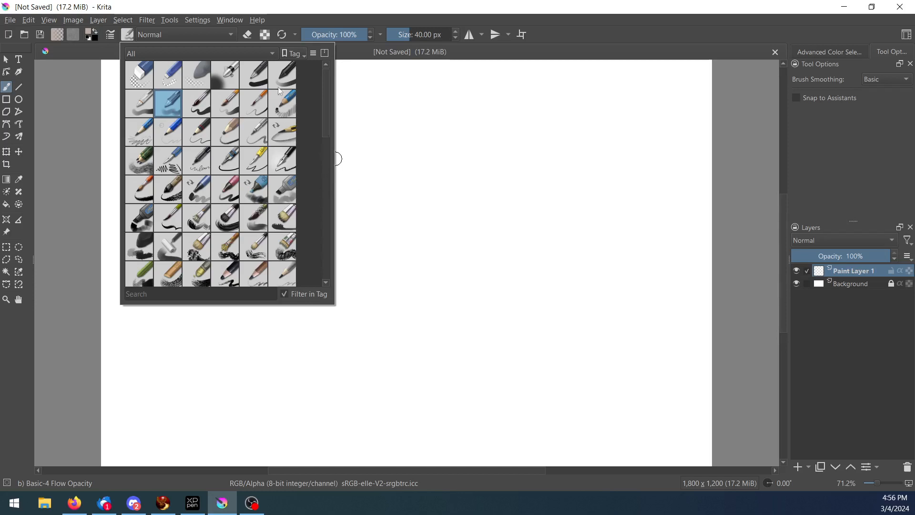
Select the b) Basic-5 Size Opacity brush preset and check which tags it can be assigned to
left_click(228, 105)
right_click(227, 101)
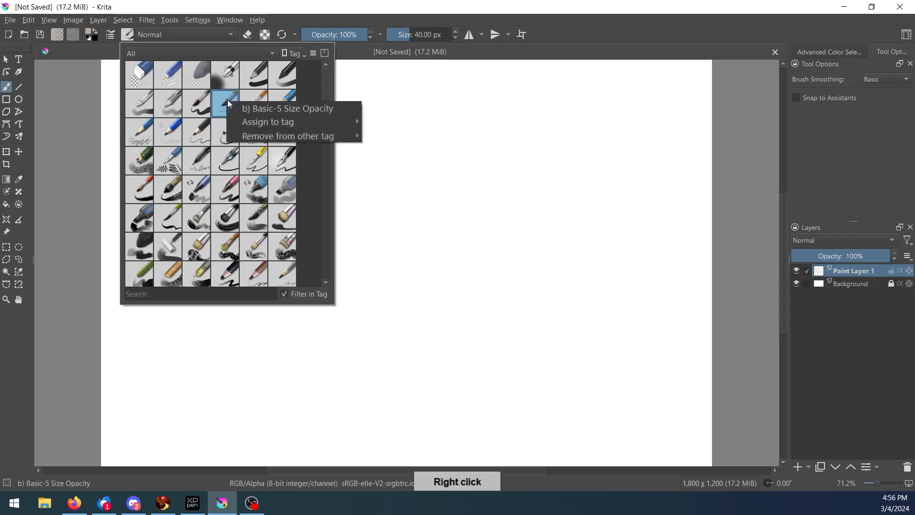
mouse_move(292, 123)
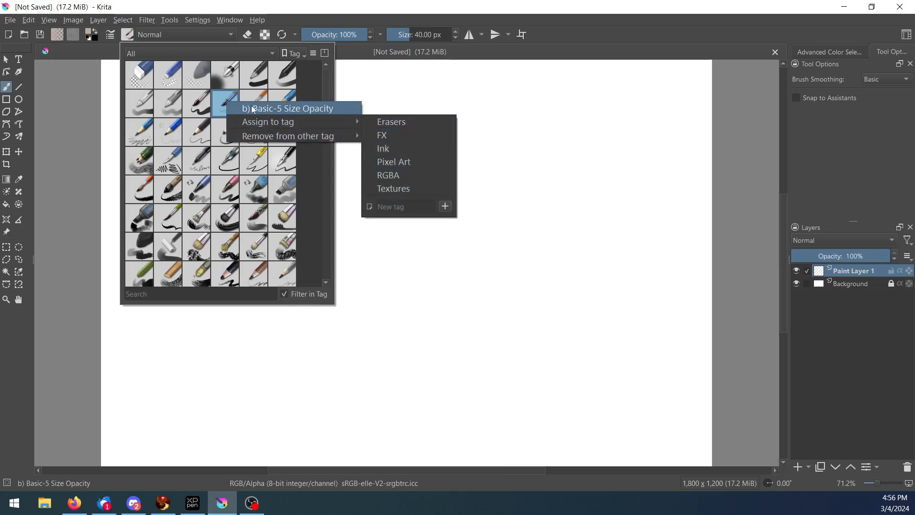
left_click(223, 102)
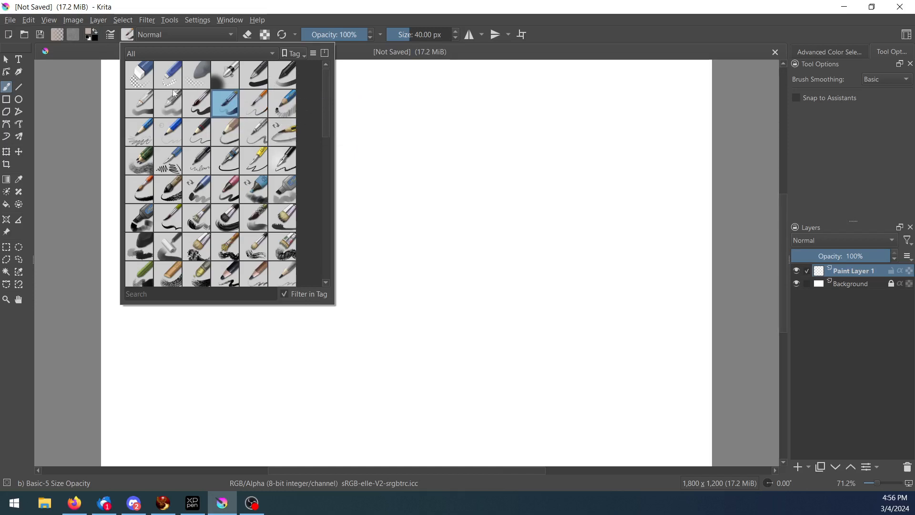
Switch through the three eraser presets at the start of the list, including a) Eraser Small and a) Eraser Soft
left_click(148, 74)
left_click(169, 73)
left_click(201, 72)
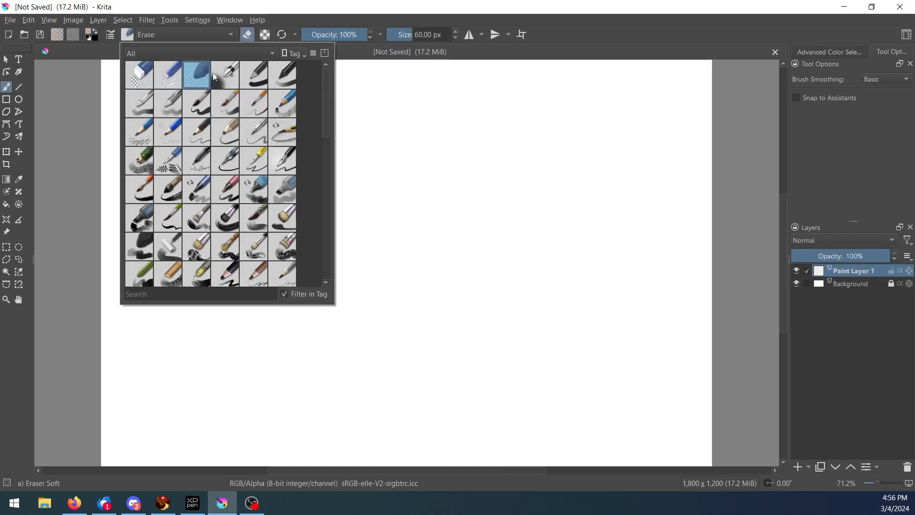
left_click(166, 72)
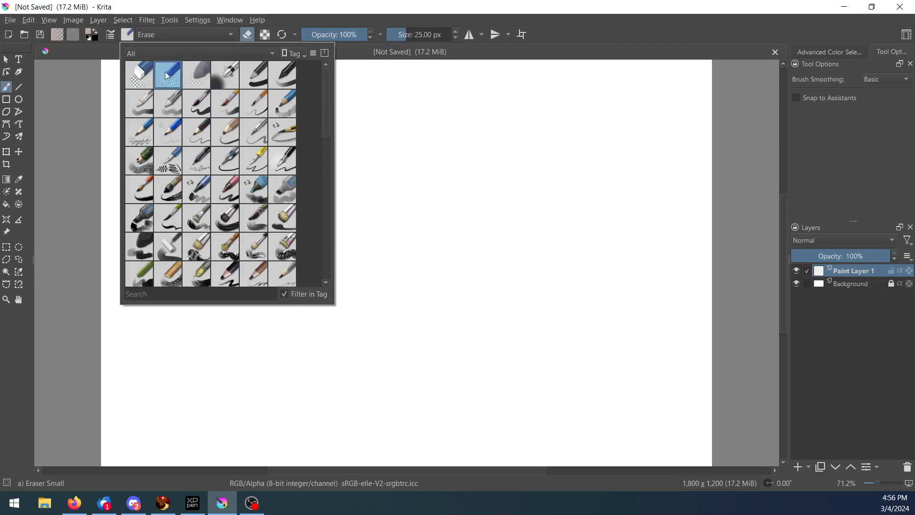
left_click(139, 72)
Choose the b) Basic-5 Size brush preset and paint a wavy stroke in the middle of the canvas
left_click(205, 110)
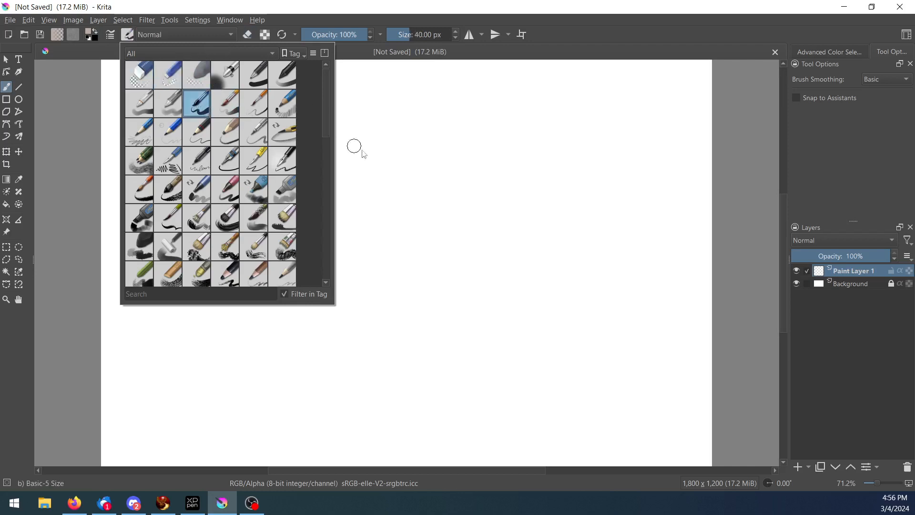
left_click(391, 176)
left_click_drag(315, 222, 466, 261)
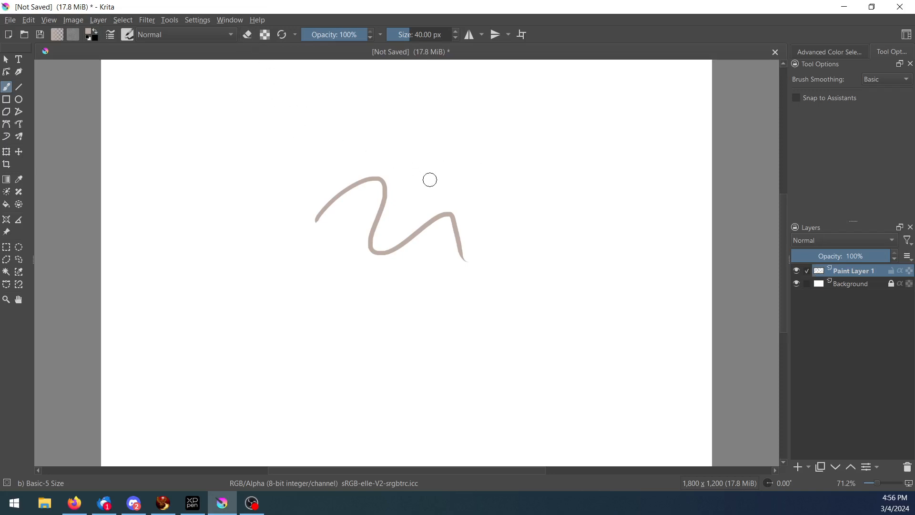
Turn on eraser mode, erase five small gaps along the wavy stroke, and return to painting mode
key("e")
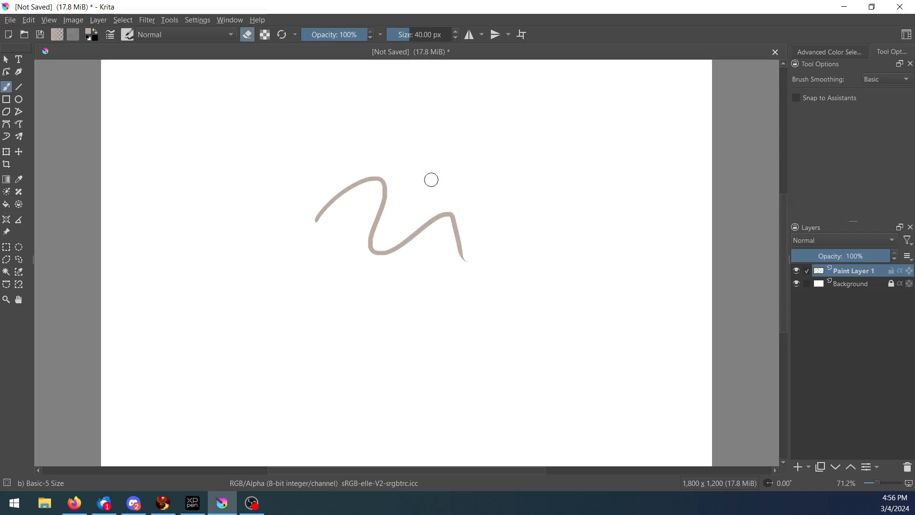
left_click(382, 180)
left_click(375, 223)
left_click(400, 243)
left_click(455, 228)
left_click(455, 245)
key("e")
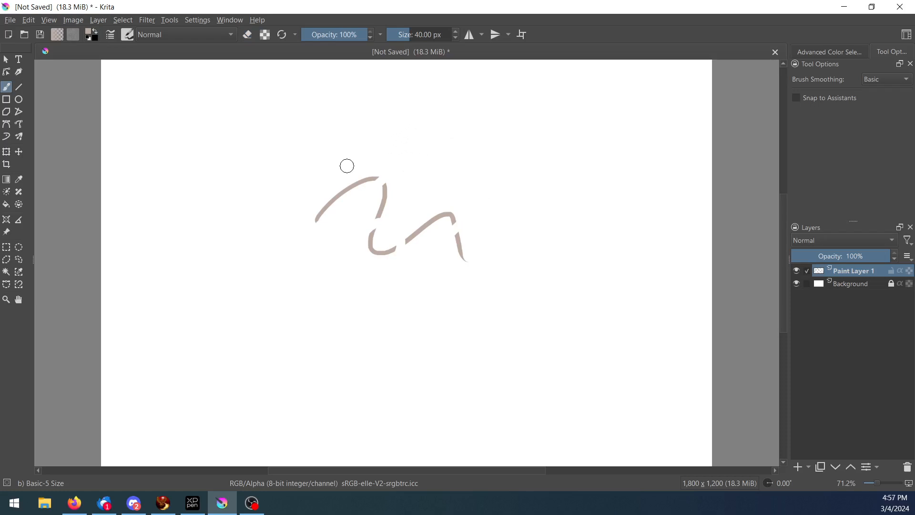
Enable Eraser switch size for the b) Basic-5 Size brush in the Brush Editor and return to the canvas
left_click(111, 35)
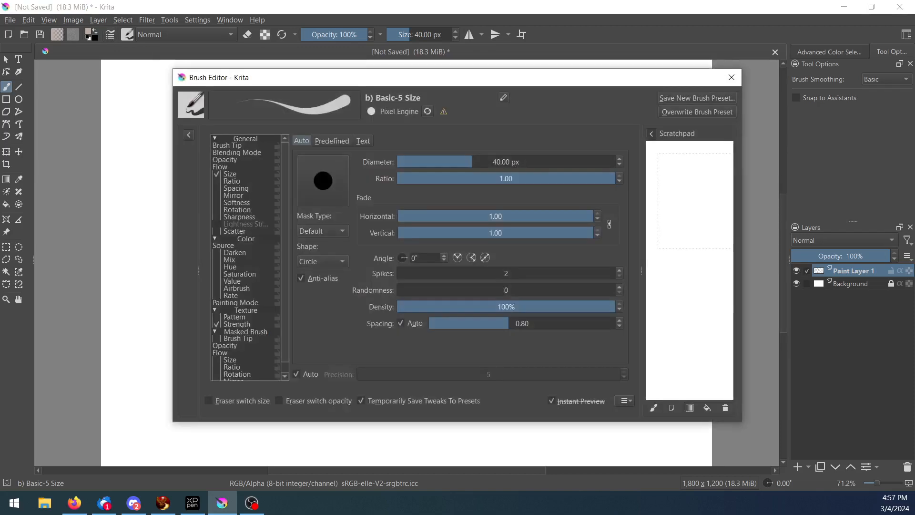
left_click(209, 401)
left_click(133, 33)
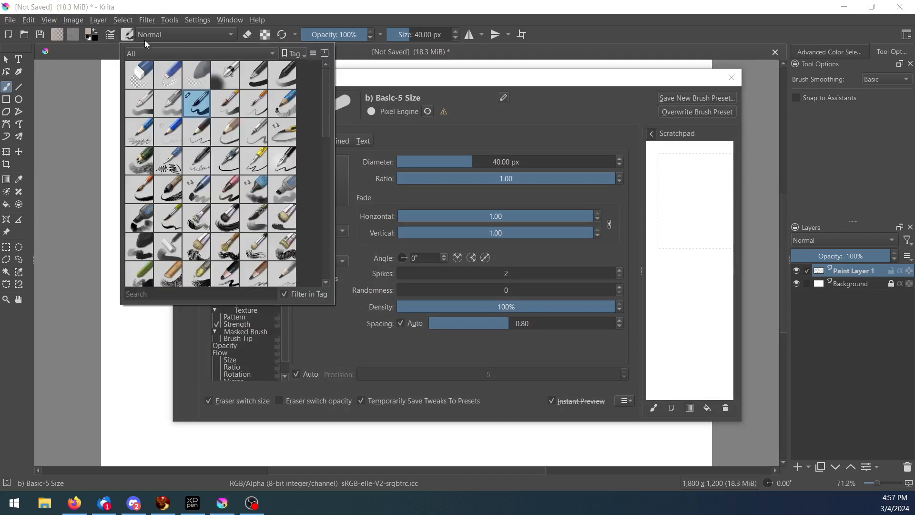
left_click(134, 33)
left_click(134, 33)
left_click(135, 34)
left_click(128, 64)
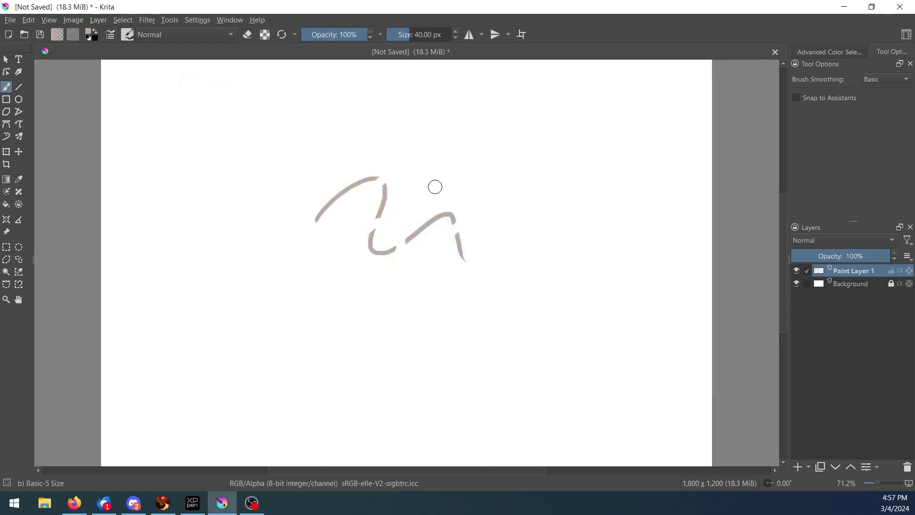
Turn on eraser mode and resize the eraser on the canvas, first to 103 px and then to 65.56 px
key("e")
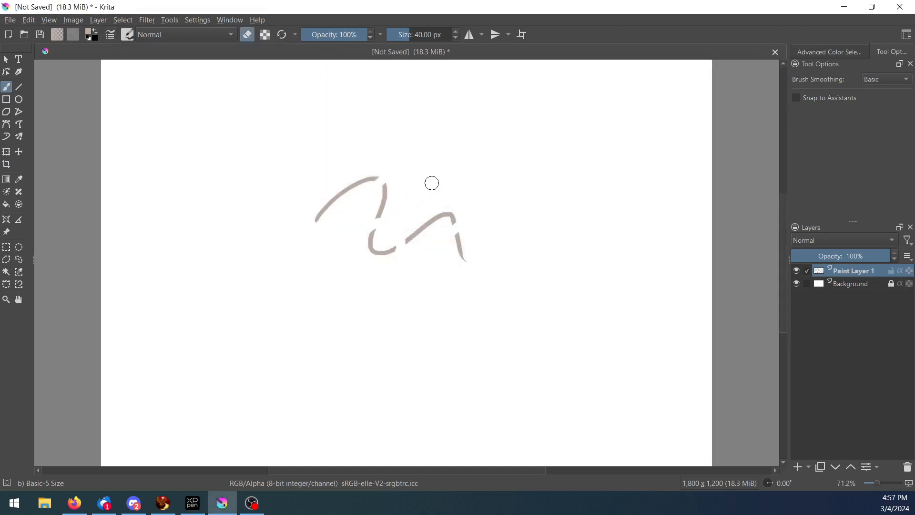
left_click_drag(432, 186, 432, 187)
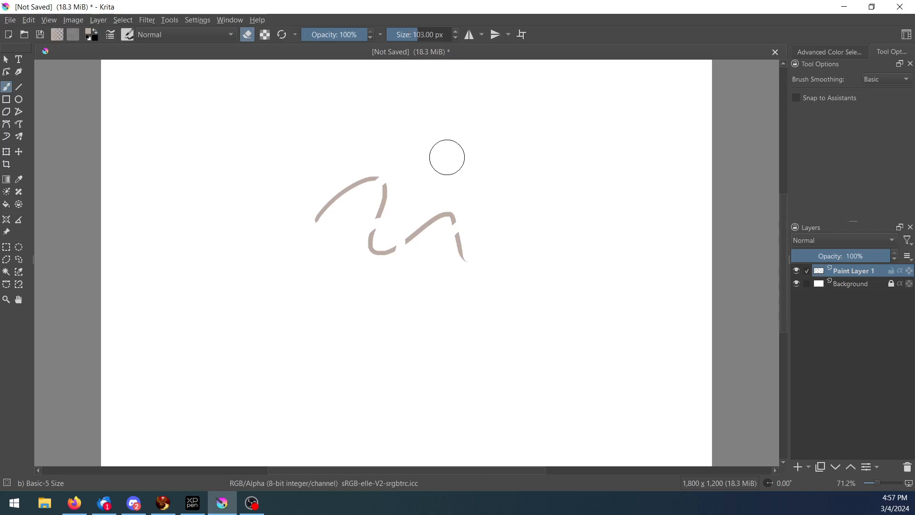
left_click_drag(423, 201, 432, 199)
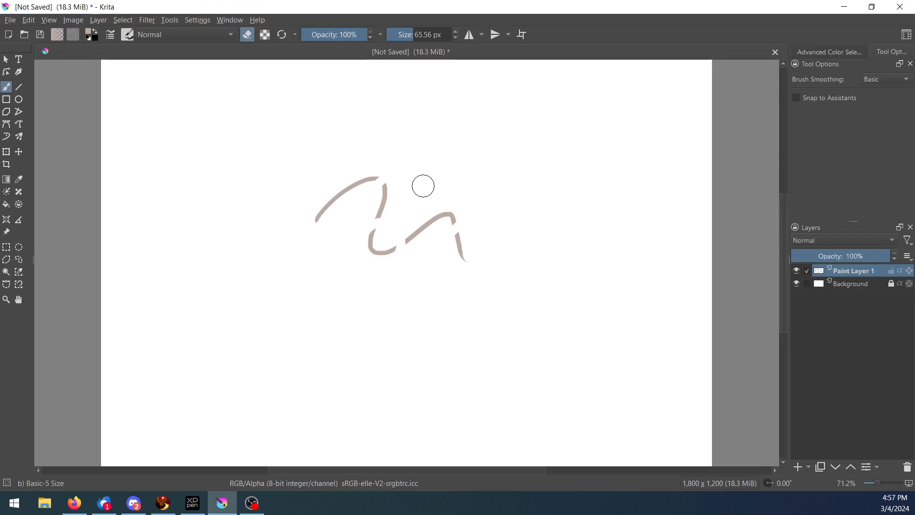
Toggle repeatedly between eraser and painting modes to compare their separate sizes, finishing in painting mode
left_click(247, 35)
key("e")
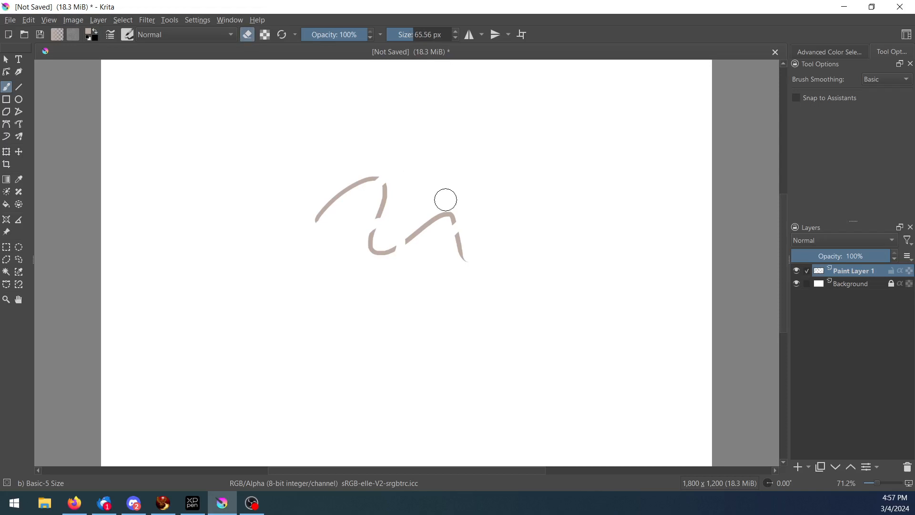
key("e")
key("e")
key("e")
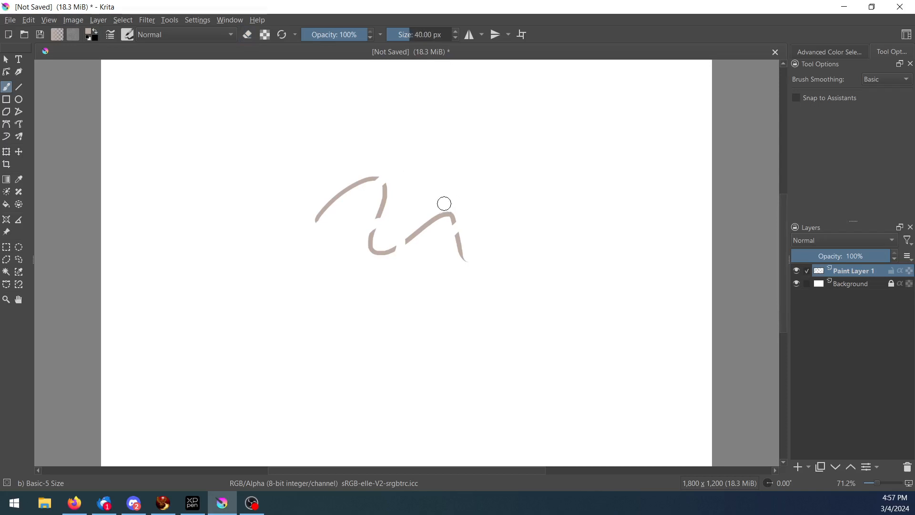
Reduce the brush size to 22 px and paint a short wavy stroke and a long curving one across the canvas
key("bracketleft")
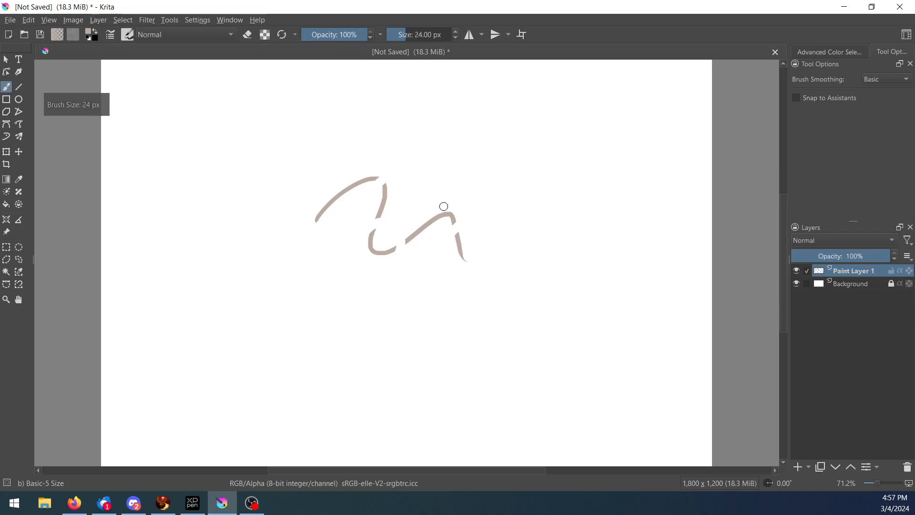
mouse_move(431, 194)
left_mouse_down()
mouse_move(466, 171)
mouse_move(518, 202)
left_mouse_up()
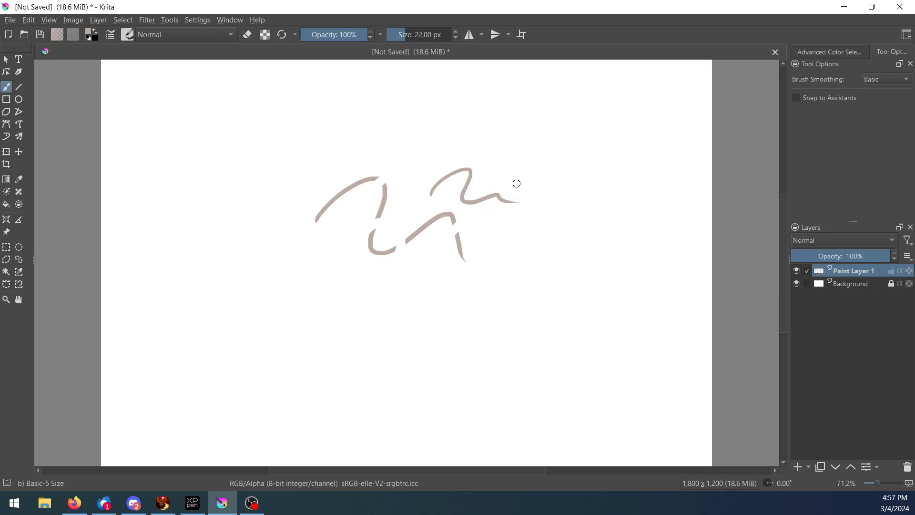
mouse_move(480, 118)
left_mouse_down()
mouse_move(419, 147)
mouse_move(579, 328)
mouse_move(616, 302)
left_mouse_up()
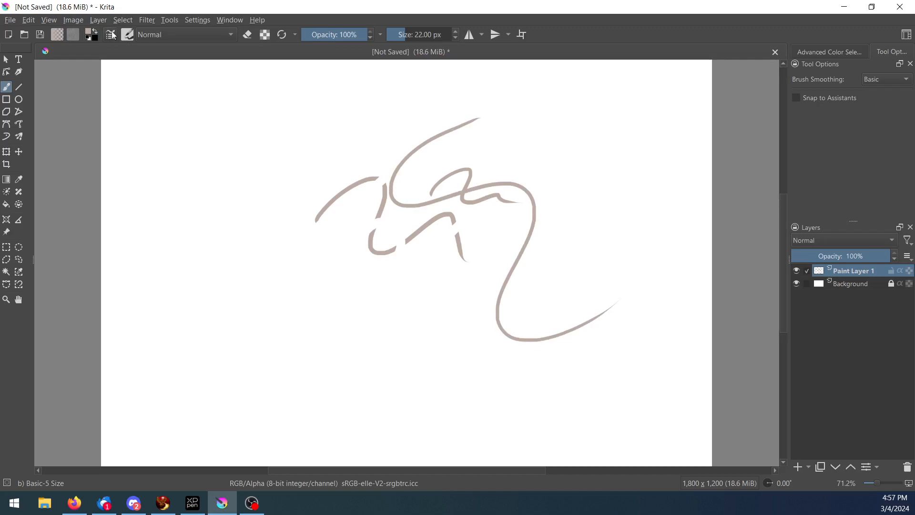
Review the b) Basic-5 Size brush's settings in the Brush Editor, close it and show the brush preset list
left_click(128, 40)
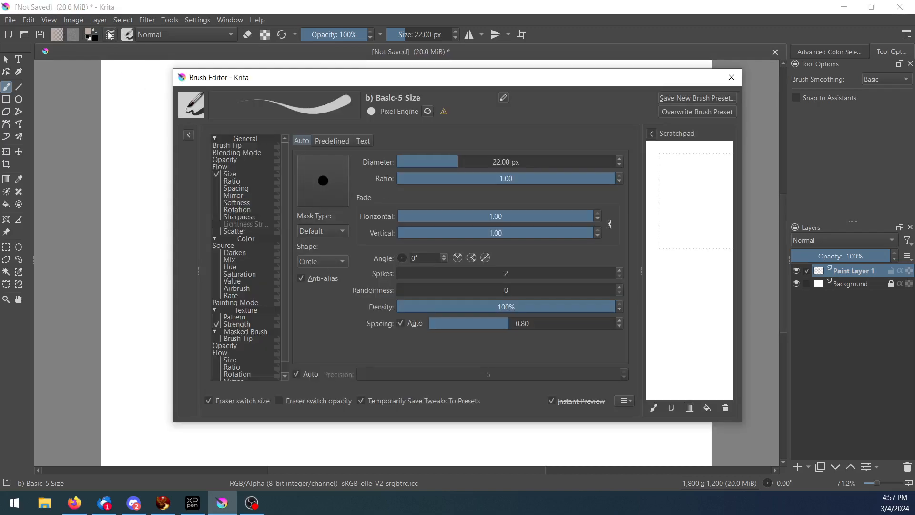
left_click(110, 35)
left_click(128, 34)
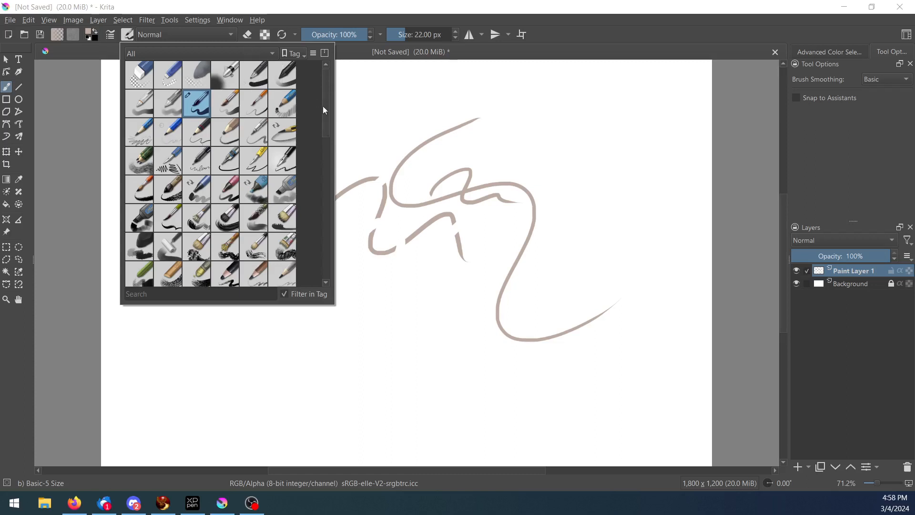
Choose the i) Wet Circle brush preset and paint a thick curving stroke and a thick closed loop on the canvas
left_click_drag(326, 108, 325, 131)
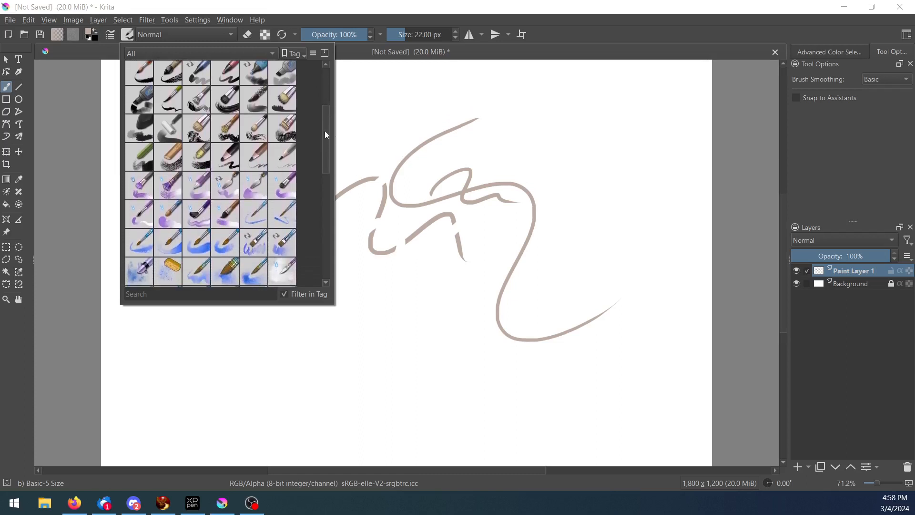
left_click(209, 180)
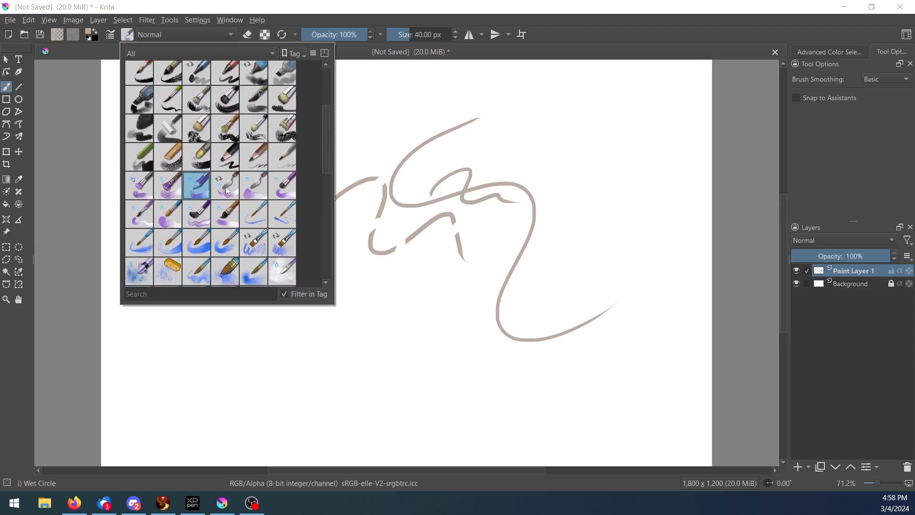
mouse_move(460, 151)
left_mouse_down()
mouse_move(433, 212)
mouse_move(498, 204)
mouse_move(474, 302)
left_mouse_up()
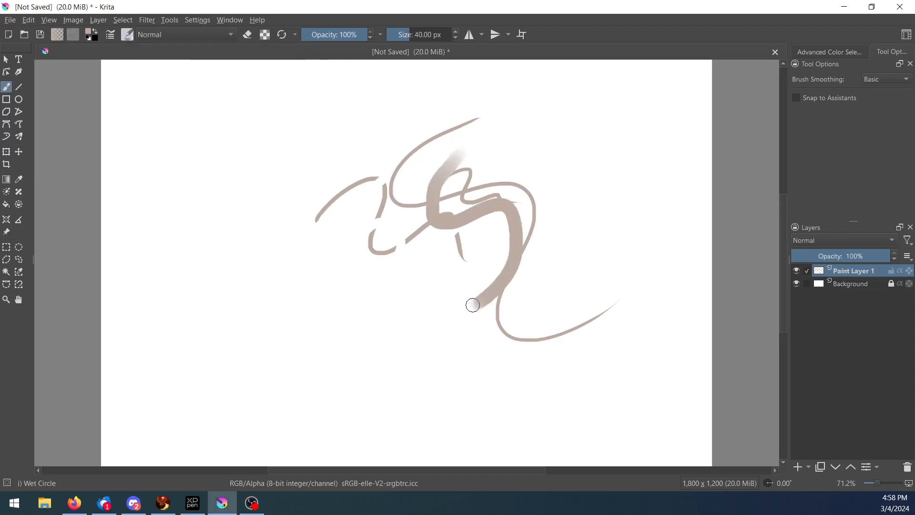
mouse_move(381, 285)
left_mouse_down()
mouse_move(406, 277)
mouse_move(377, 267)
left_mouse_up()
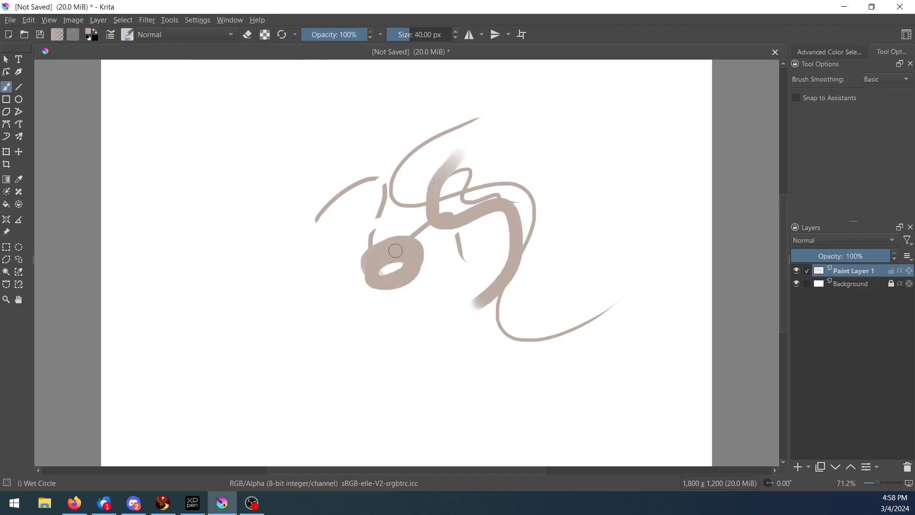
Set the foreground color to the light blue palette swatch and paint over the thick brown loop to test blending
left_click(89, 34)
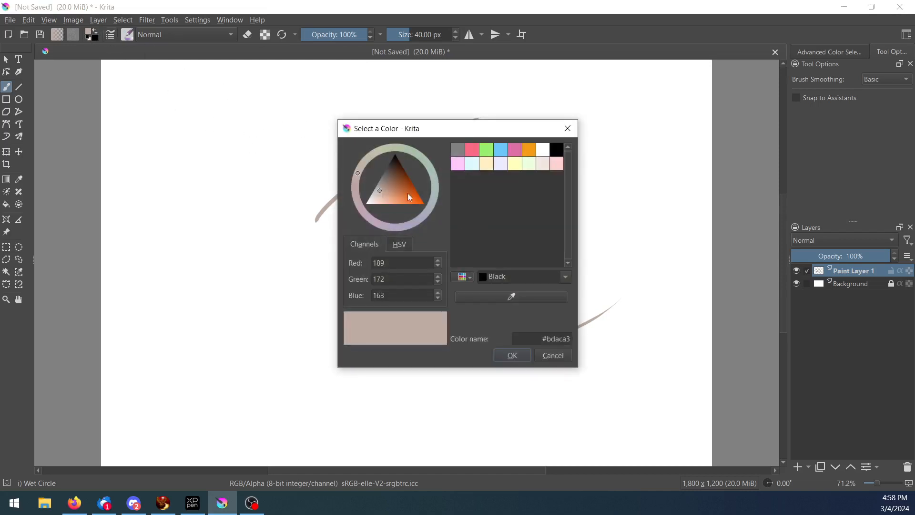
left_click(500, 150)
left_click(512, 355)
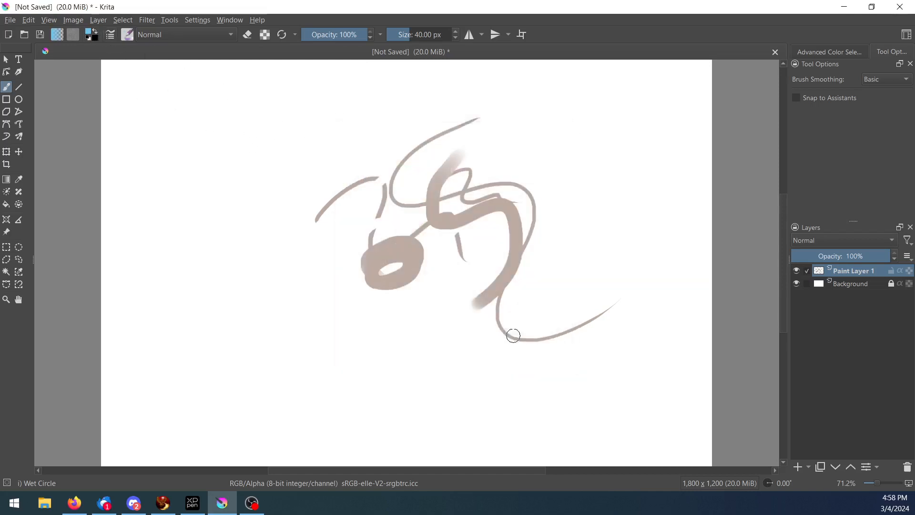
mouse_move(427, 238)
left_mouse_down()
mouse_move(395, 288)
mouse_move(369, 264)
mouse_move(354, 288)
left_mouse_up()
mouse_move(370, 252)
left_mouse_down()
mouse_move(366, 224)
mouse_move(376, 254)
mouse_move(397, 227)
mouse_move(380, 230)
mouse_move(396, 210)
left_mouse_up()
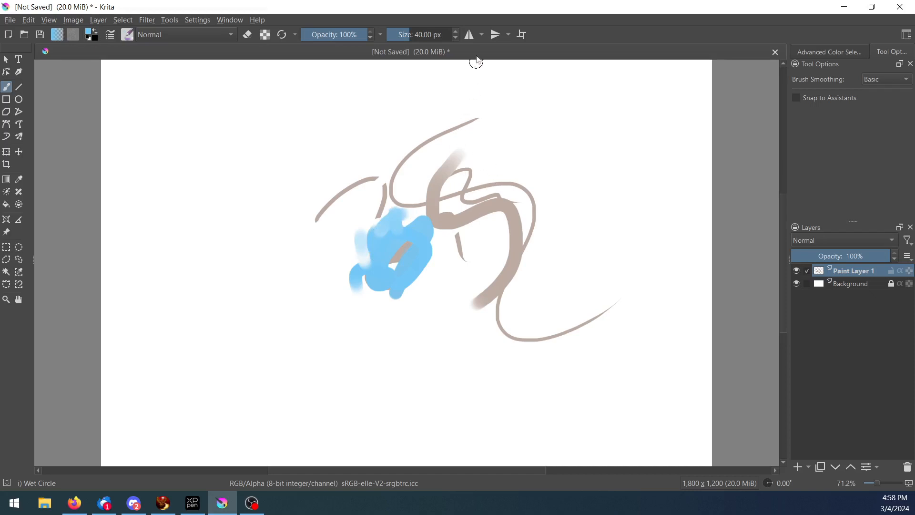
Select the j) WaterC Basic Round-Grain preset and brush faint blue over the start of the thick brown curve
left_click(128, 34)
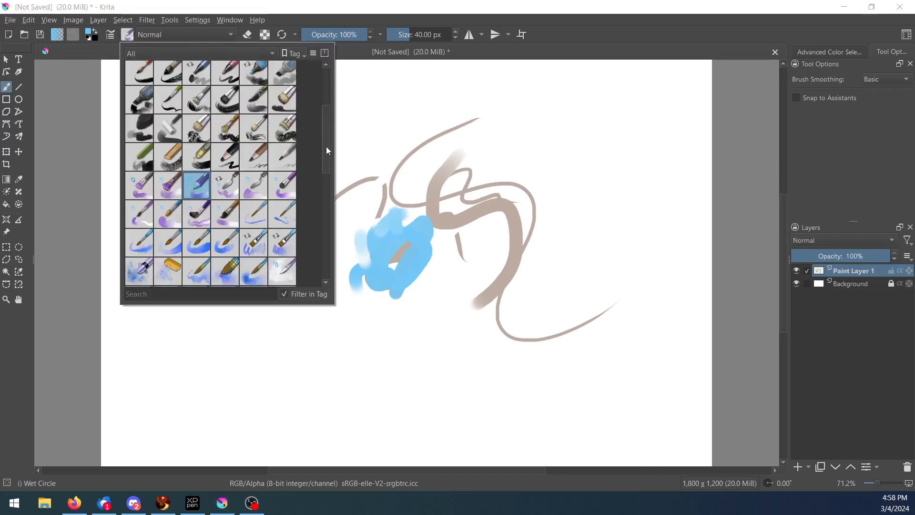
left_click_drag(326, 147, 327, 158)
left_click(202, 210)
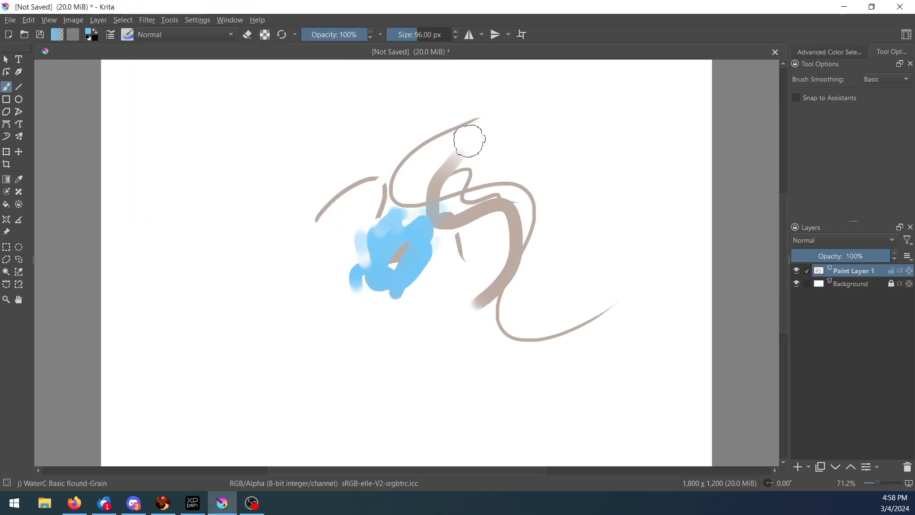
Select the k) Blender Blur brush preset and browse the neighbouring blender presets
left_click(128, 35)
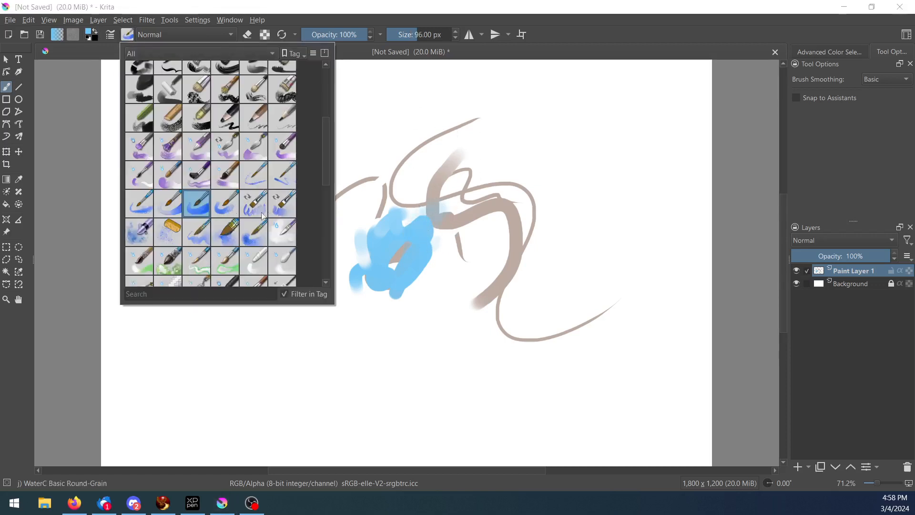
mouse_move(323, 157)
left_mouse_down()
mouse_move(327, 170)
mouse_move(298, 182)
left_mouse_up()
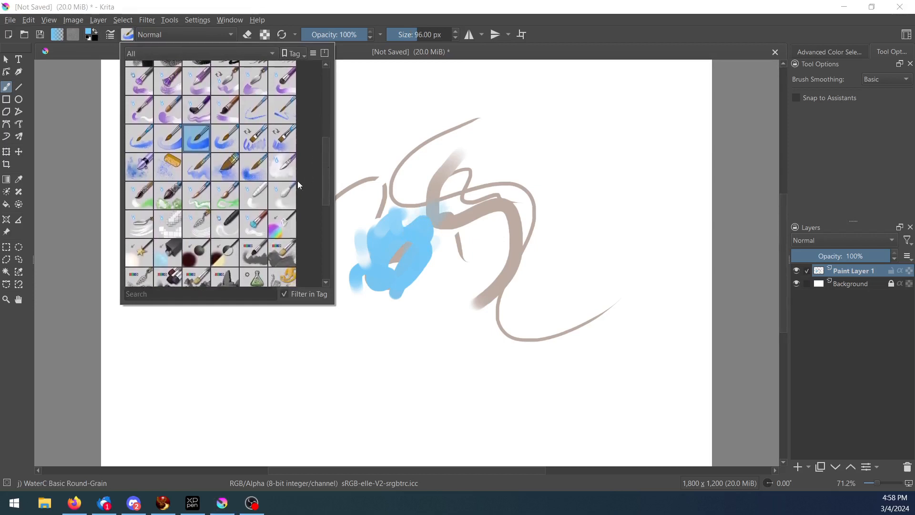
left_click(284, 194)
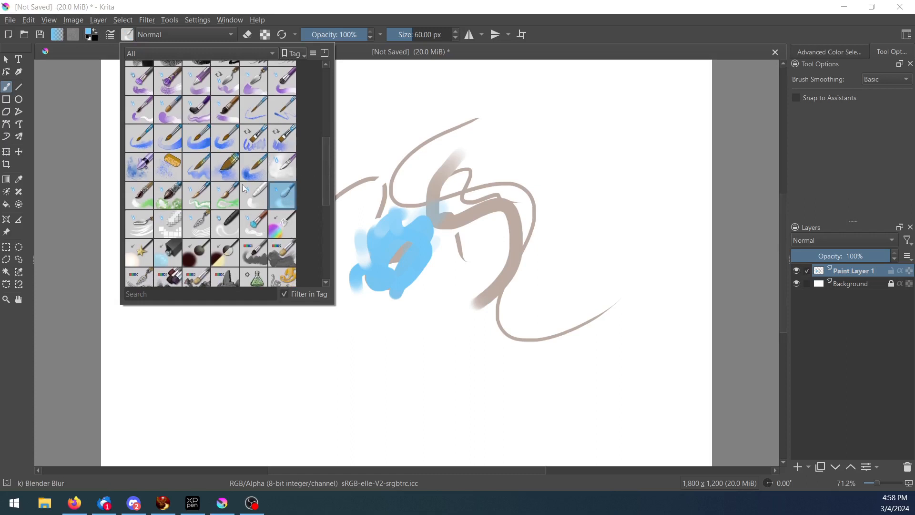
mouse_move(325, 168)
left_mouse_down()
mouse_move(330, 173)
mouse_move(321, 170)
left_mouse_up()
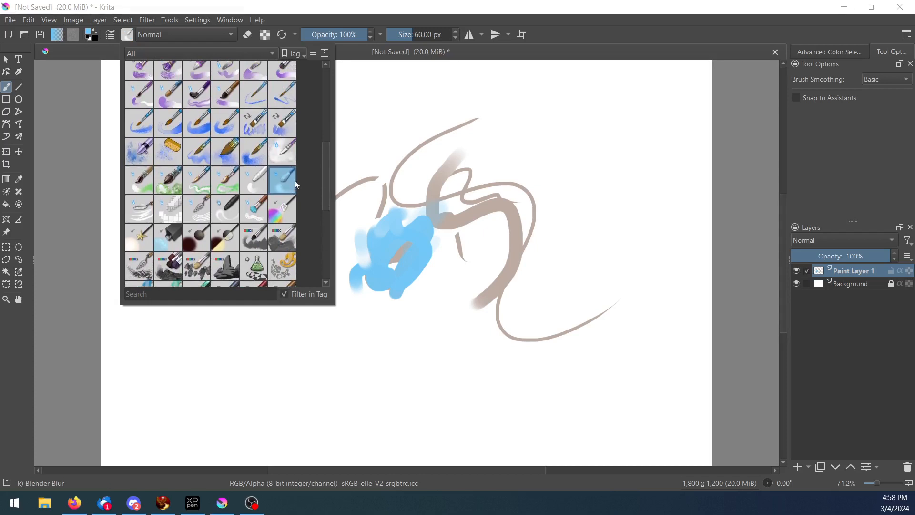
scroll(326, 171, "down", 1)
Switch back to the b) Basic-5 Size brush preset and clear everything on Paint Layer 1, leaving nothing selected
mouse_move(327, 174)
left_mouse_down()
mouse_move(323, 232)
mouse_move(318, 84)
left_mouse_up()
left_click(205, 102)
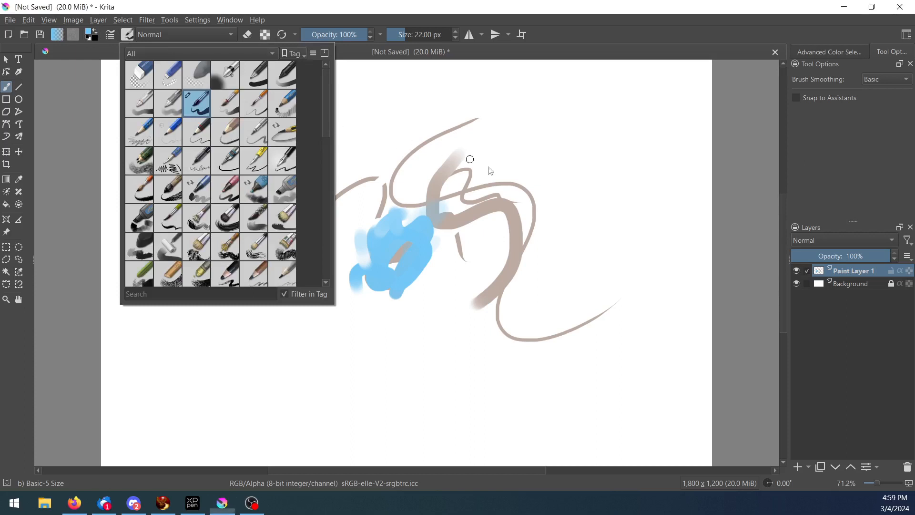
left_click(534, 195)
key("ctrl+a")
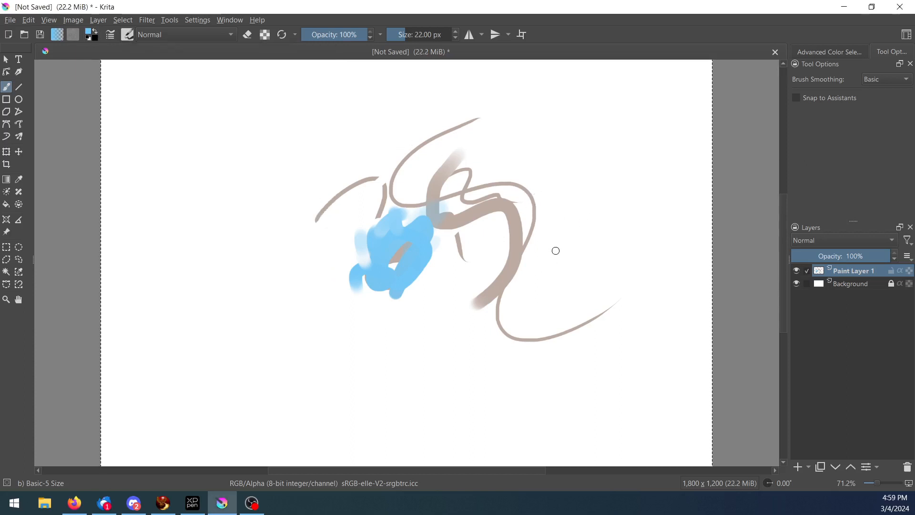
key("Delete")
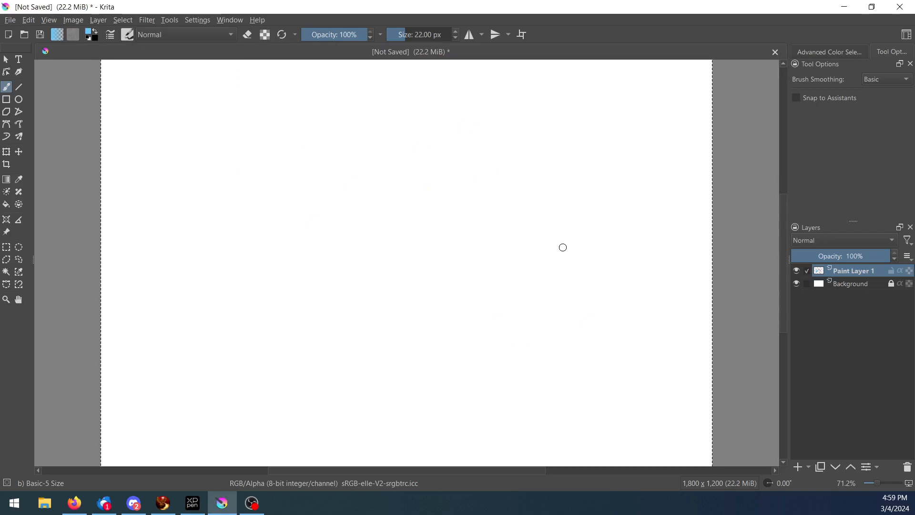
key("ctrl+shift+a")
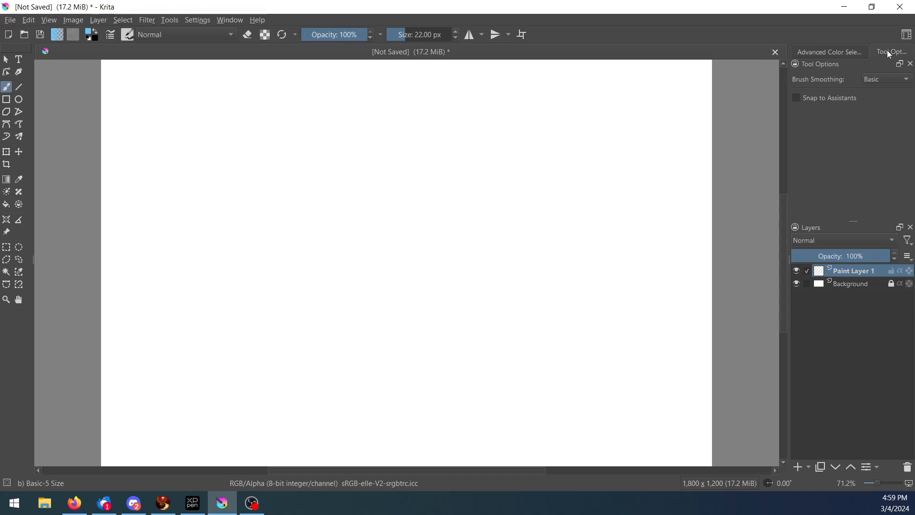
Alternate between the Advanced Color Selector and Tool Options dockers to compare them, finishing on Tool Options
left_click(838, 51)
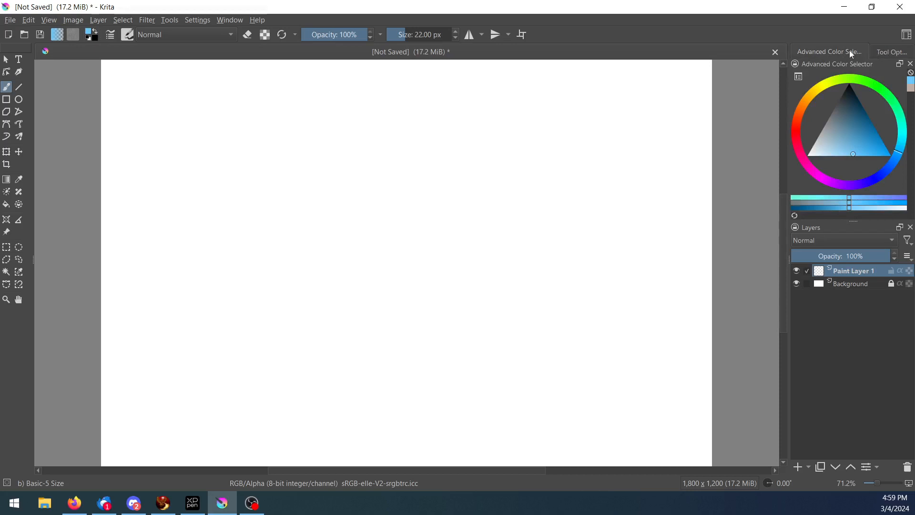
left_click(892, 52)
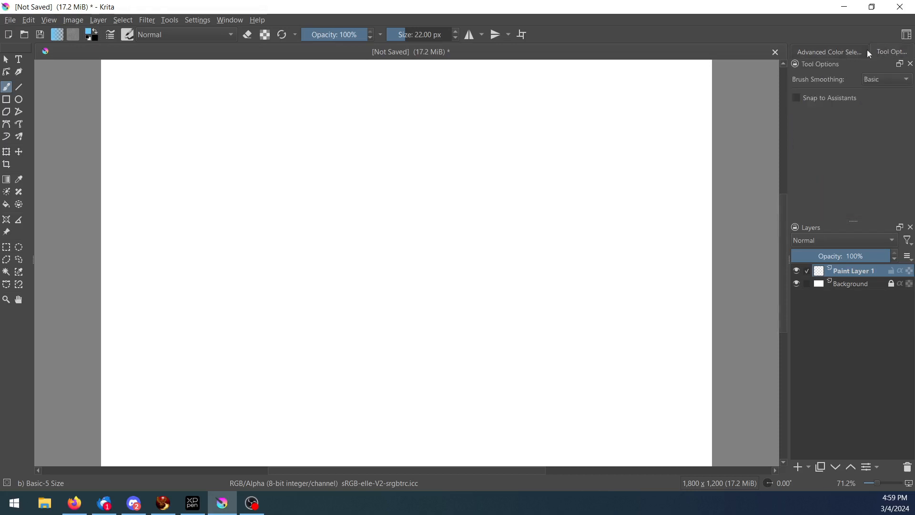
left_click(842, 49)
left_click(883, 50)
left_click(840, 51)
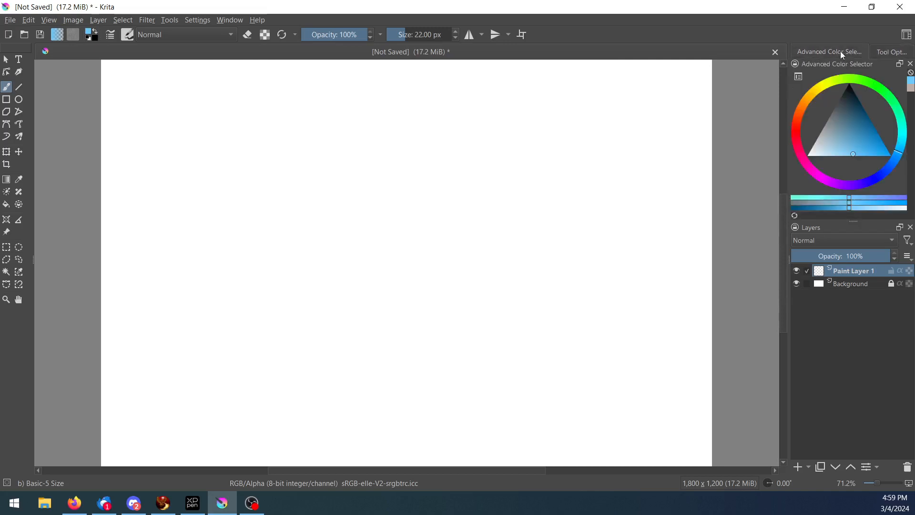
left_click(889, 50)
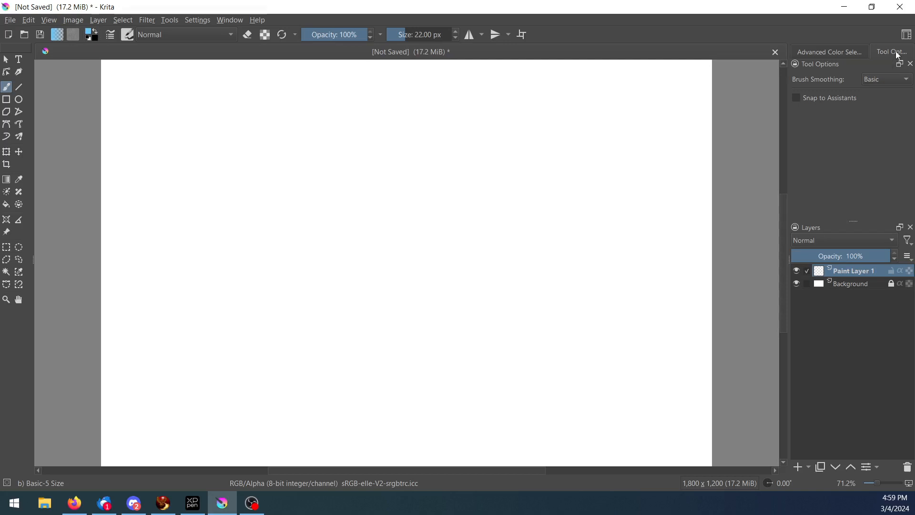
Detach the Tool Options docker, dock it beneath the toolbox, widen that column and enlarge the Tool Options area upward
left_click_drag(858, 71, 811, 71)
left_click(901, 64)
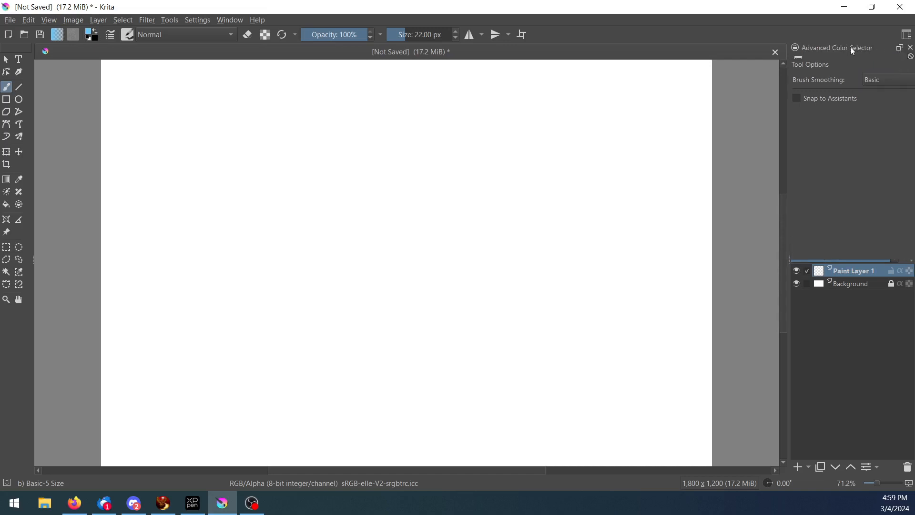
mouse_move(851, 47)
left_mouse_down()
mouse_move(757, 76)
mouse_move(856, 57)
mouse_move(865, 68)
mouse_move(520, 158)
mouse_move(158, 215)
mouse_move(51, 312)
mouse_move(1, 386)
mouse_move(2, 414)
mouse_move(5, 405)
left_mouse_up()
left_click_drag(40, 261, 127, 254)
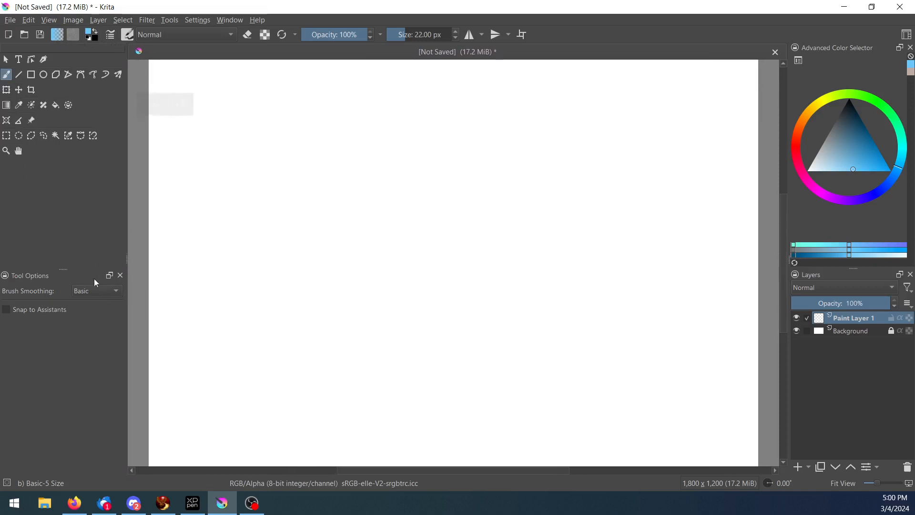
left_click_drag(63, 269, 84, 225)
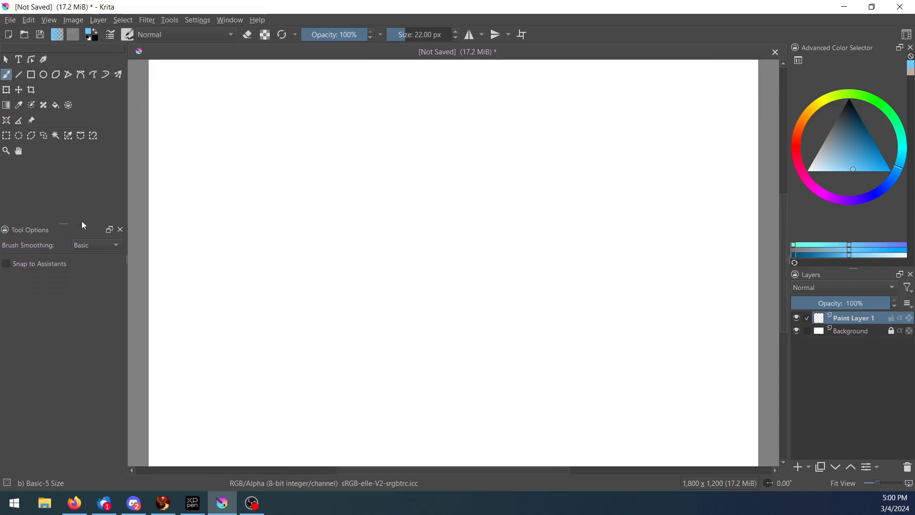
Set the brush smoothing to Stabilizer, turn off its delay and raise the sample count to 81
left_click(102, 242)
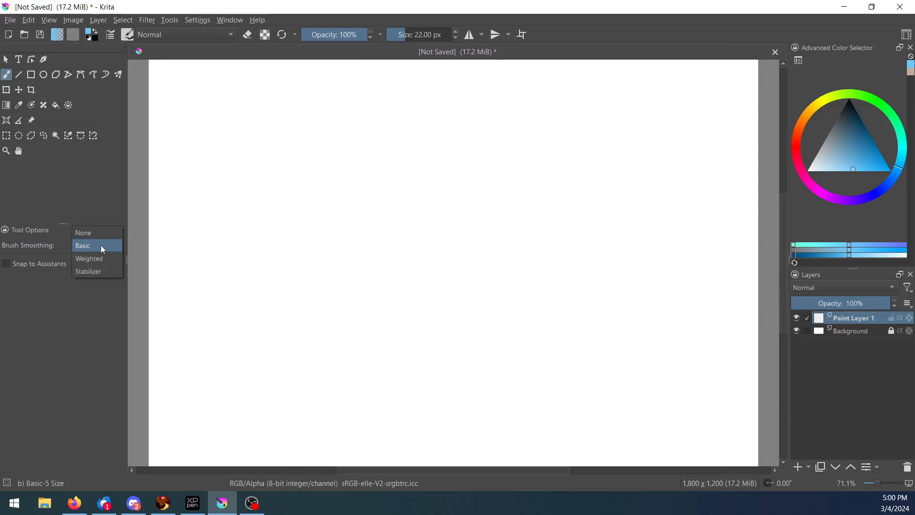
left_click(99, 246)
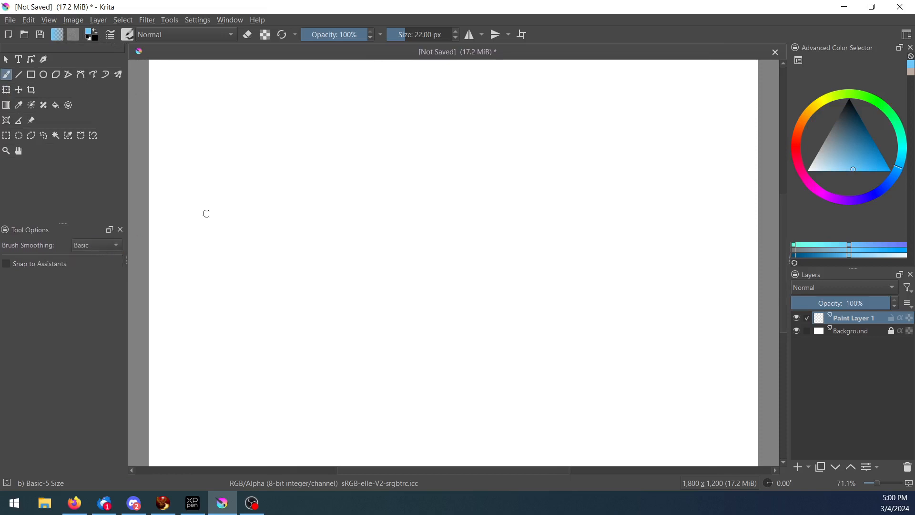
left_click(98, 242)
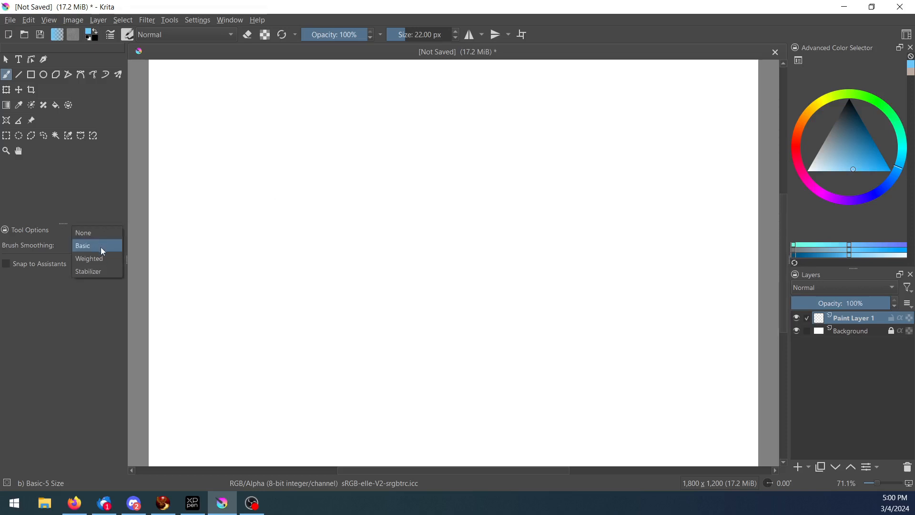
left_click(101, 272)
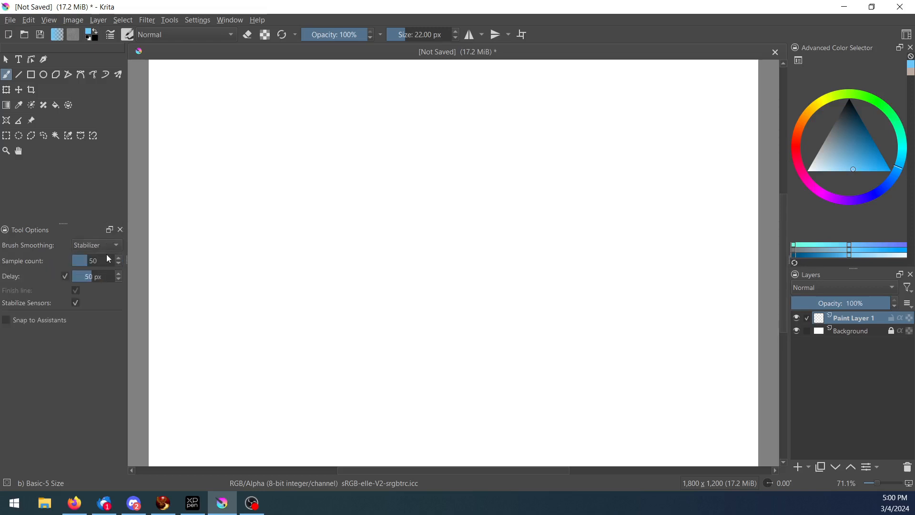
left_click(62, 276)
left_click_drag(89, 260, 91, 260)
Paint a looping test stroke with the stabilizer, undo it and return the brush smoothing to Basic
mouse_move(349, 231)
left_mouse_down()
mouse_move(460, 264)
mouse_move(572, 195)
mouse_move(519, 308)
left_mouse_up()
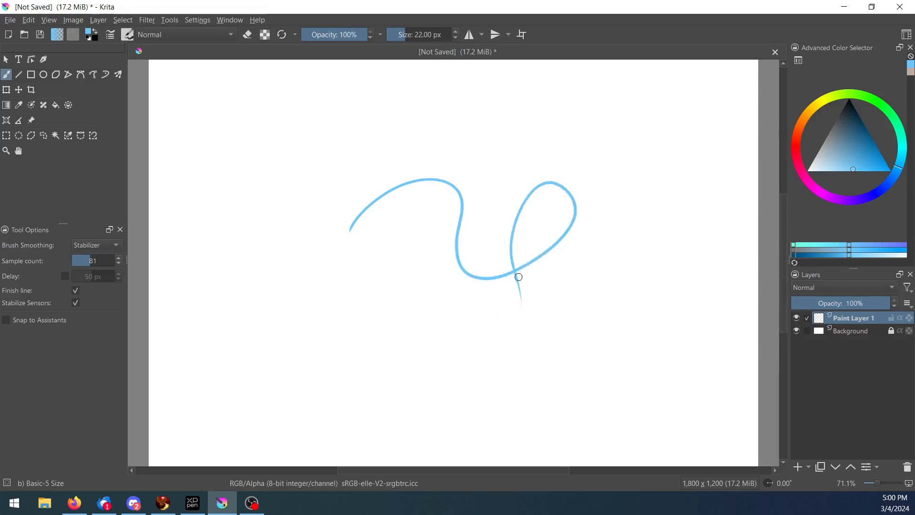
key("ctrl+z")
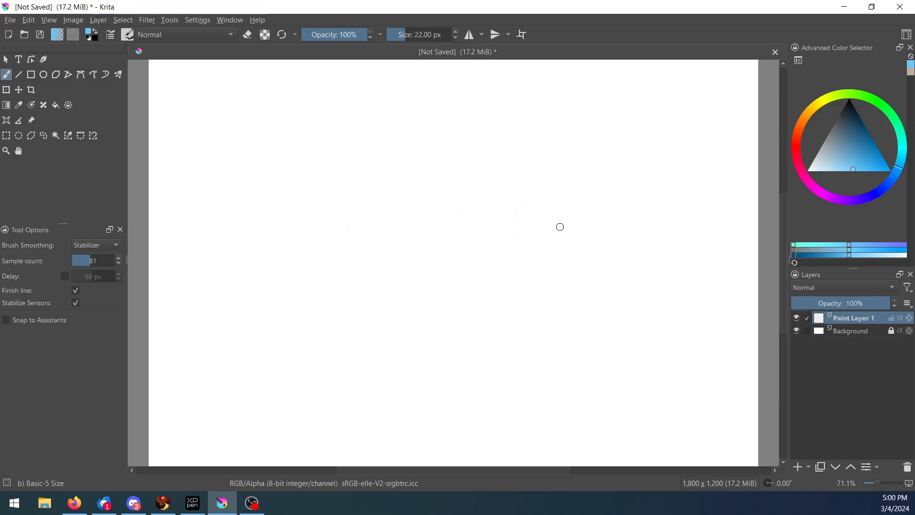
left_click(108, 244)
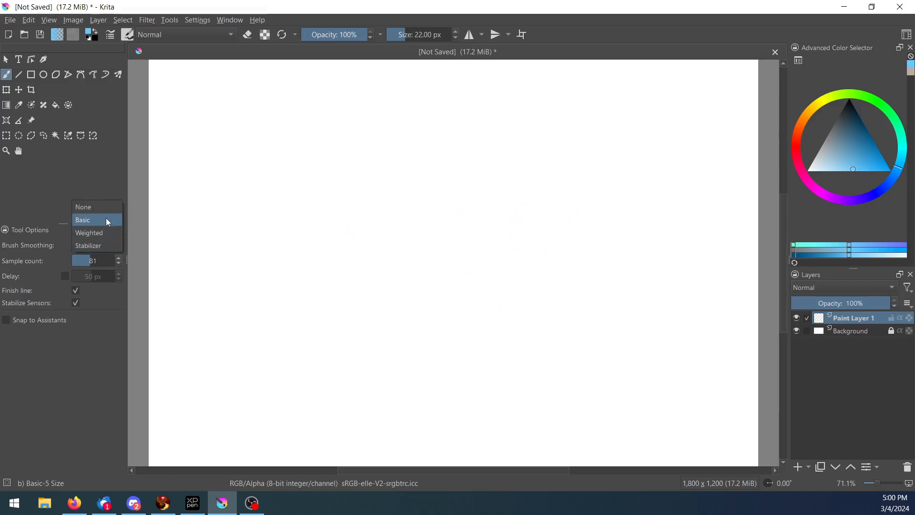
left_click(106, 218)
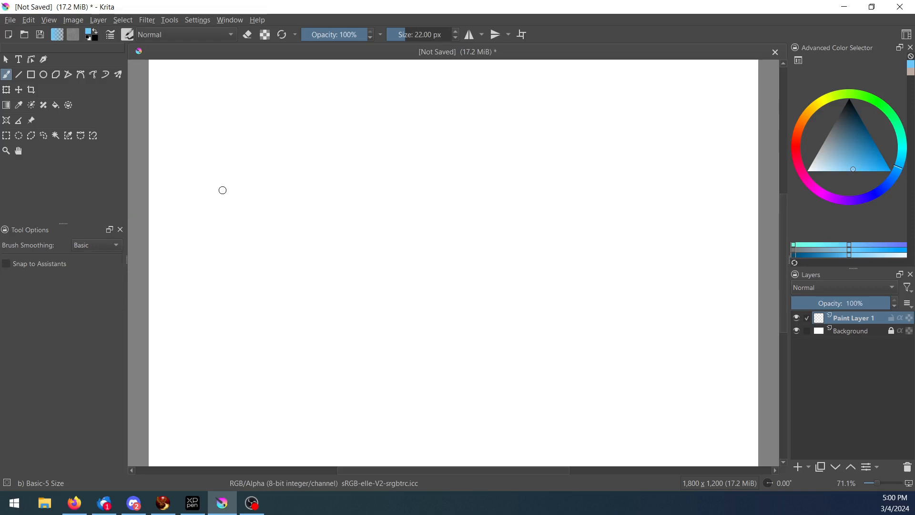
Draw a text box across the upper middle of the canvas and replace its placeholder text with "1234"
left_click(7, 60)
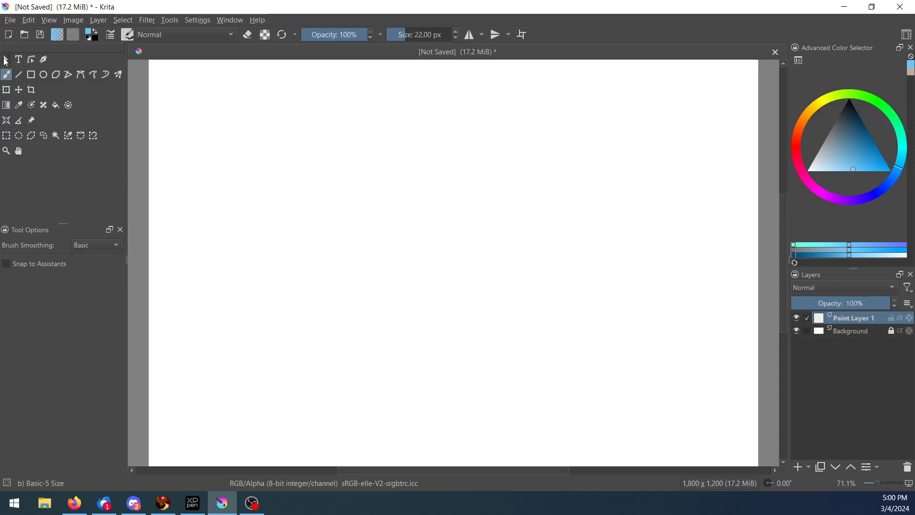
left_click(421, 209)
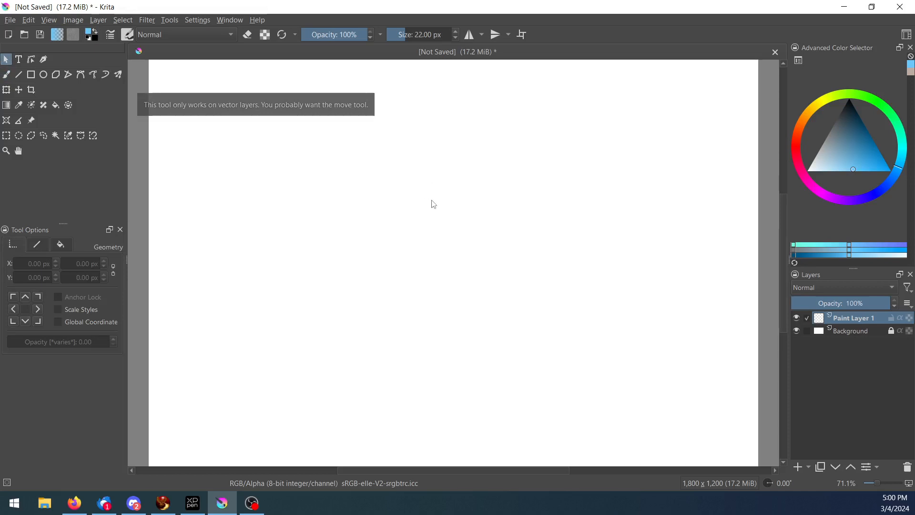
left_click(19, 60)
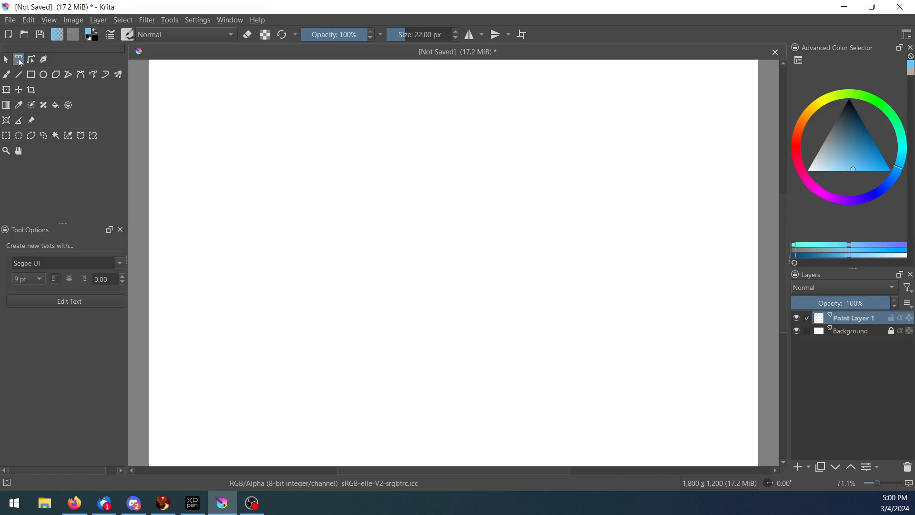
left_click_drag(309, 119, 643, 317)
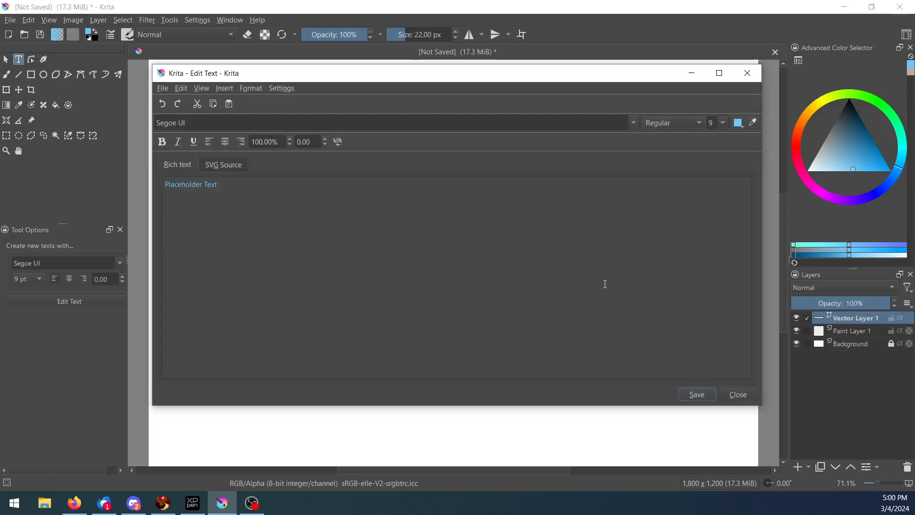
left_click_drag(228, 185, 176, 179)
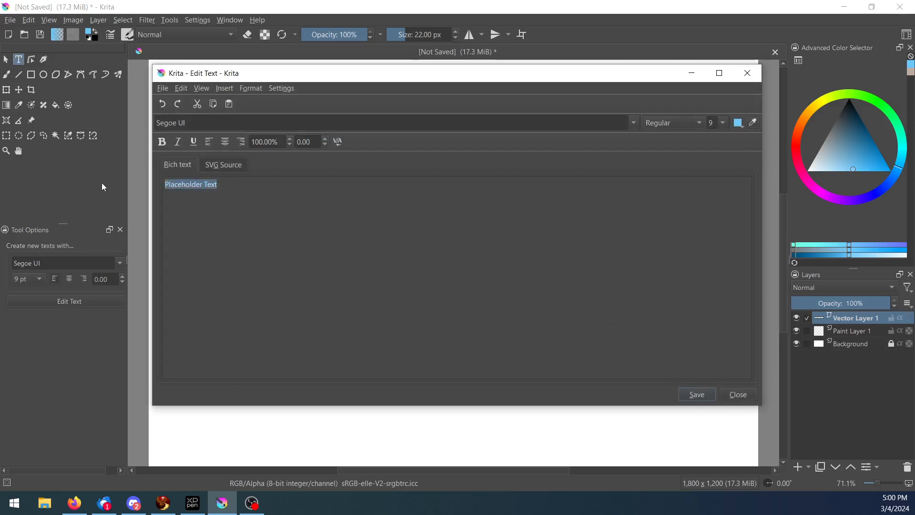
type("123")
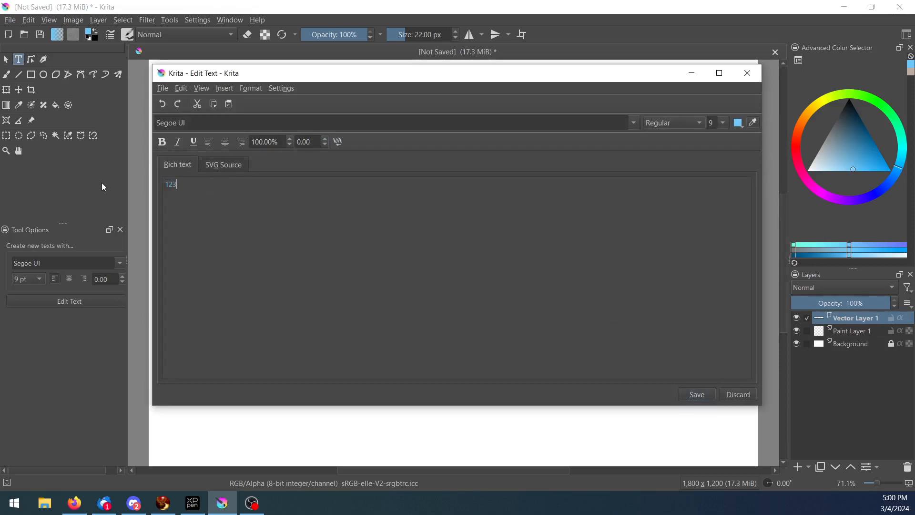
type("4")
Set the whole "1234" text to size 18 in the Arial font
left_click_drag(193, 183, 144, 180)
left_click(722, 123)
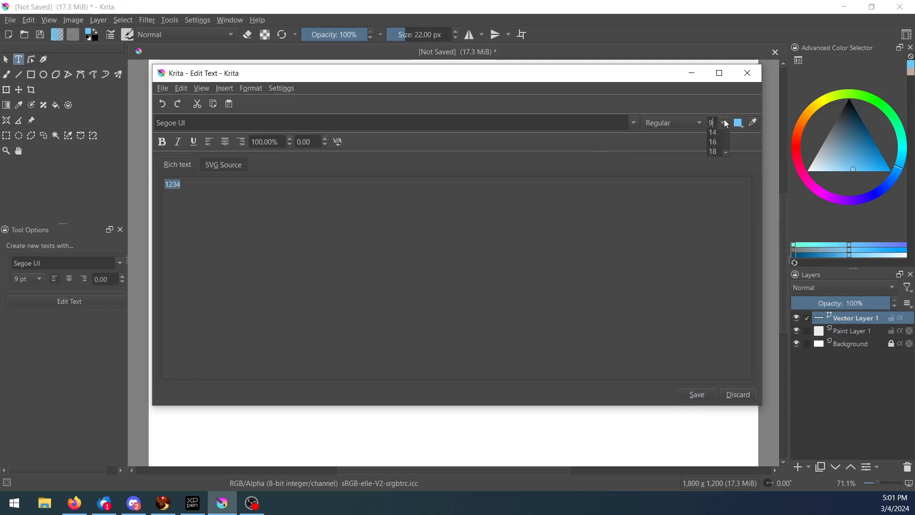
left_click(713, 220)
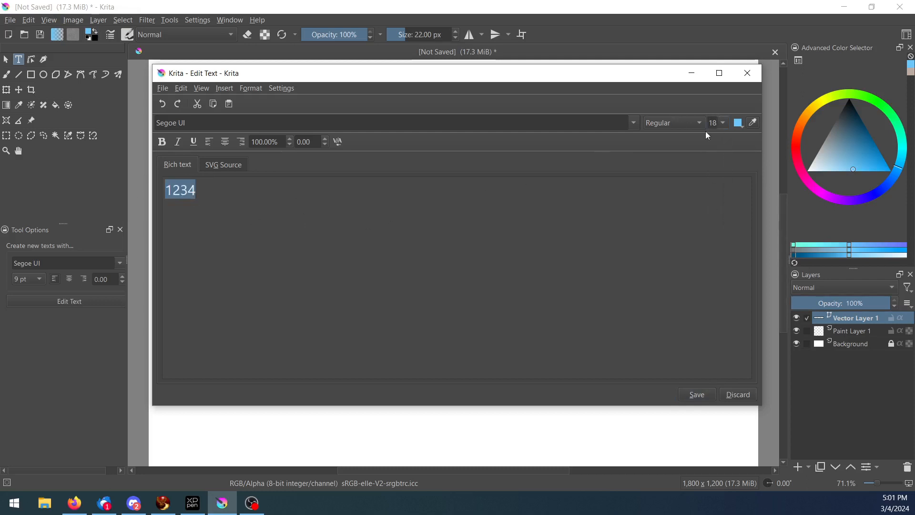
left_click(634, 122)
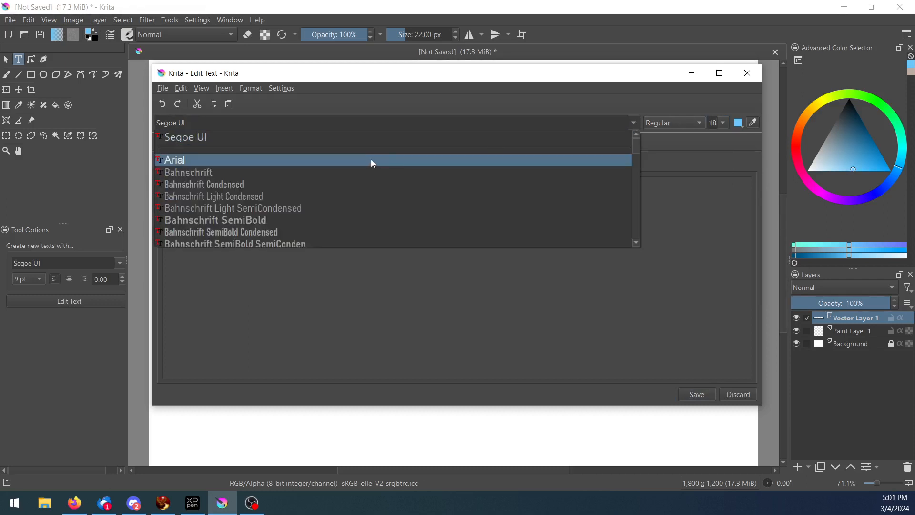
left_click(372, 160)
Try bold, italic and underline on the "1234" text, leaving only underline switched on
left_click(168, 142)
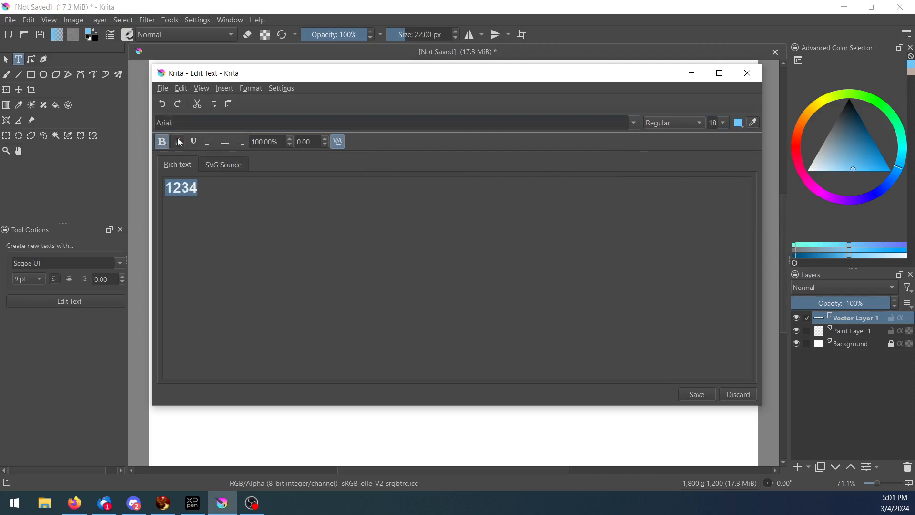
left_click(178, 142)
left_click(194, 141)
left_click(177, 141)
left_click(163, 142)
left_click(199, 141)
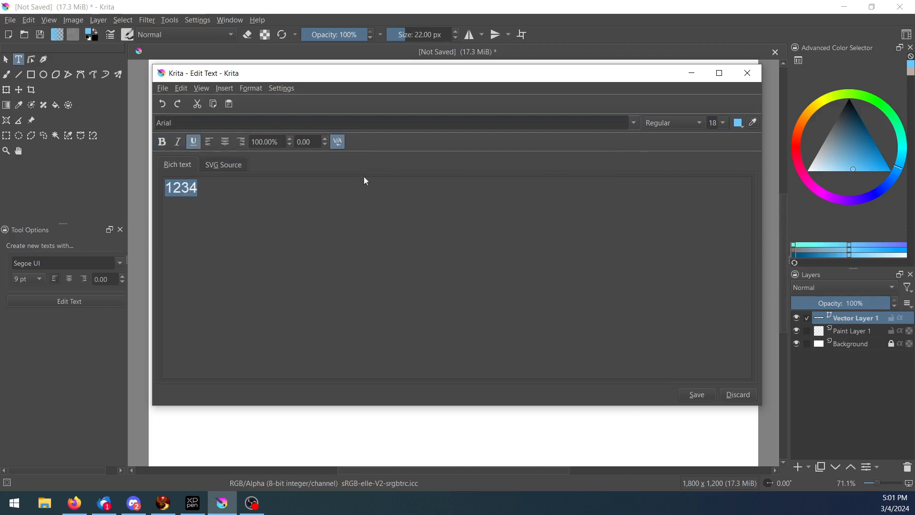
Save the edited text to the canvas and close the text editor
mouse_move(388, 81)
left_mouse_down()
mouse_move(415, 133)
mouse_move(476, 337)
mouse_move(386, 88)
mouse_move(383, 95)
left_mouse_up()
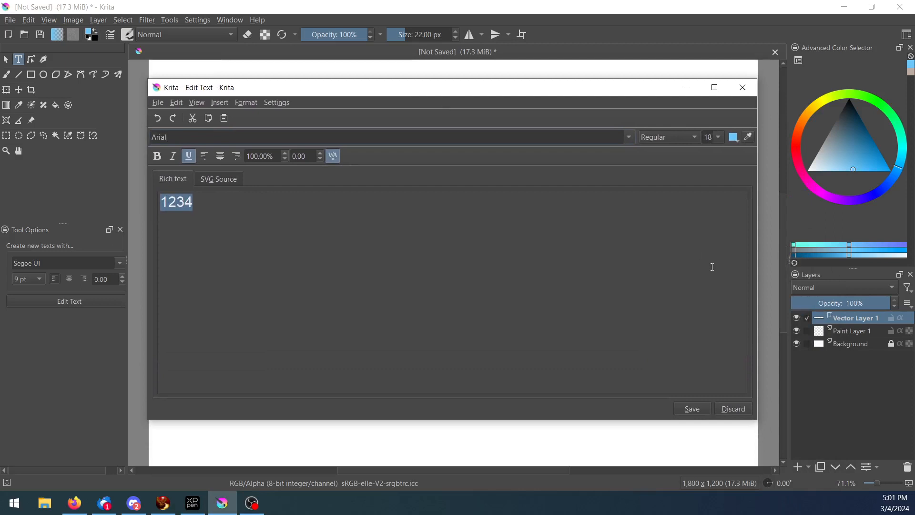
left_click(692, 409)
mouse_move(361, 79)
left_mouse_down()
mouse_move(396, 265)
mouse_move(359, 92)
left_mouse_up()
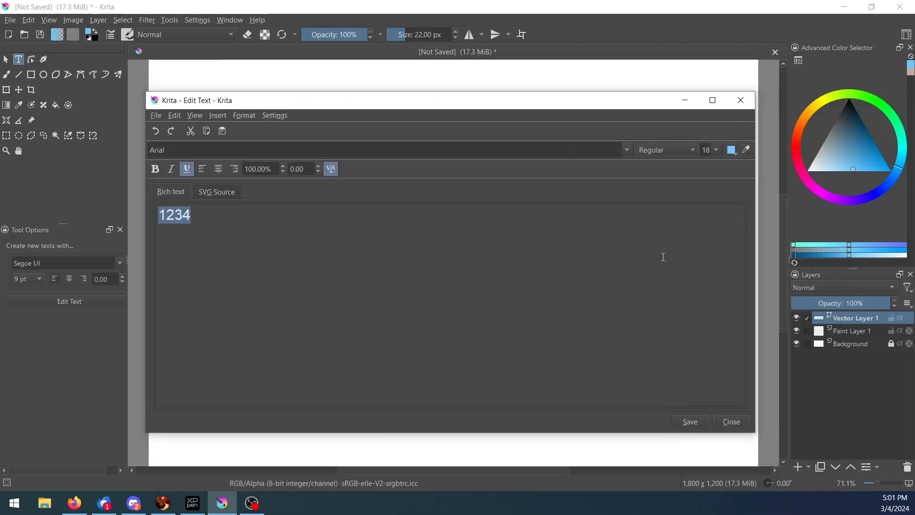
left_click(732, 421)
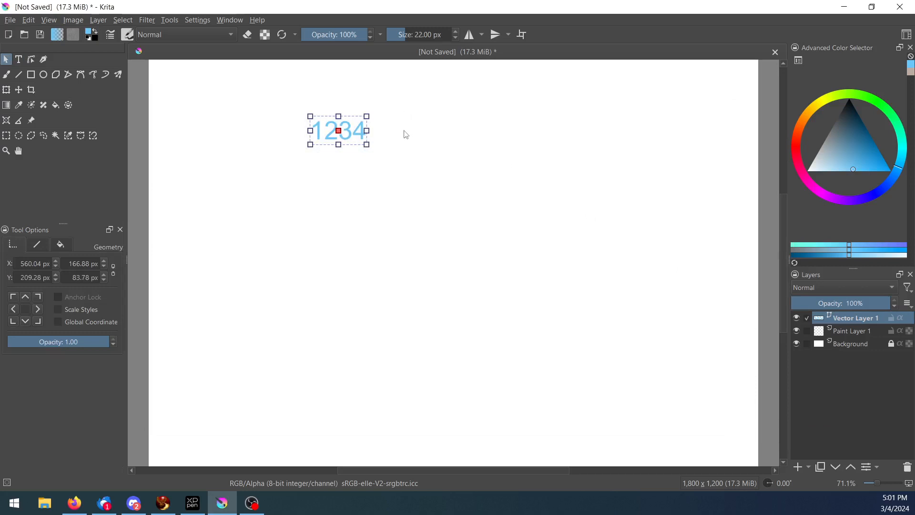
Draw a broad wavy Calligraphy stroke below the text, and delete the vector layer holding both
left_click(30, 58)
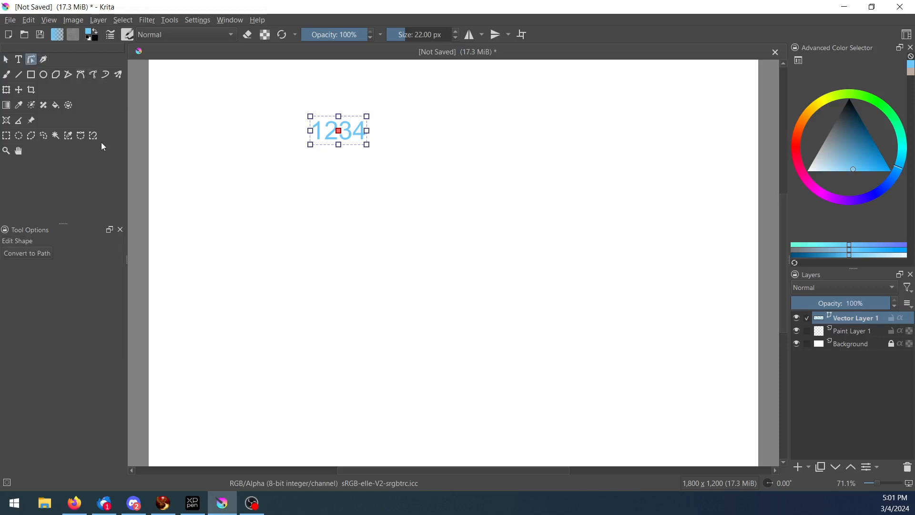
left_click(43, 60)
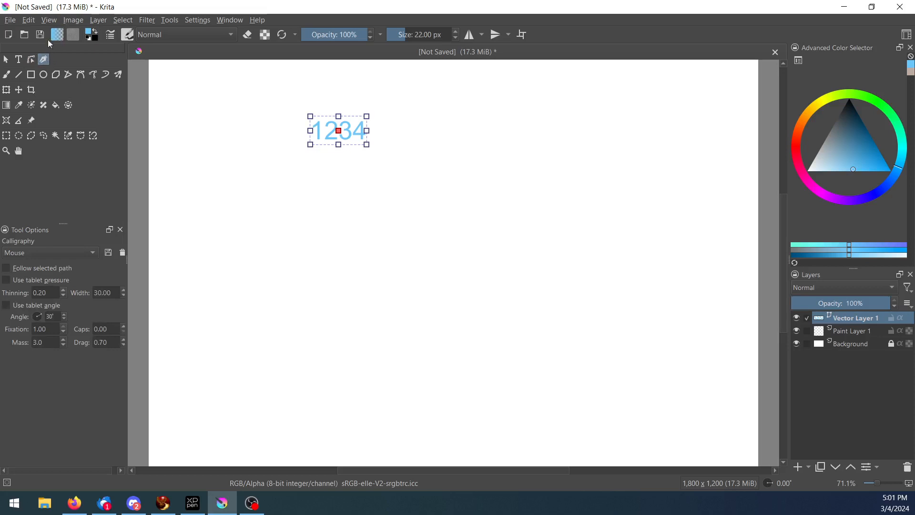
mouse_move(274, 277)
left_mouse_down()
mouse_move(276, 258)
mouse_move(585, 211)
mouse_move(548, 144)
left_mouse_up()
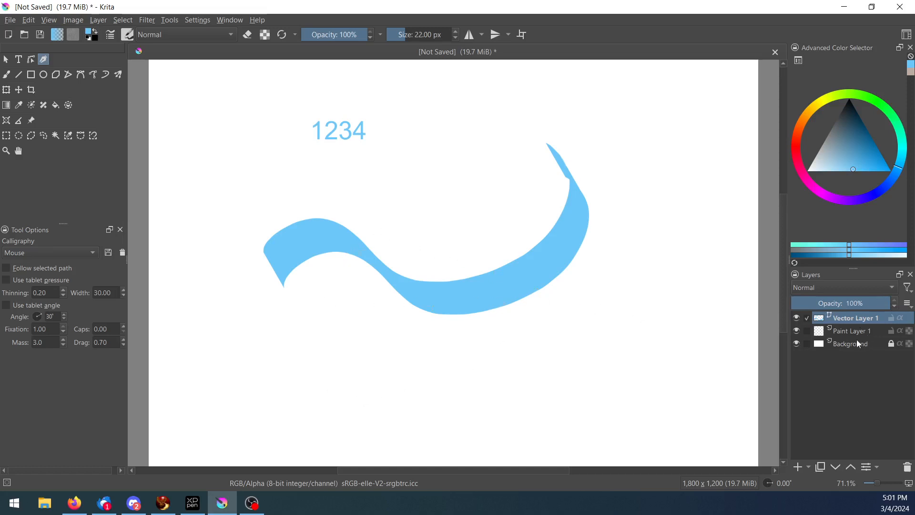
left_click(908, 467)
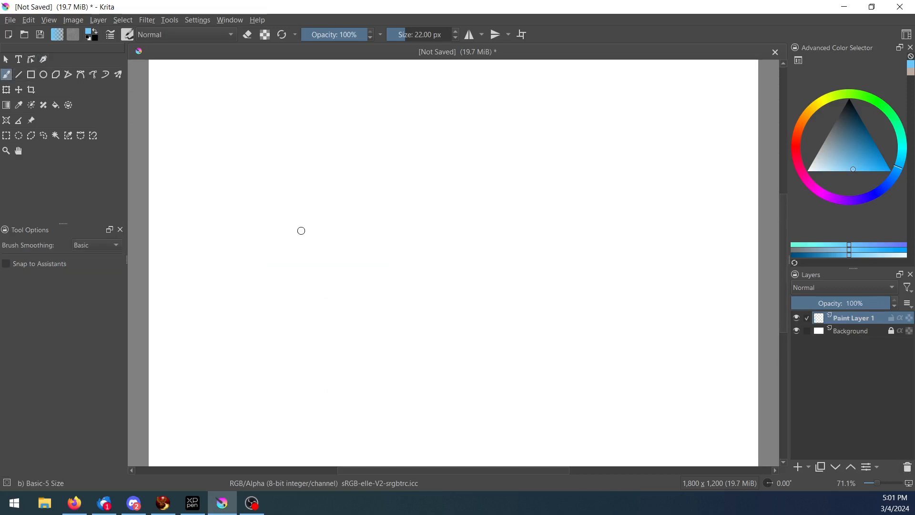
Paint a wavy blue freehand brush stroke across the middle of Paint Layer 1 and a black looping stroke over it
mouse_move(301, 231)
left_mouse_down()
mouse_move(397, 280)
mouse_move(564, 245)
mouse_move(553, 308)
left_mouse_up()
left_click(848, 100)
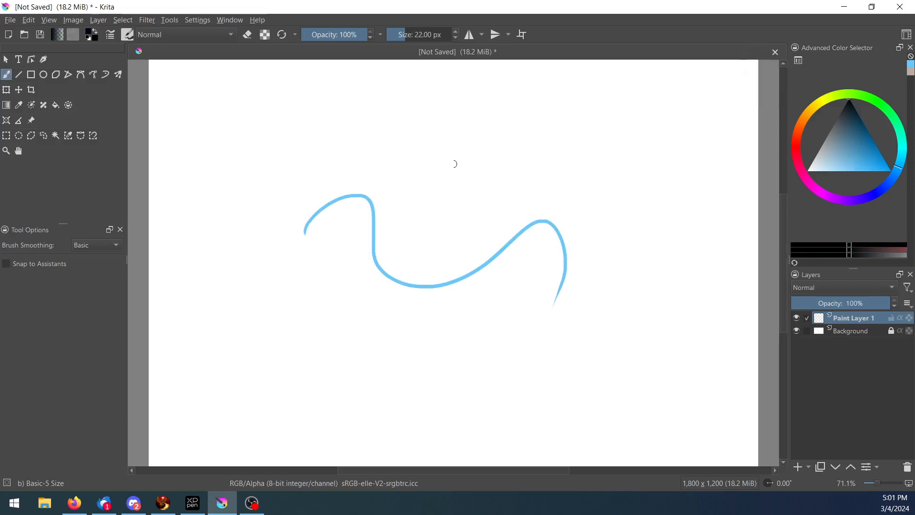
mouse_move(389, 195)
left_mouse_down()
mouse_move(477, 252)
mouse_move(482, 282)
left_mouse_up()
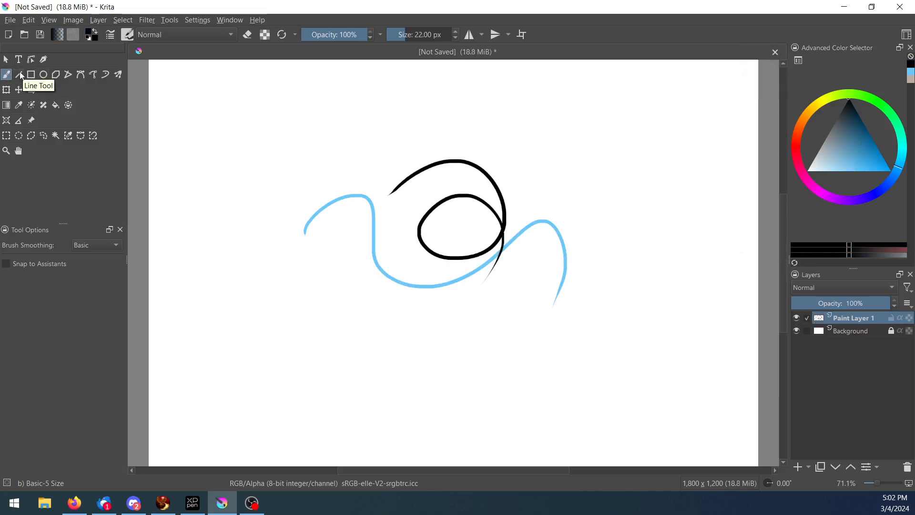
Draw three straight black lines around the strokes, the steep one about 807 px long, and an unfilled rectangle about 330 × 326 px at their upper left
left_click(19, 75)
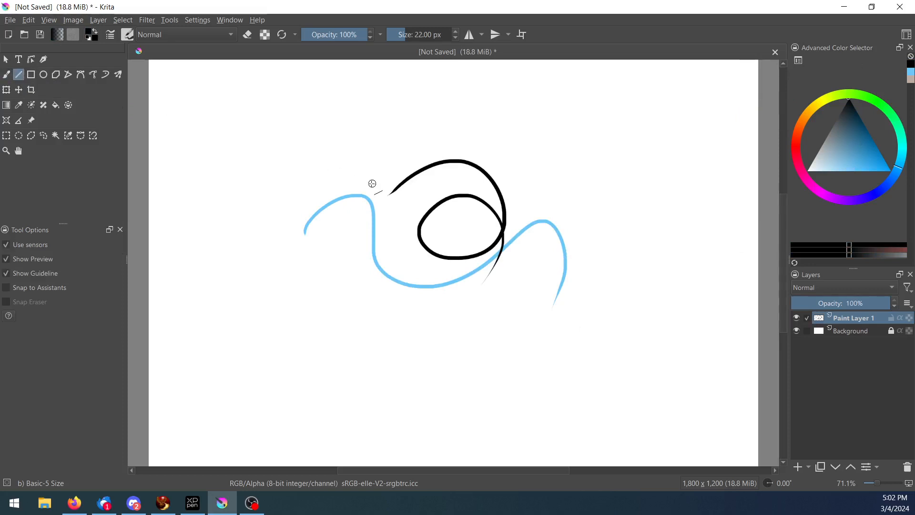
left_click_drag(314, 161, 460, 101)
left_click_drag(564, 278, 516, 397)
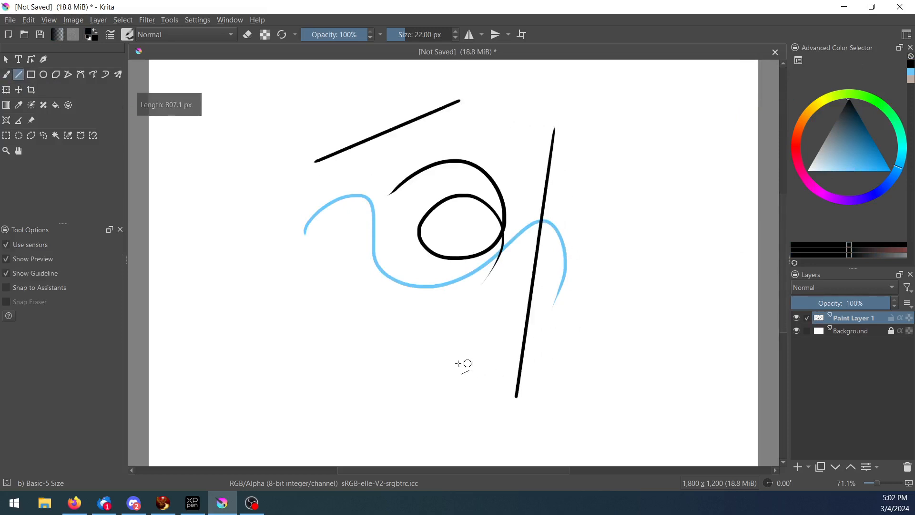
left_click_drag(412, 368, 268, 320)
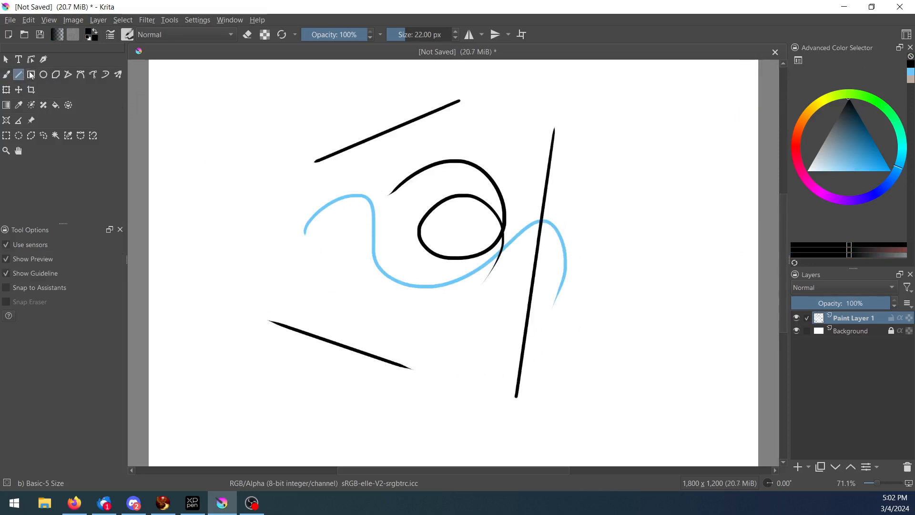
left_click(31, 74)
left_click_drag(228, 141, 346, 256)
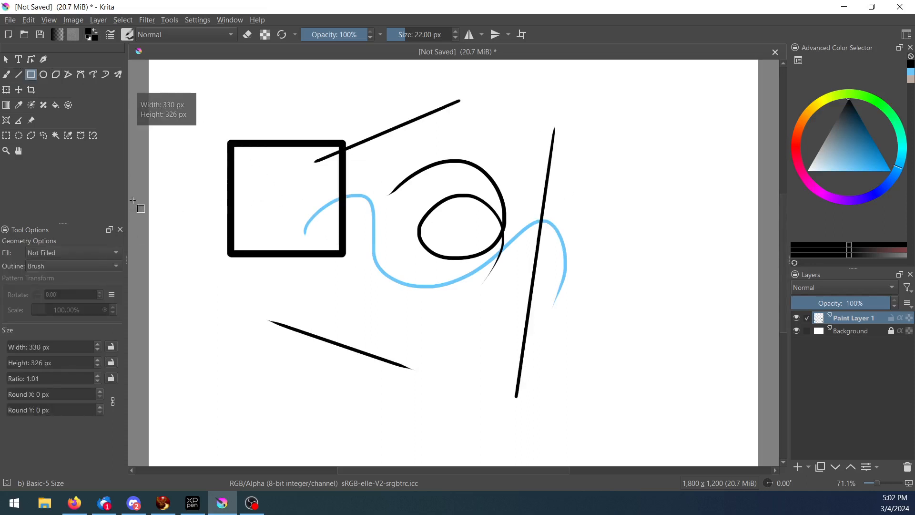
Compare the tool options of the Ellipse, Bezier Curve, Freehand Path, Dynamic Brush and Multibrush tools
left_click(43, 75)
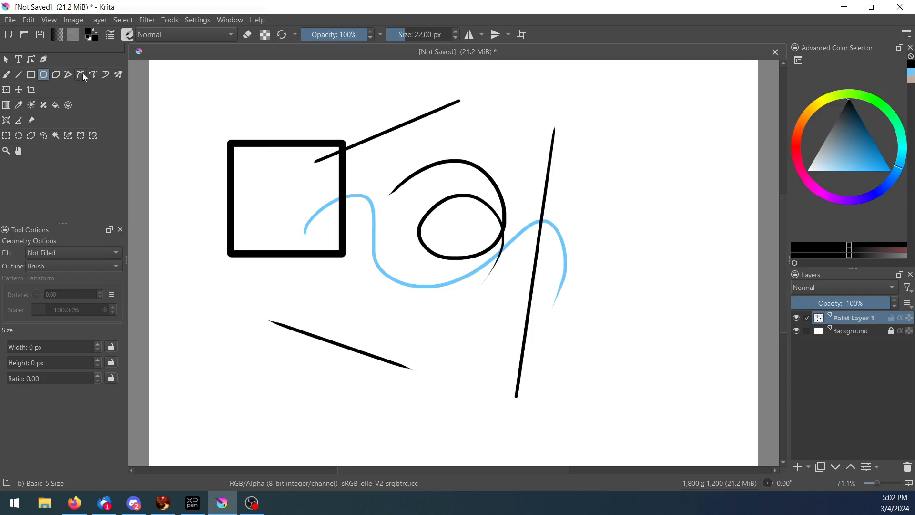
left_click(81, 74)
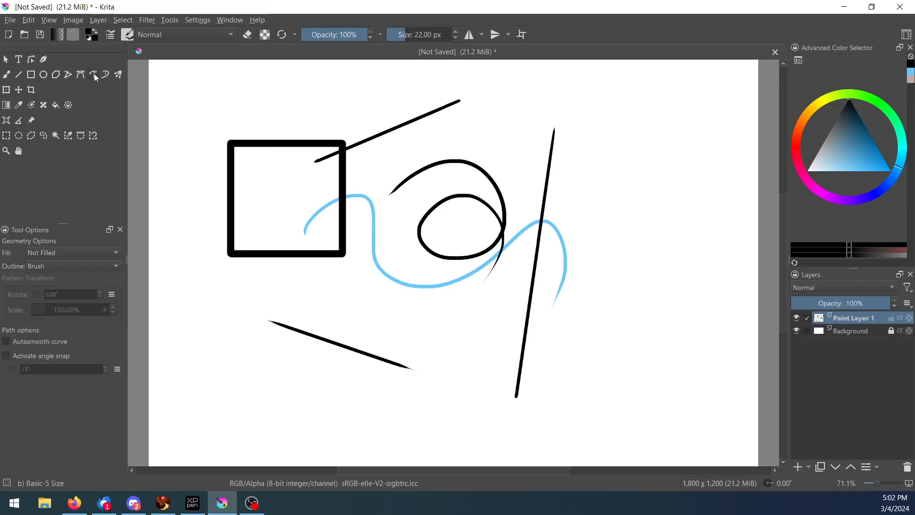
left_click(106, 74)
left_click(118, 75)
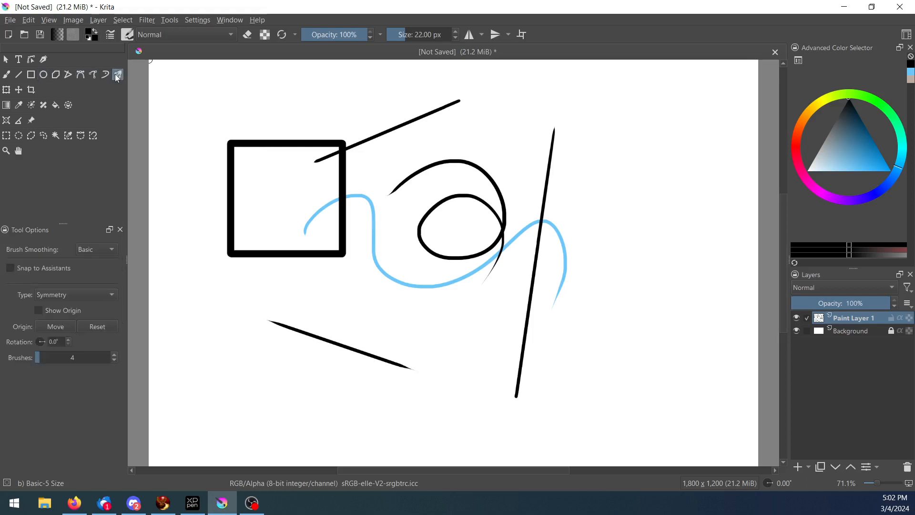
left_click(106, 74)
left_click(93, 74)
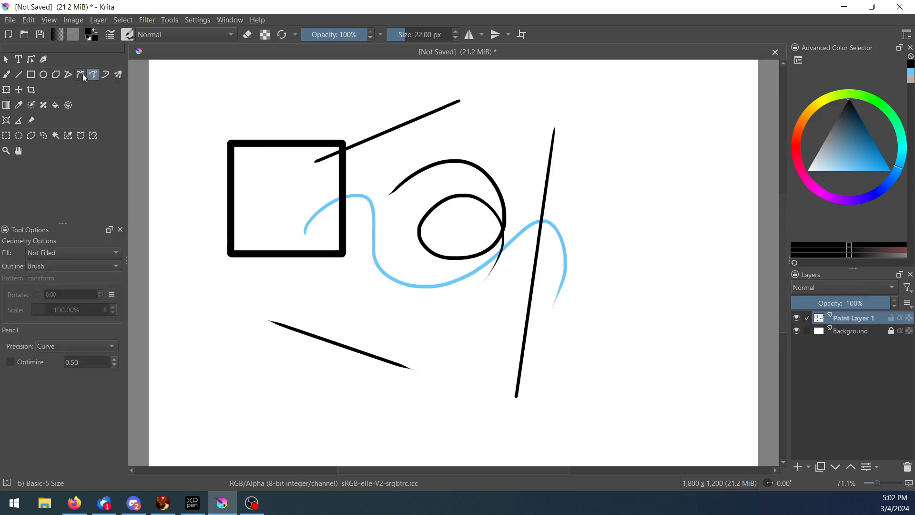
left_click(81, 74)
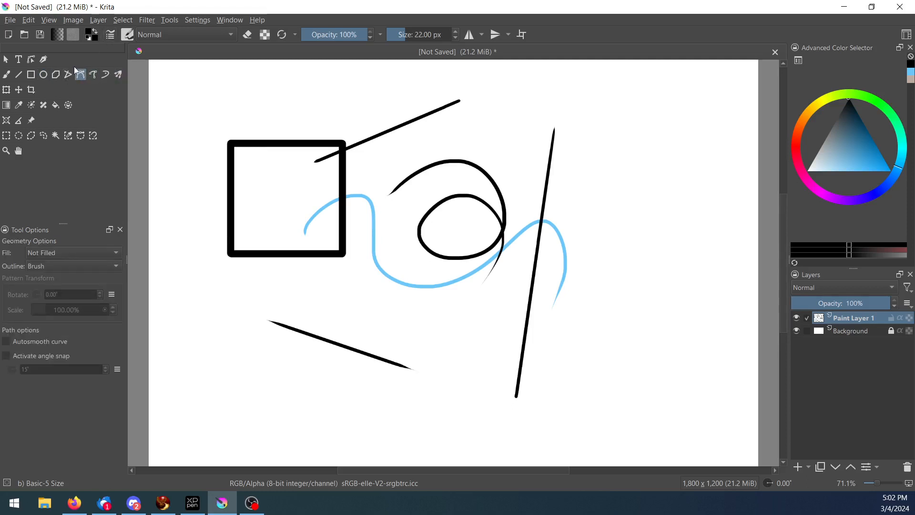
left_click(107, 72)
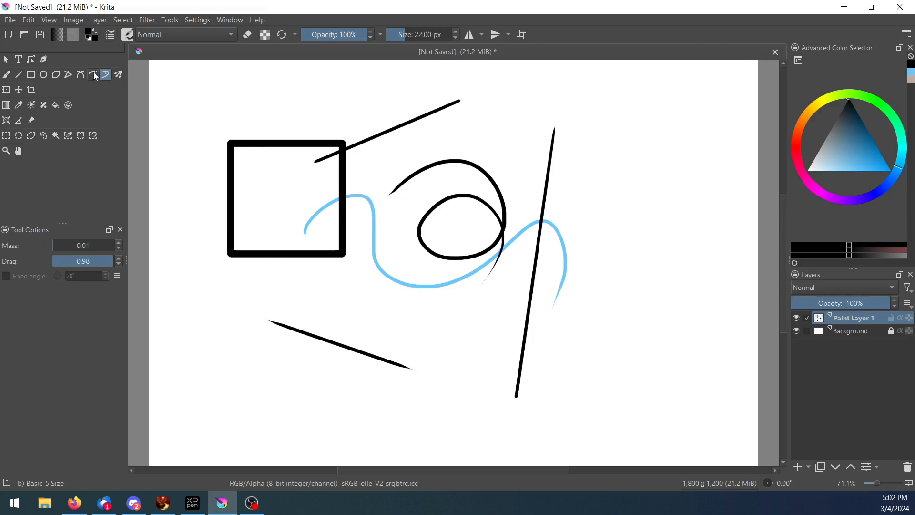
left_click(82, 74)
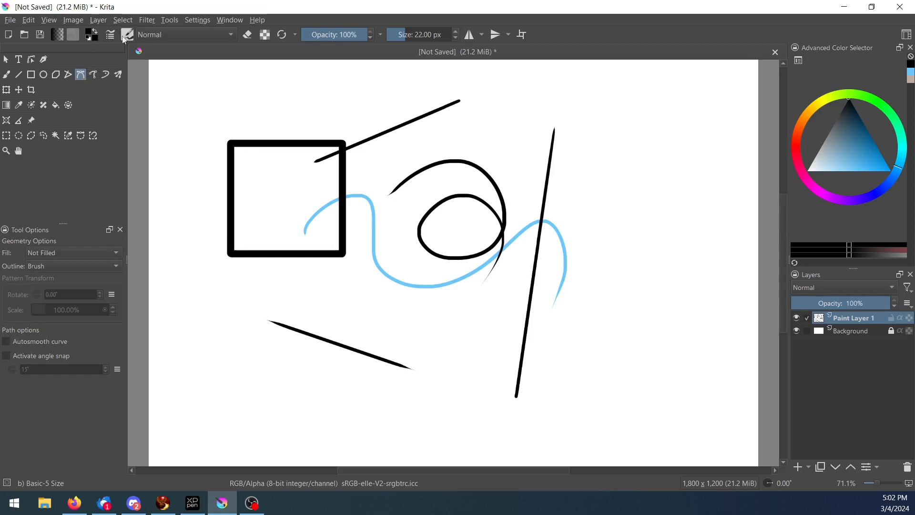
left_click(94, 74)
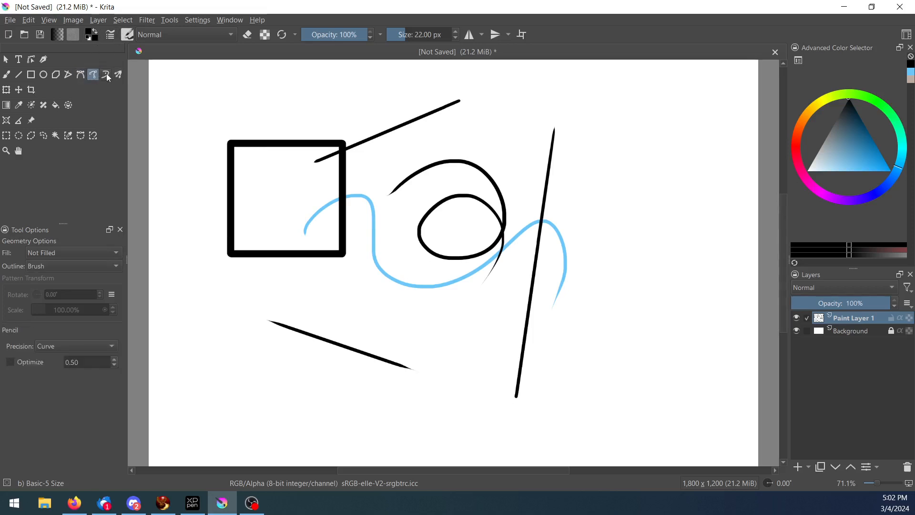
left_click(106, 75)
left_click(94, 74)
left_click(81, 75)
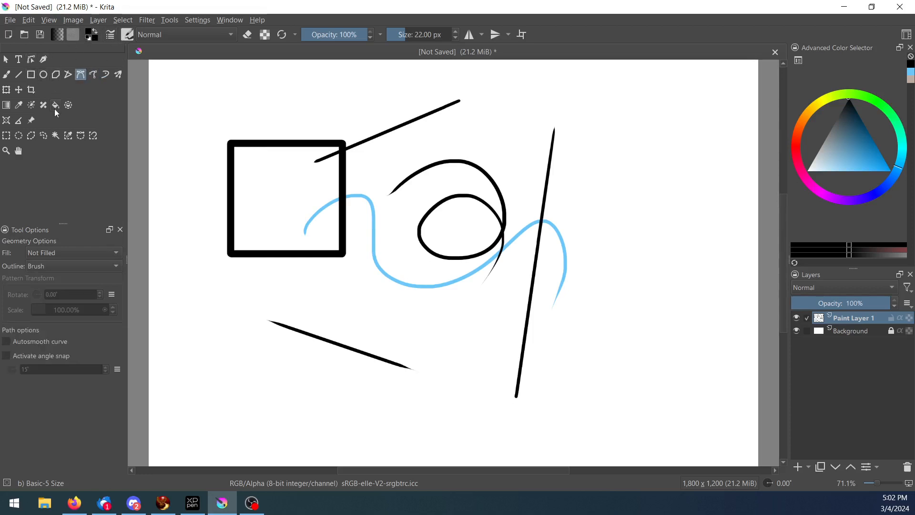
Transform the drawing on Paint Layer 1, scaling it down to about two thirds of its size toward its upper-left corner
left_click(7, 90)
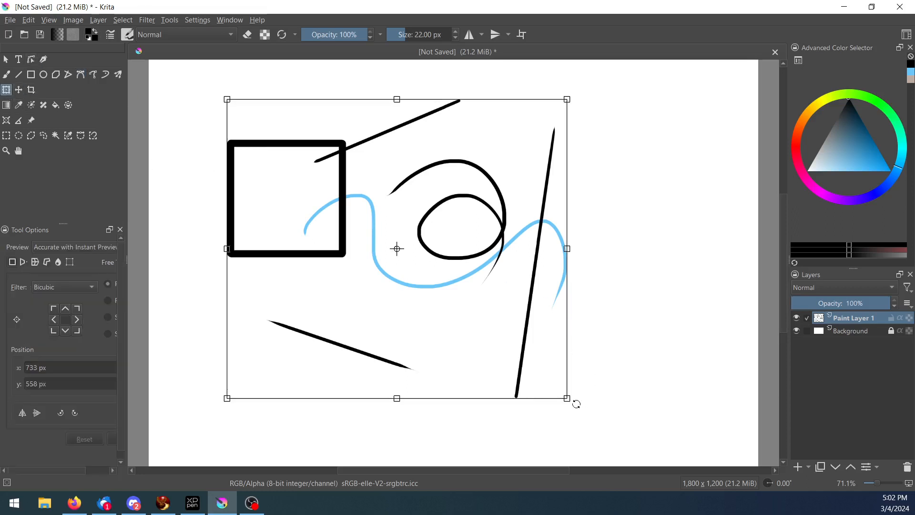
mouse_move(567, 398)
left_mouse_down()
mouse_move(575, 343)
mouse_move(533, 317)
mouse_move(580, 385)
mouse_move(373, 241)
mouse_move(582, 376)
mouse_move(453, 282)
left_mouse_up()
key("Return")
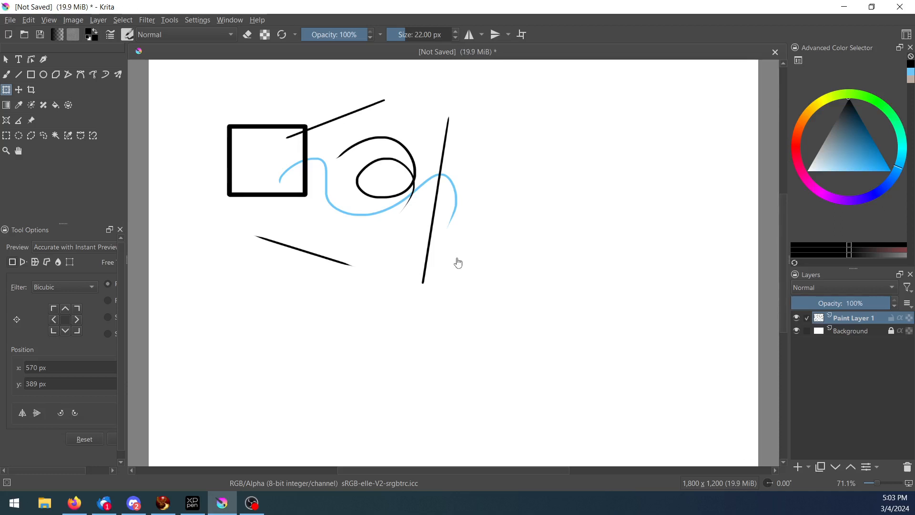
Move the drawing on Paint Layer 1 toward the canvas centre, to about x 491 px and y 212 px
right_click(406, 190)
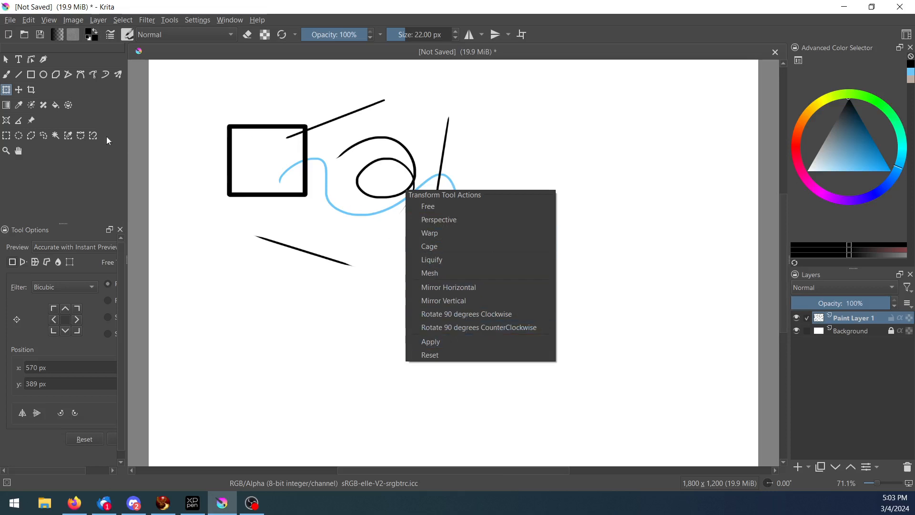
left_click(20, 90)
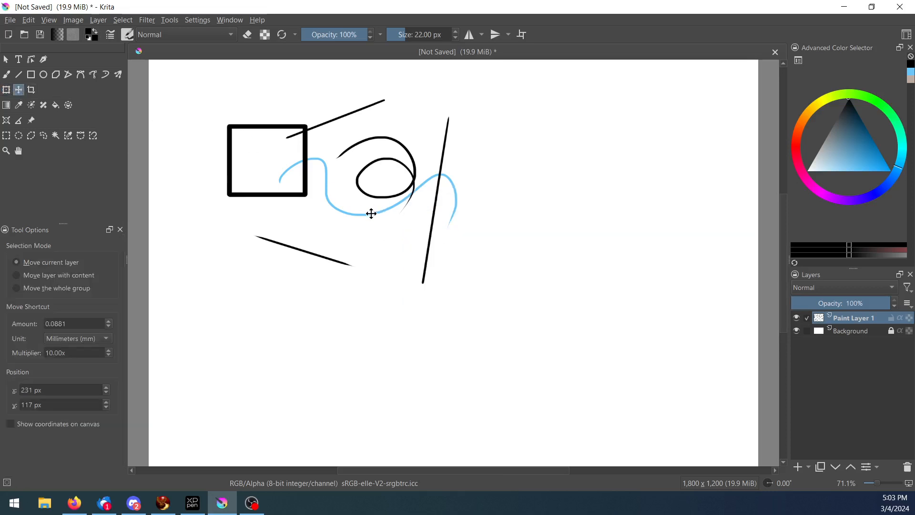
mouse_move(371, 209)
left_mouse_down()
mouse_move(494, 220)
mouse_move(557, 257)
mouse_move(421, 230)
mouse_move(494, 245)
left_mouse_up()
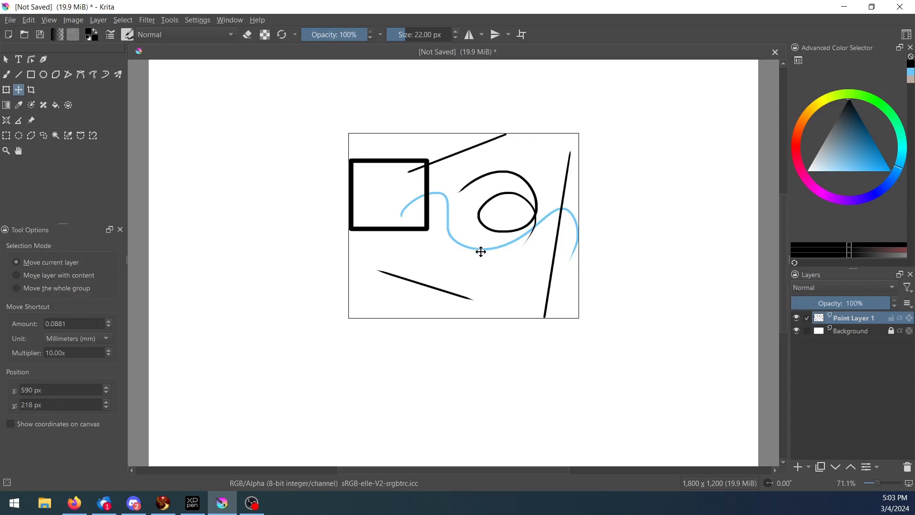
mouse_move(468, 223)
left_mouse_down()
mouse_move(432, 177)
mouse_move(436, 222)
left_mouse_up()
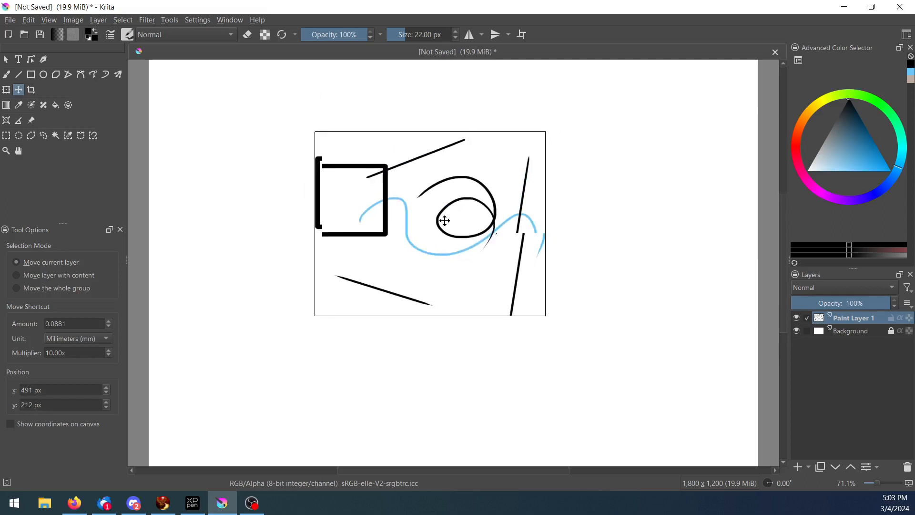
Compare the tool options of the Crop, Gradient and Color Sampler tools
left_click(32, 91)
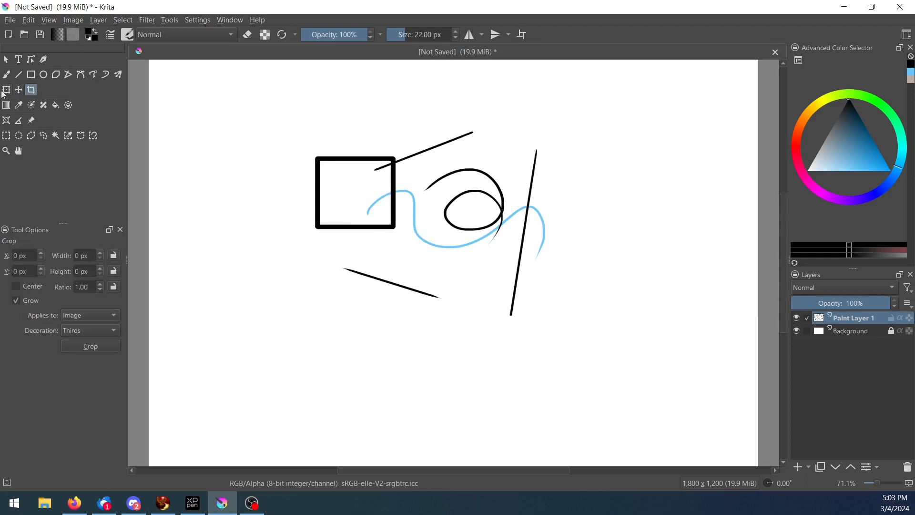
left_click(7, 106)
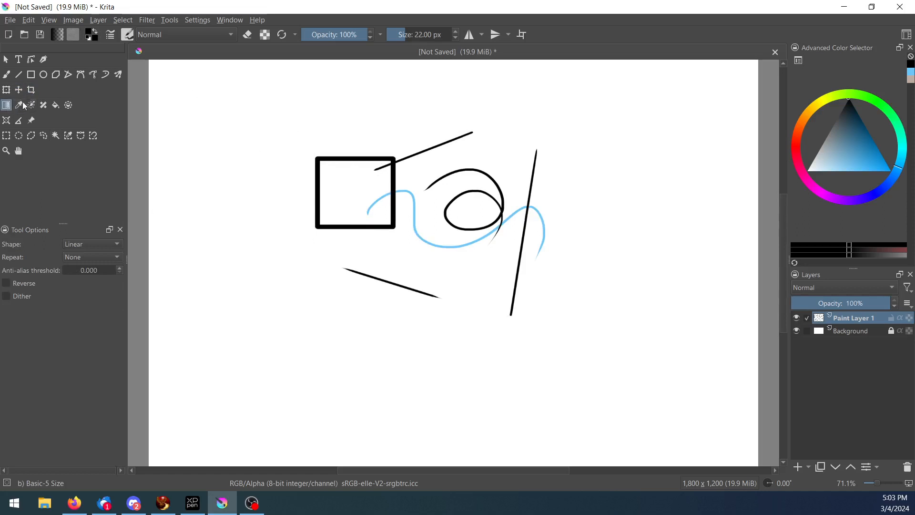
left_click(19, 106)
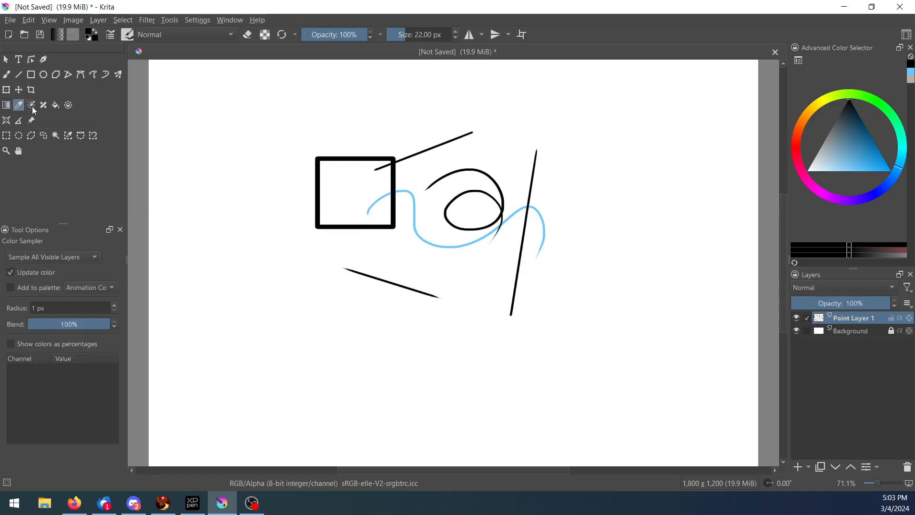
Try adding a colorize mask to Paint Layer 1 with the Colorize Mask tool, and undo it
left_click(32, 106)
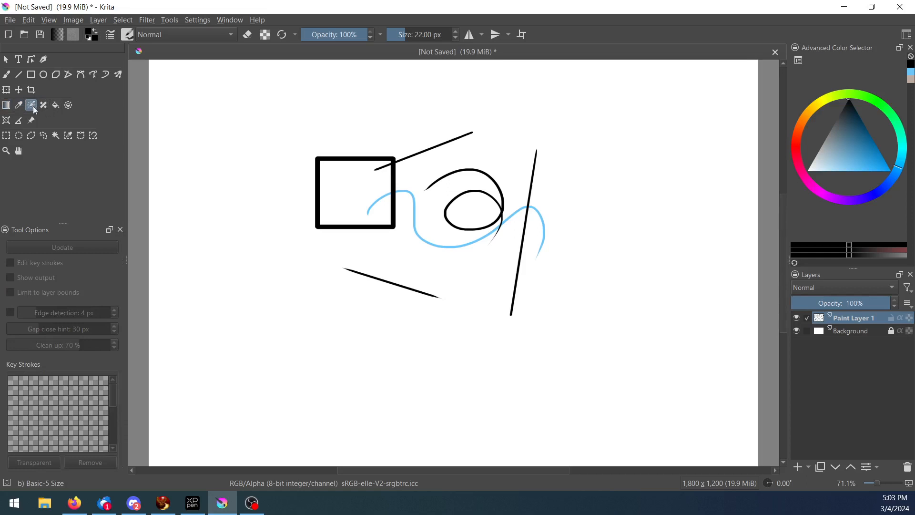
left_click(349, 215)
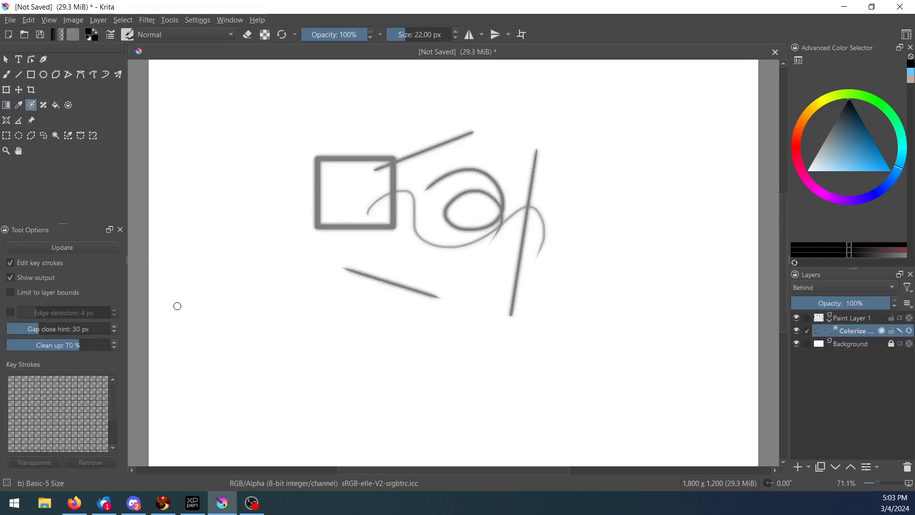
key("ctrl+z")
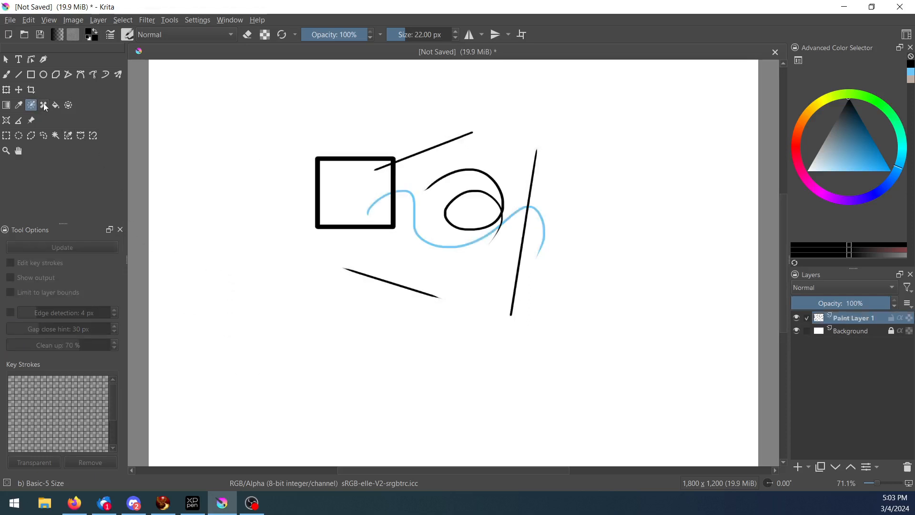
Choose a light blue paint colour and try filling the whole of Paint Layer 1 with the Fill tool's selection mode
left_click(44, 106)
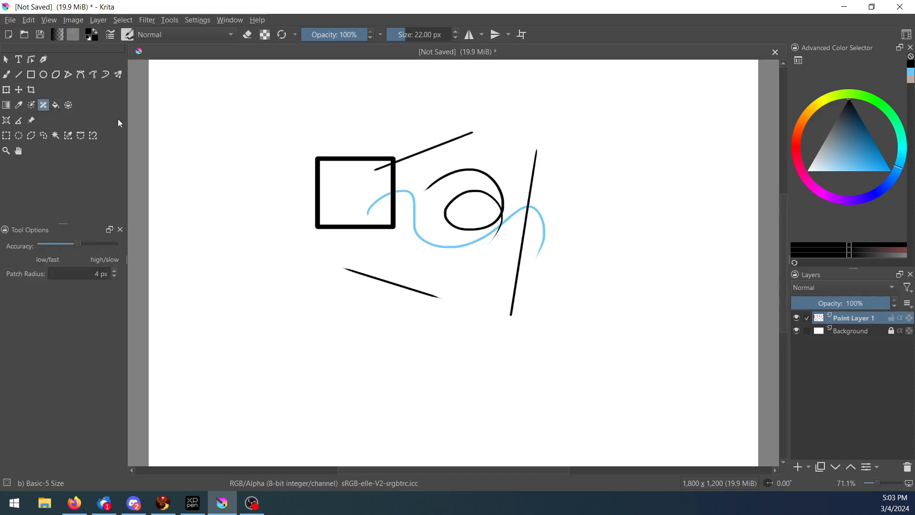
left_click(55, 106)
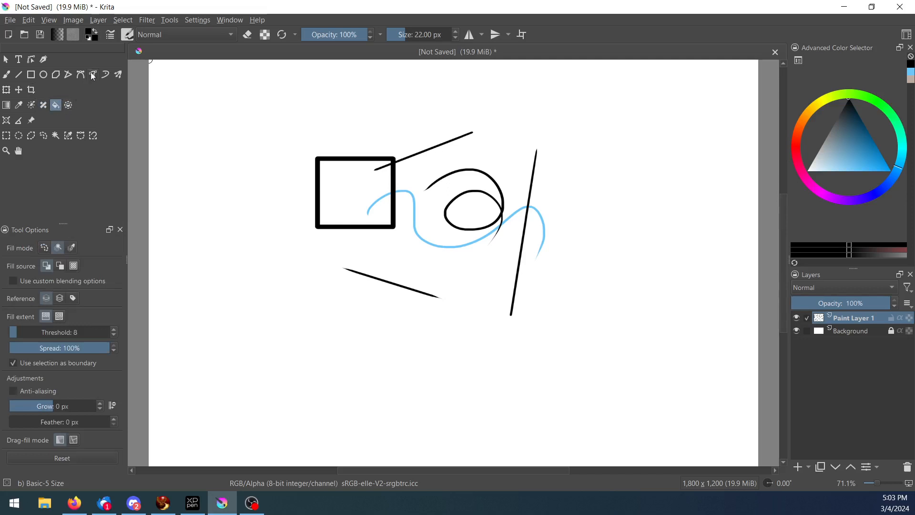
left_click(44, 247)
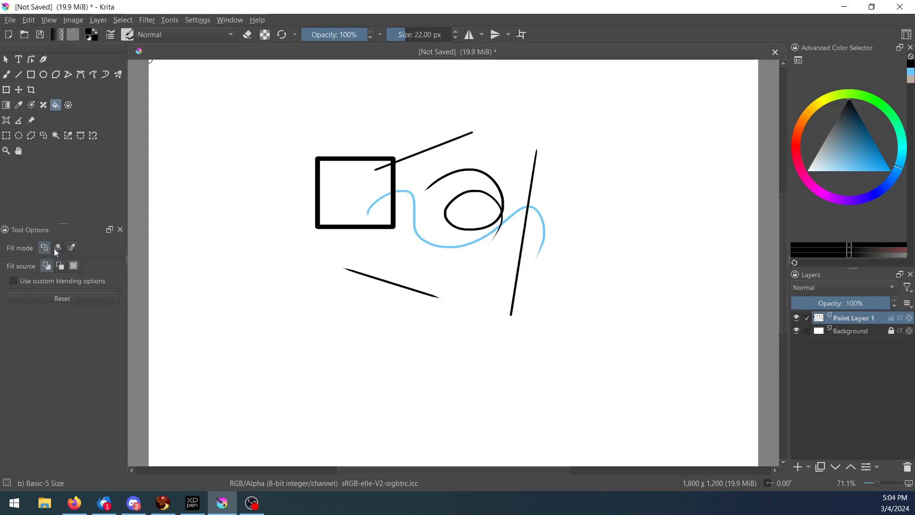
left_click(844, 165)
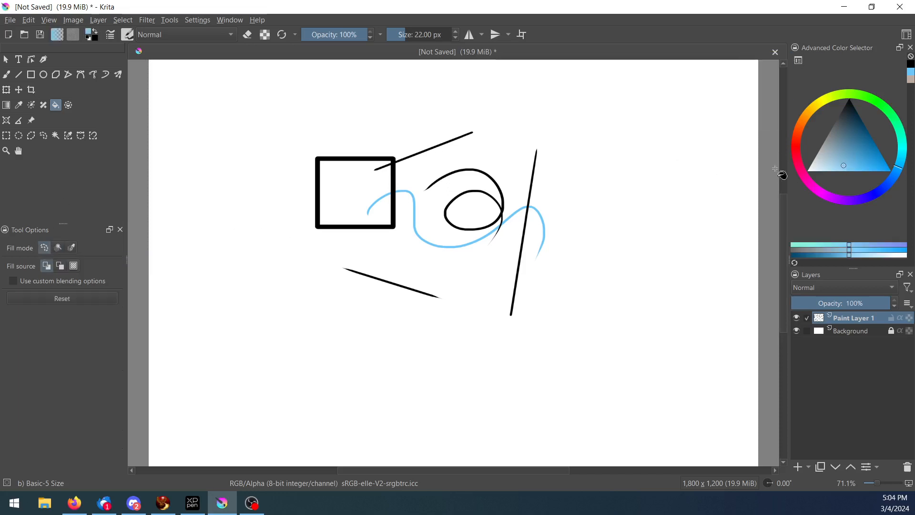
left_click(315, 324)
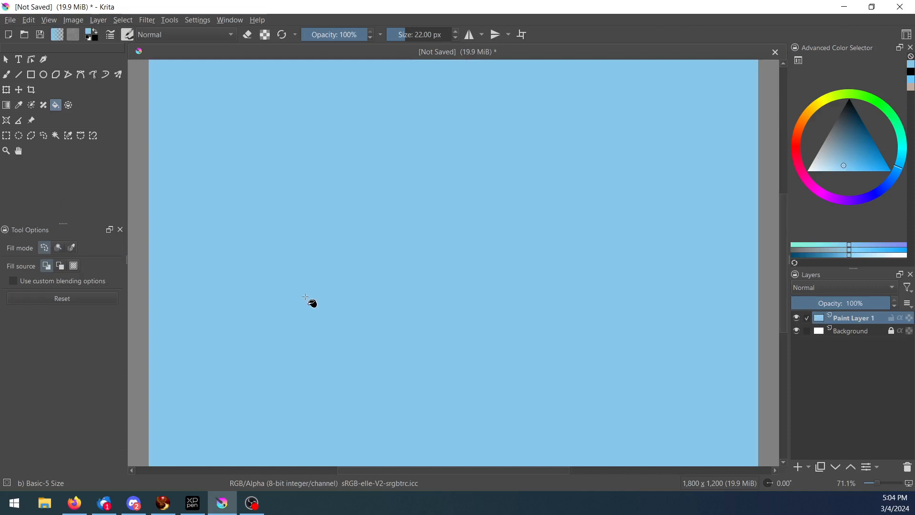
key("ctrl+z")
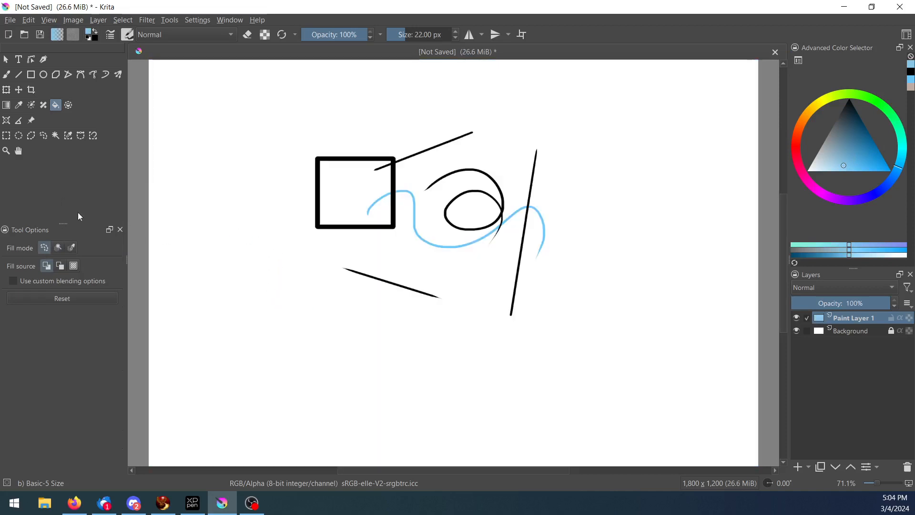
Try filling the black square's interior with light blue in the contiguous region mode, undoing each fill
left_click(58, 247)
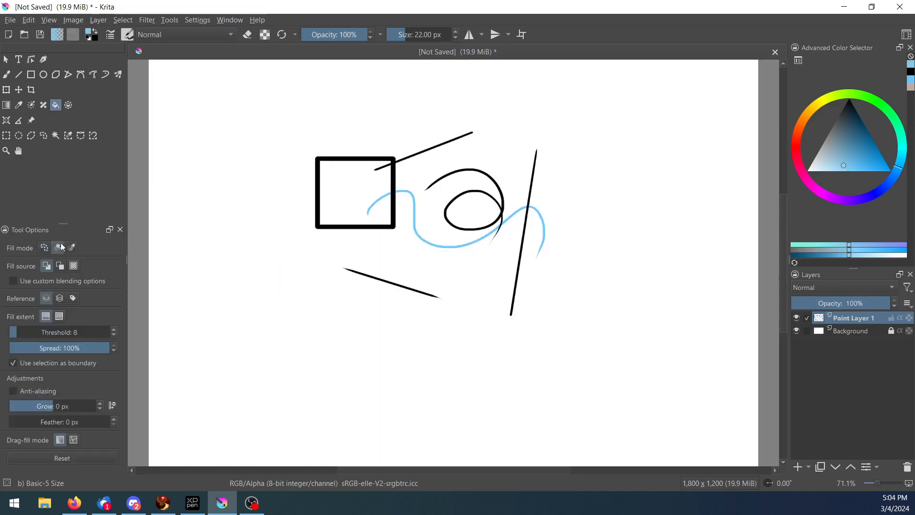
left_click(359, 193)
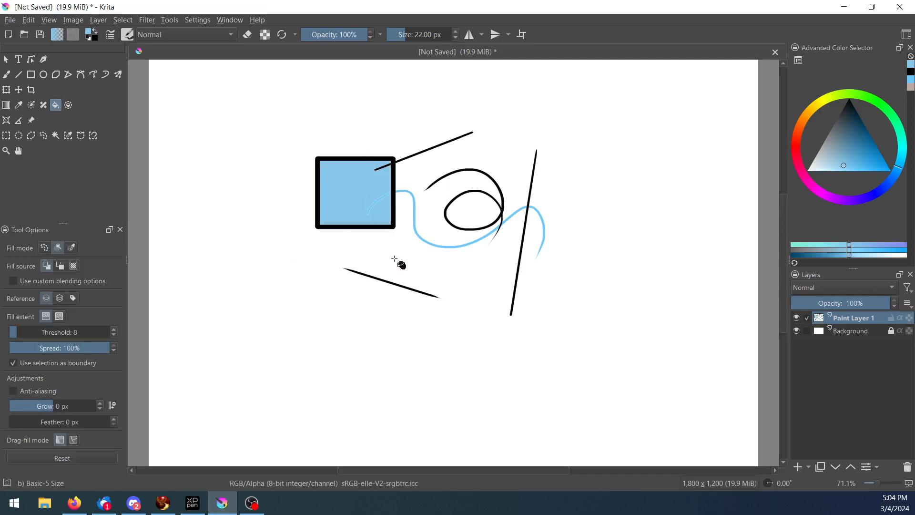
key("ctrl+z")
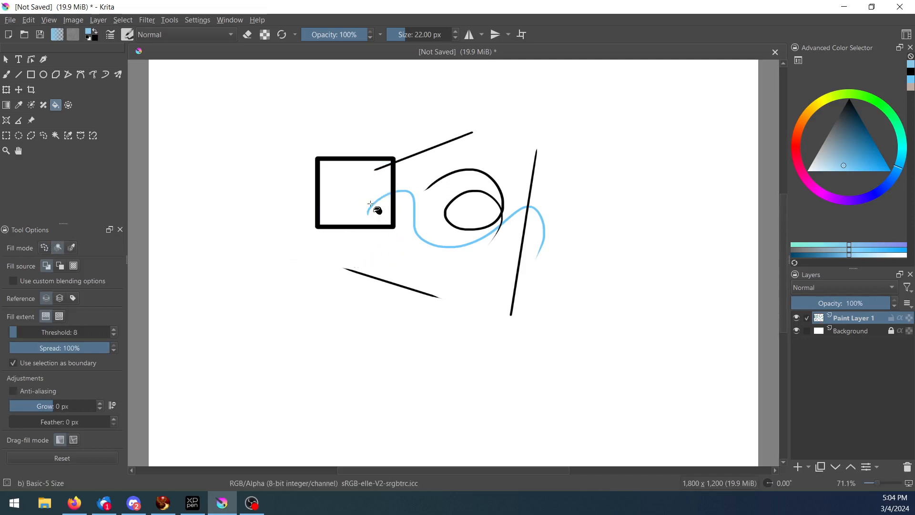
left_click(347, 185)
key("ctrl+z")
Compare the Fill tool's contiguous and similar-colour modes and its current-layer and all-layers reference options
left_click(72, 248)
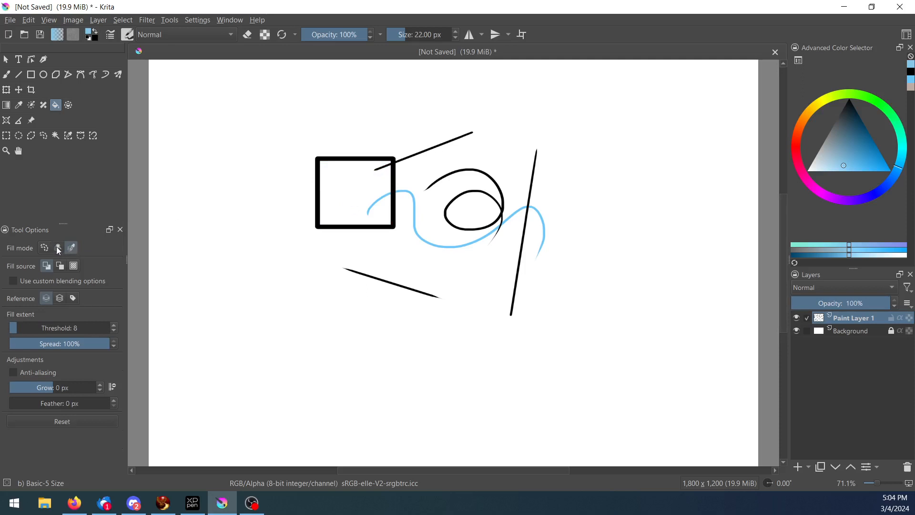
left_click(58, 248)
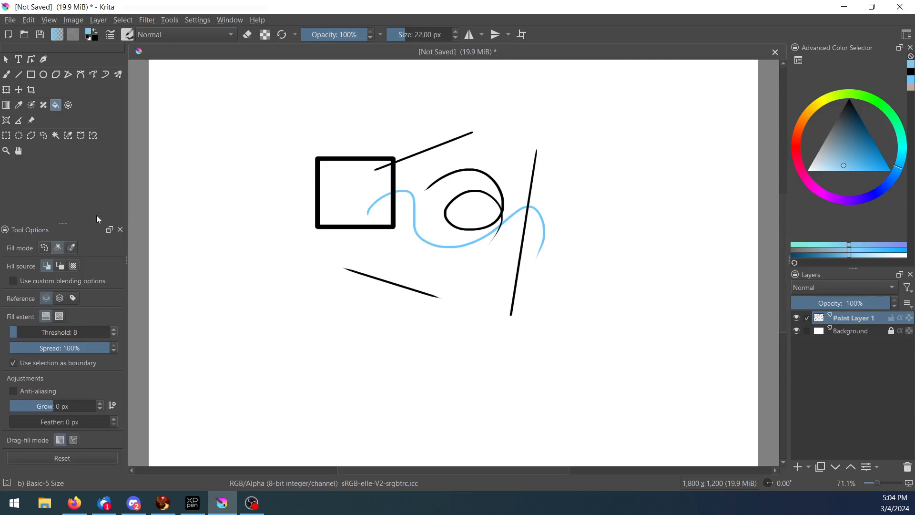
left_click(71, 247)
left_click(57, 248)
left_click(62, 300)
left_click(45, 299)
Add a new paint layer above Paint Layer 1 and paint a large light blue loop around the square plus a short vertical stroke
left_click(810, 467)
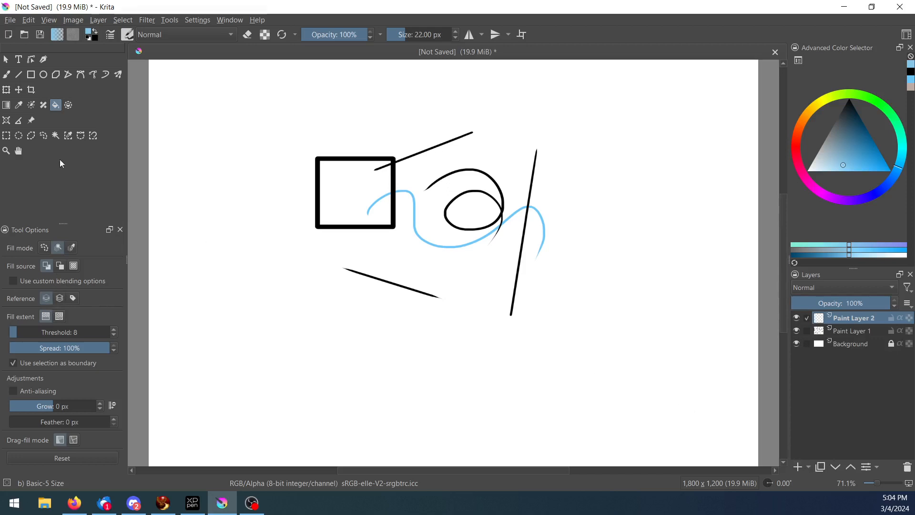
key("b")
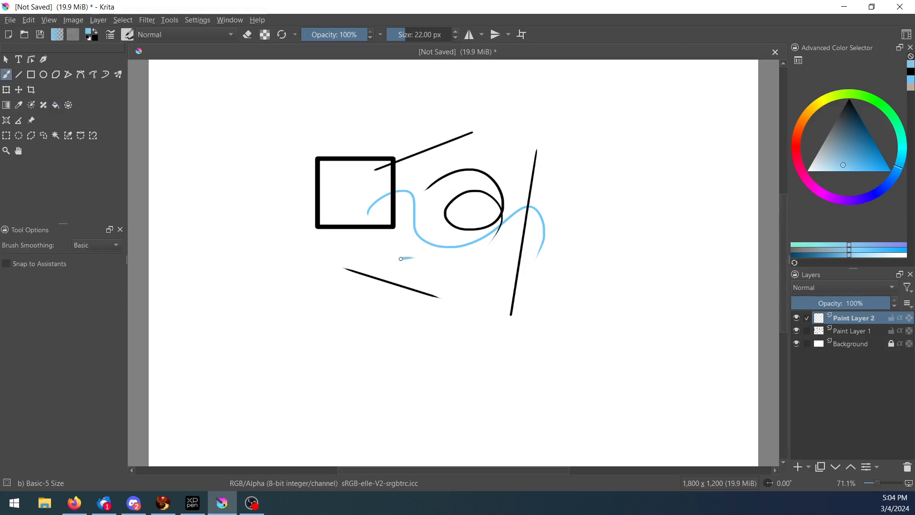
mouse_move(413, 258)
left_mouse_down()
mouse_move(481, 208)
mouse_move(366, 271)
left_mouse_up()
left_click_drag(383, 234, 387, 275)
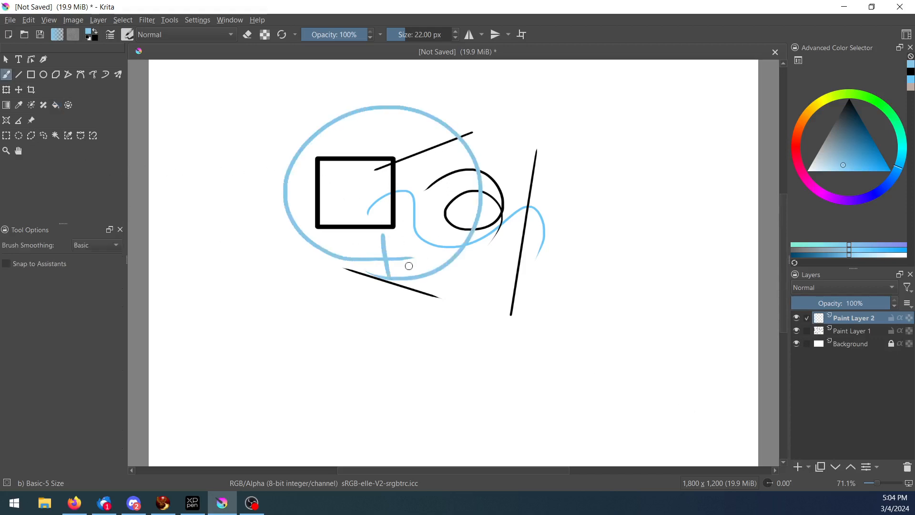
Try a contiguous fill inside the loop on the new layer with only the current layer as reference
key("f")
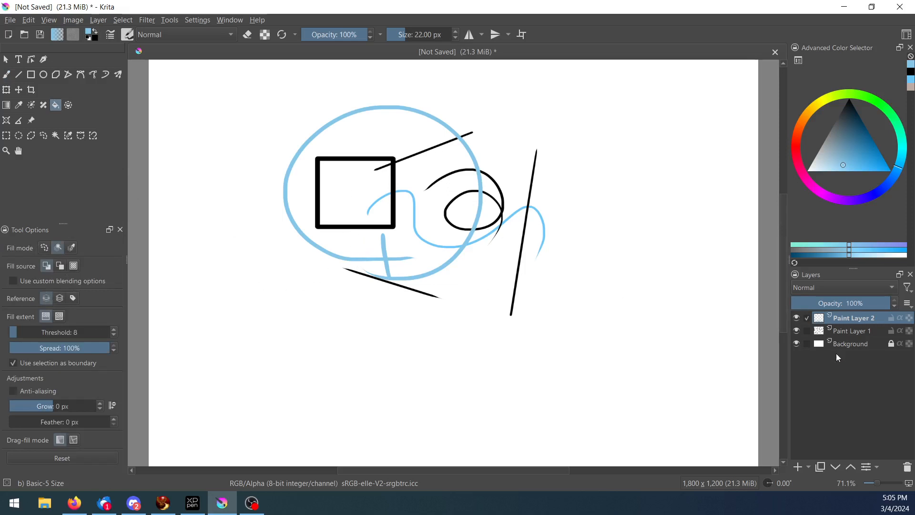
left_click(361, 237)
key("ctrl+z")
Set the fill reference to all layers and try filling the black square's interior with light blue
left_click(60, 298)
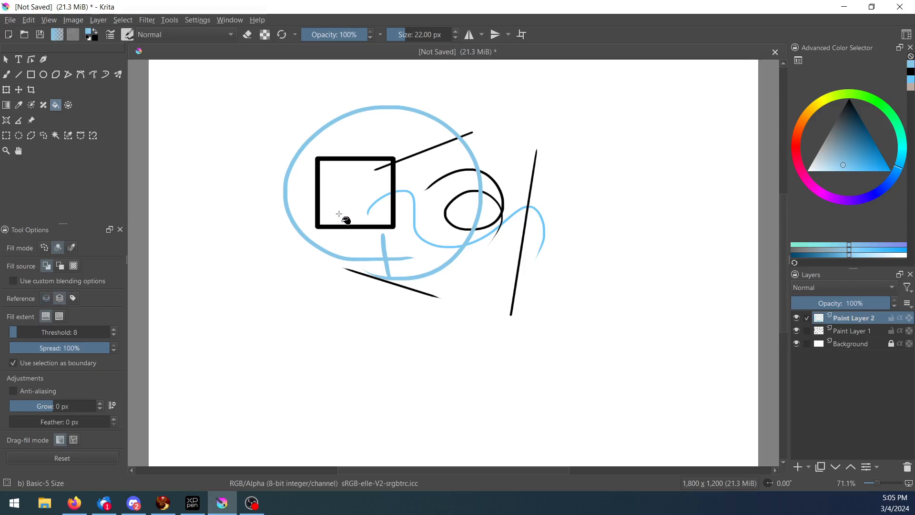
left_click(362, 191)
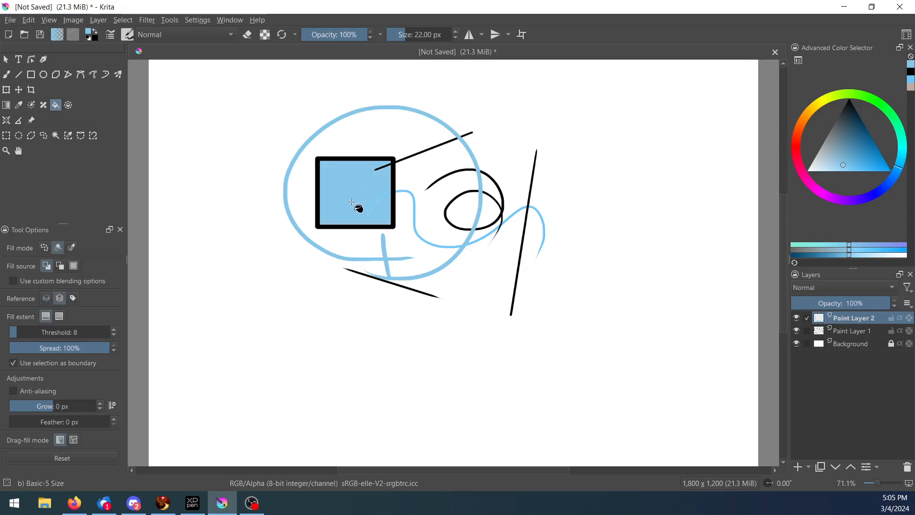
key("ctrl+z")
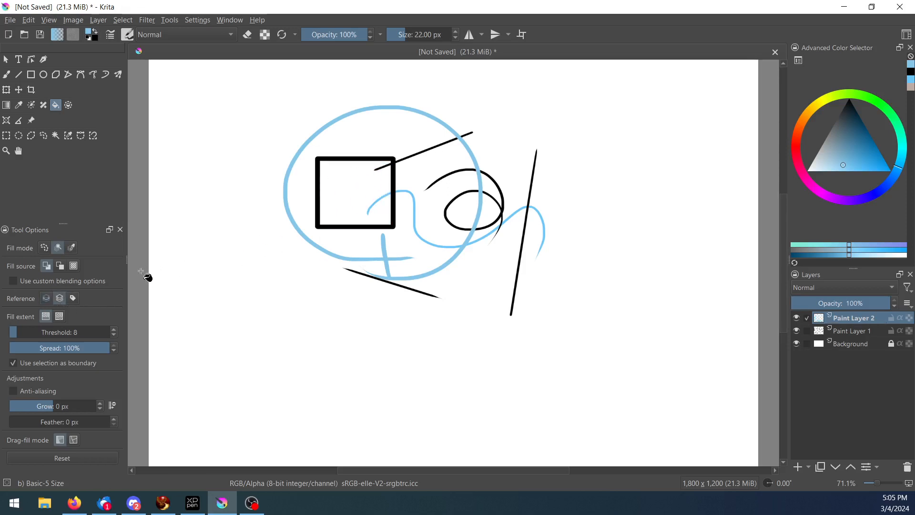
Examine the fill reference option based on layer colour labels, keeping all layers as the reference
left_click(73, 298)
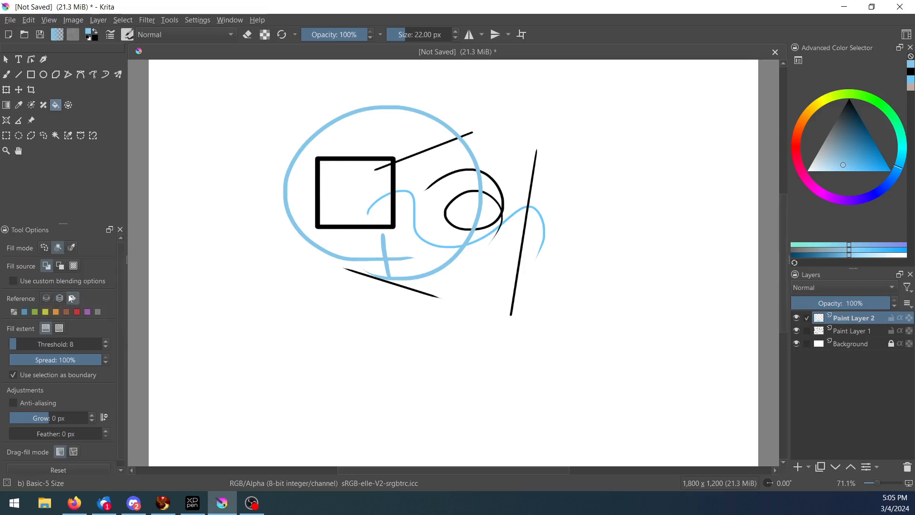
left_click(60, 297)
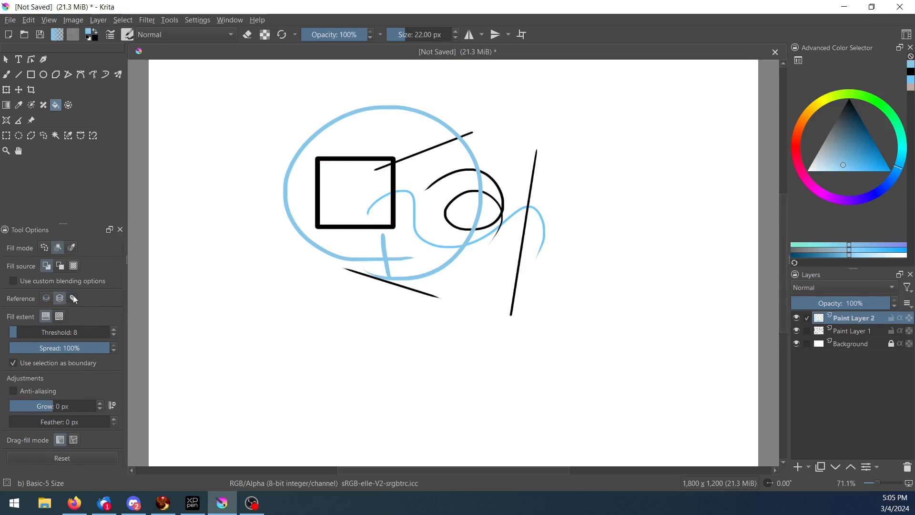
left_click(73, 298)
left_click(60, 298)
Test filling the black square's interior with Grow at 2 px, undo the fills, and return Grow to 0 px
left_click(100, 403)
left_click(99, 402)
left_click(348, 192)
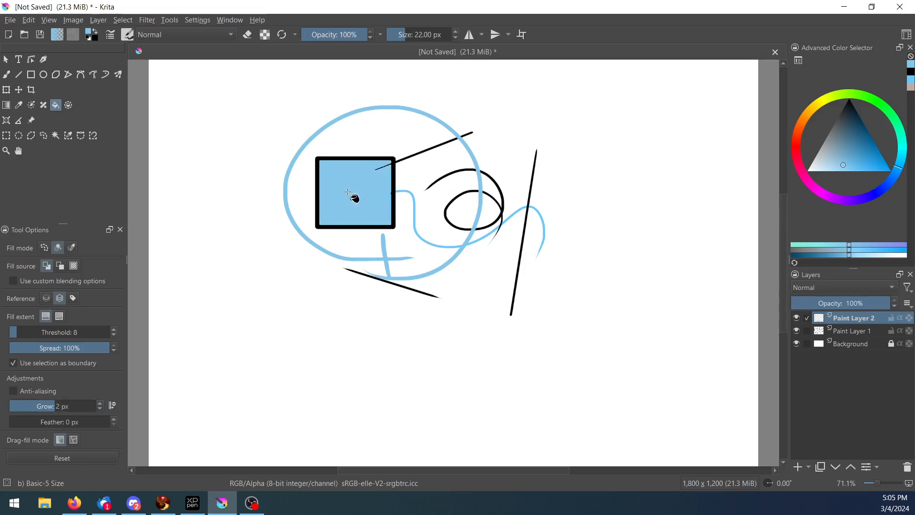
key("ctrl+z")
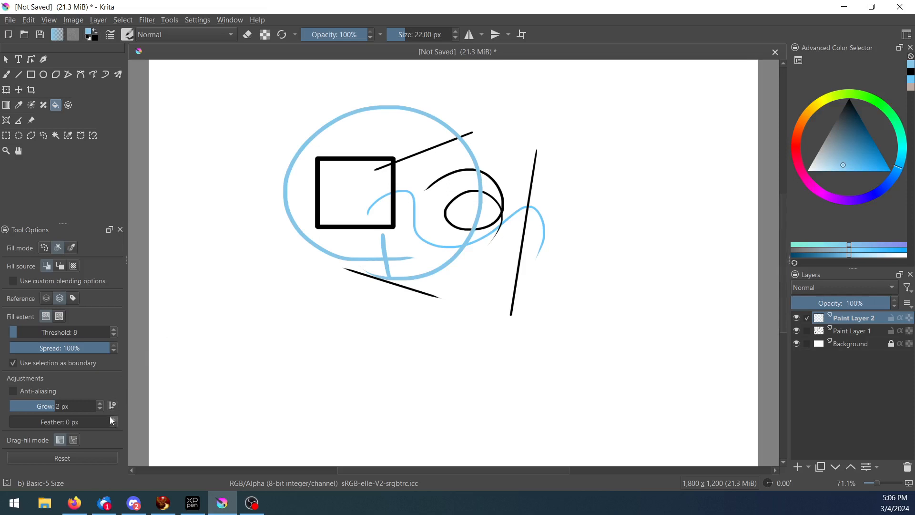
left_click(365, 198)
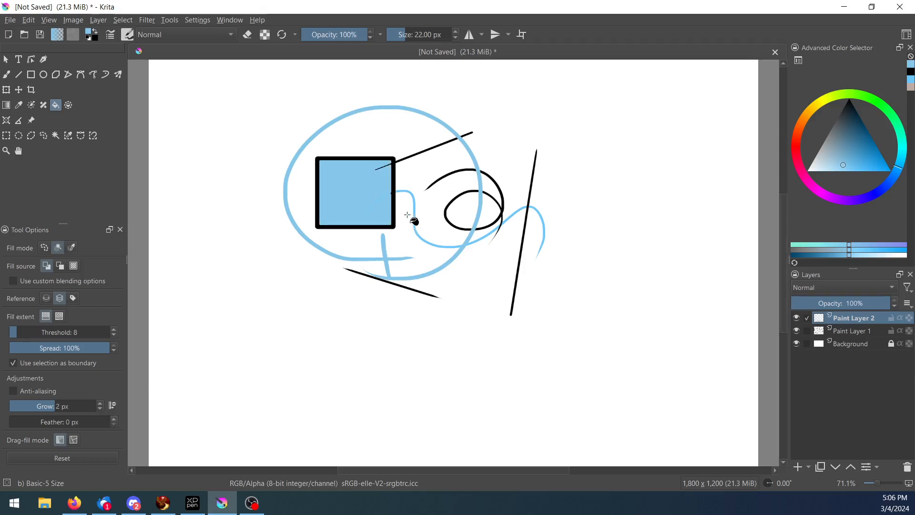
key("ctrl+z")
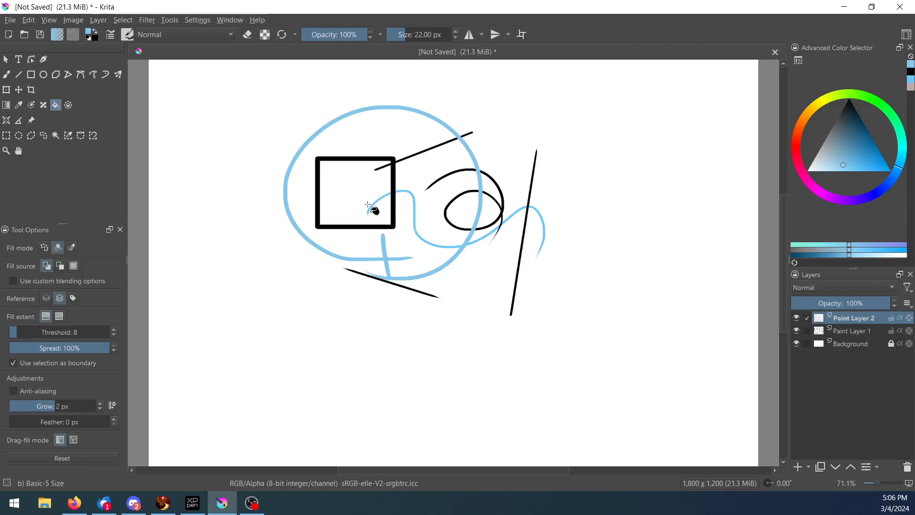
left_click(100, 408)
left_click(99, 408)
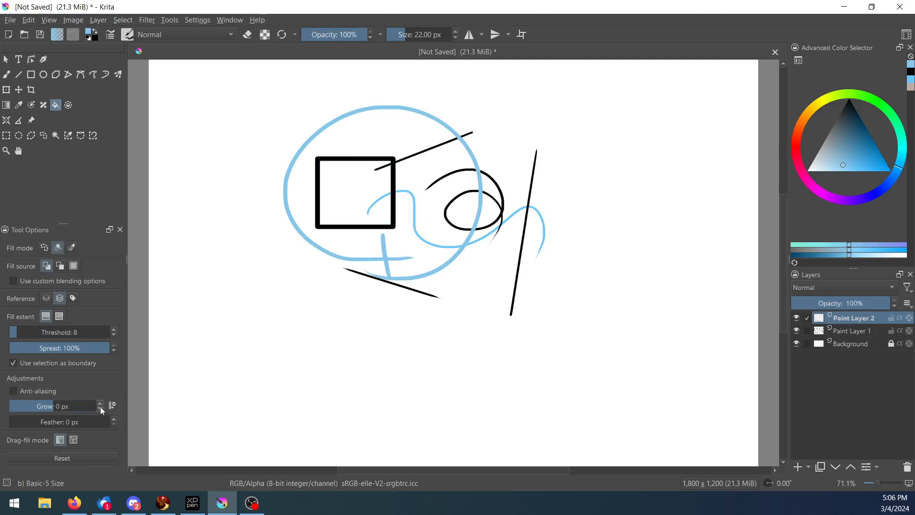
Switch the colour to light green, test-fill the black square's interior with no Grow, examine the fill's edge, and undo the fill
left_click(891, 111)
left_click(368, 187)
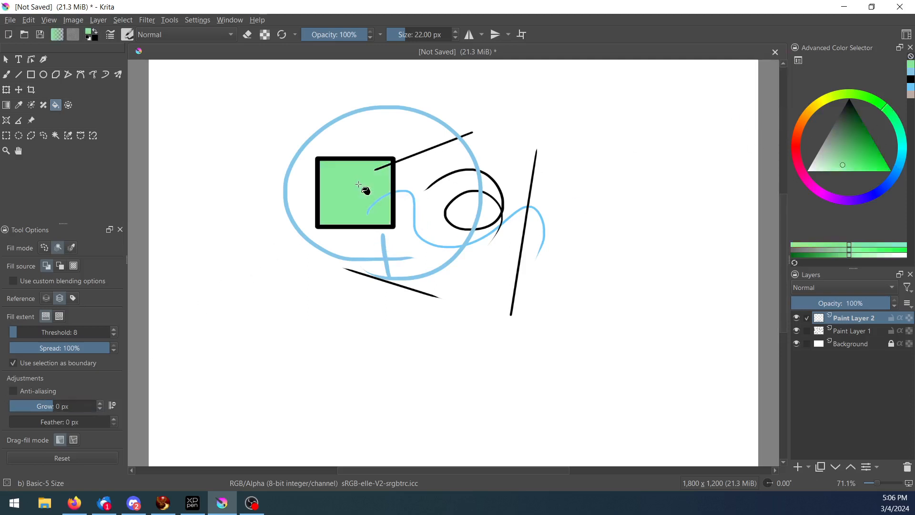
scroll(366, 208, "up", 5)
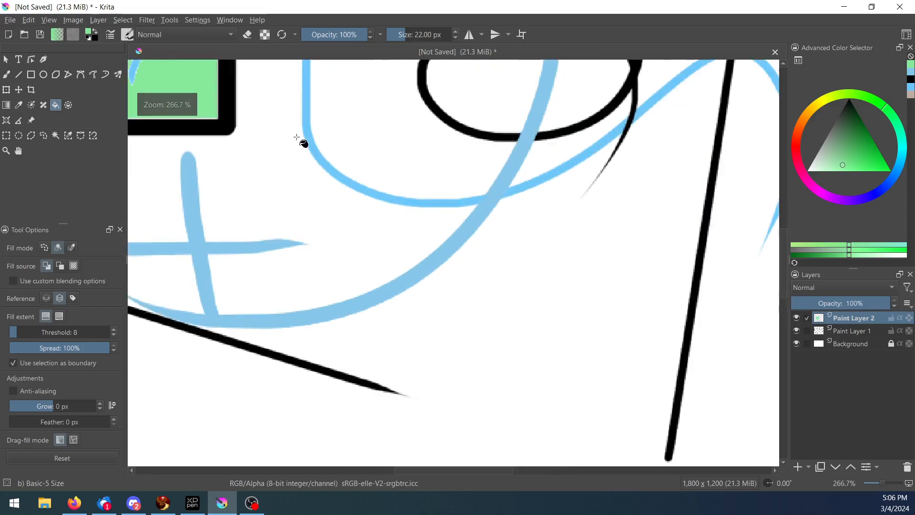
scroll(432, 260, "up", 3)
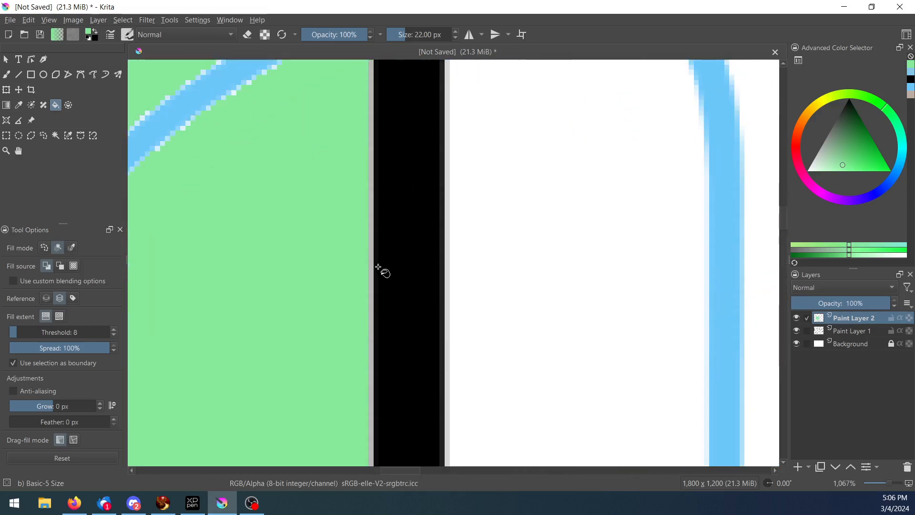
key("ctrl+z")
Set the fill's Grow to 2 px, test the green fill inside the black square, and undo the fill
left_click(100, 403)
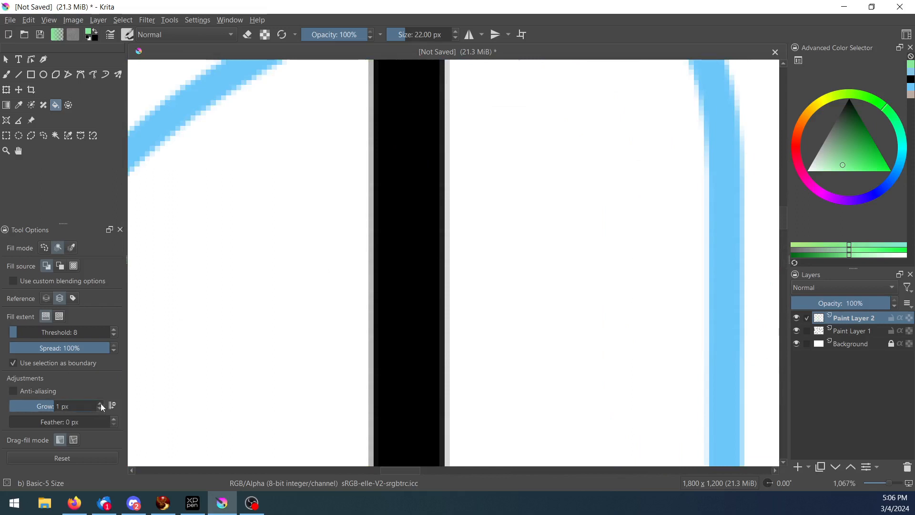
left_click(100, 404)
left_click(263, 328)
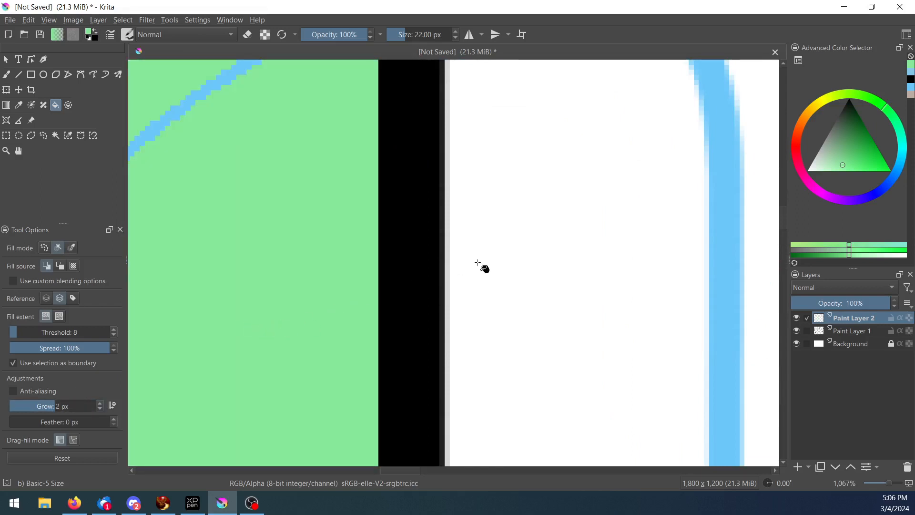
key("ctrl+z")
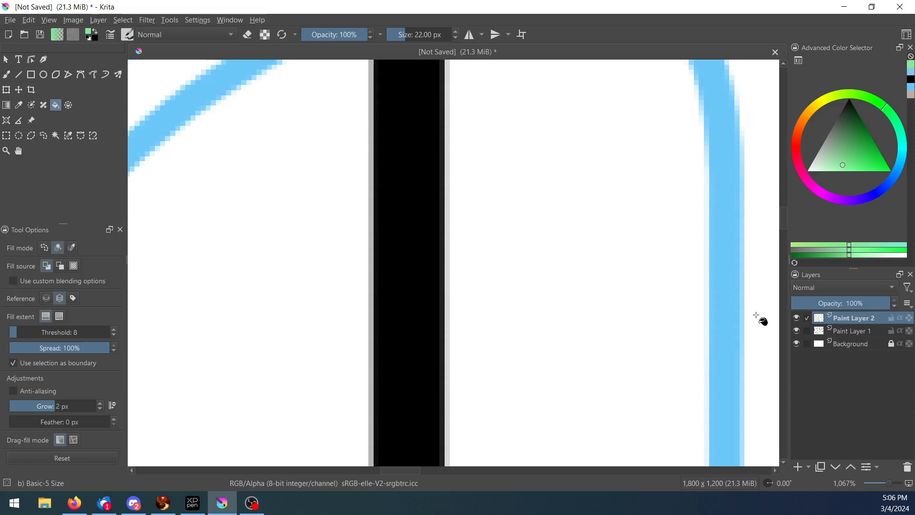
scroll(758, 318, "down", 7)
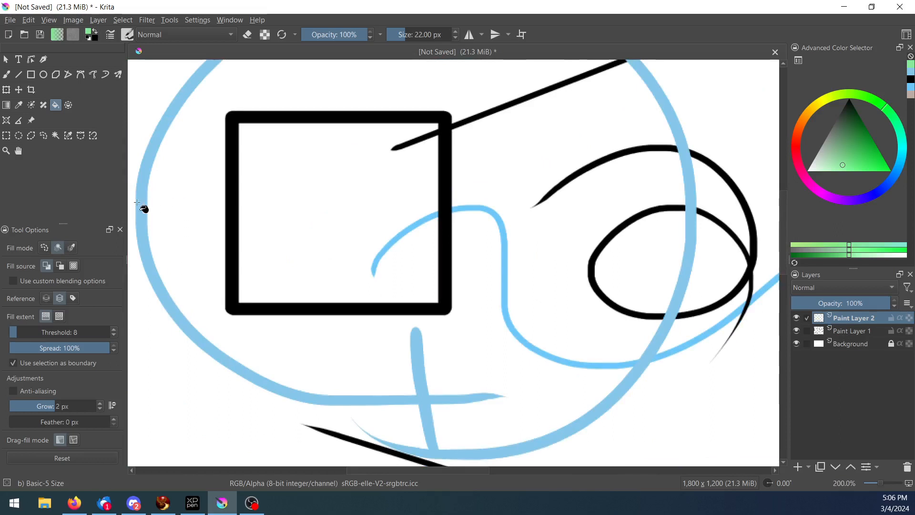
View the Enclose and Fill tool options, then try a 349 by 222 px rectangular selection and a 297 by 285 px elliptical selection, clearing both
left_click(69, 105)
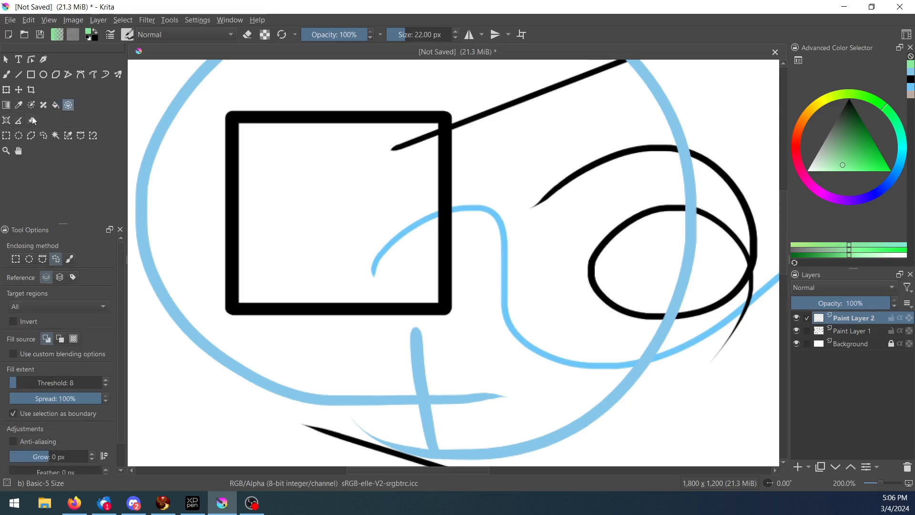
left_click(6, 137)
left_click_drag(243, 147, 582, 337)
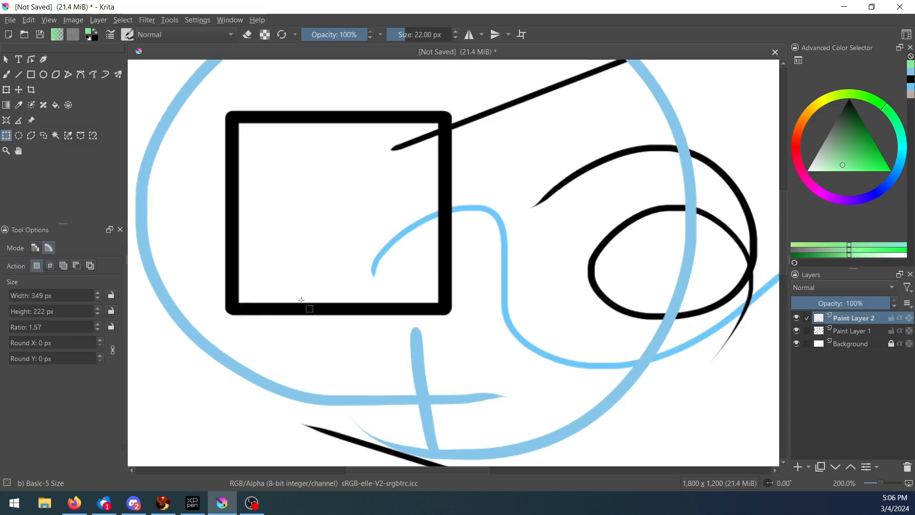
left_click(18, 137)
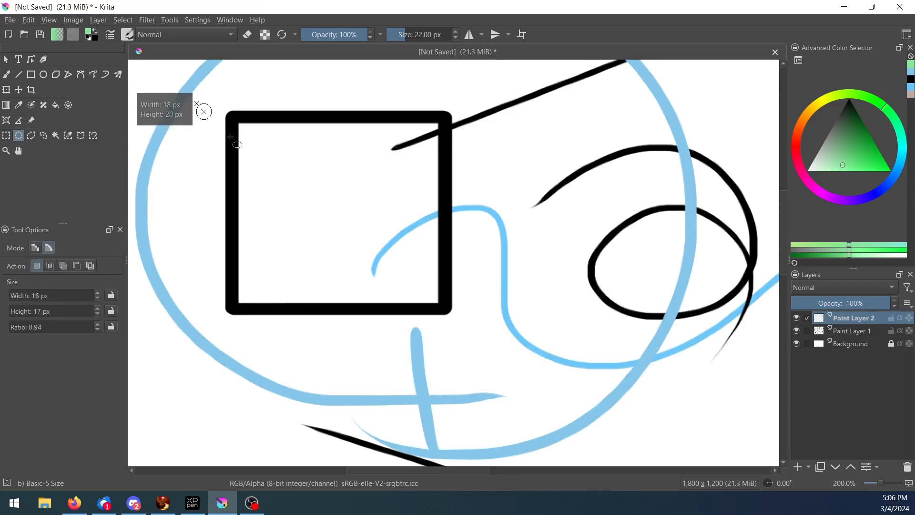
left_click_drag(202, 113, 462, 364)
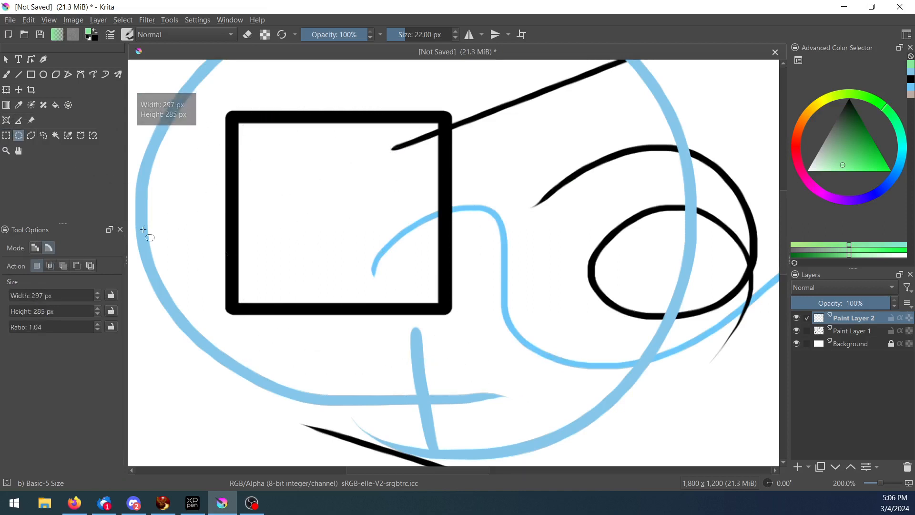
Try a seven-point polygonal selection across the black square and the black loop, and deselect it
left_click(31, 135)
left_click(224, 249)
left_click(364, 137)
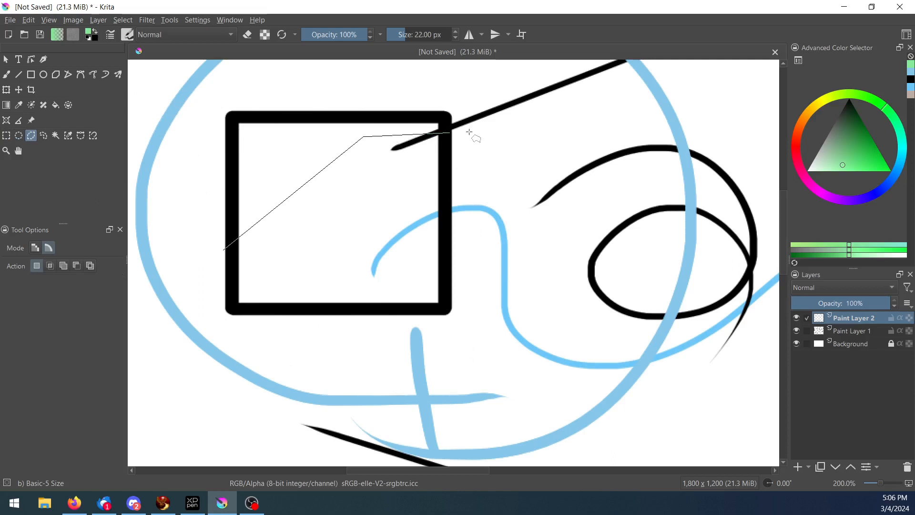
left_click(636, 159)
left_click(602, 291)
left_click(404, 363)
left_click(355, 288)
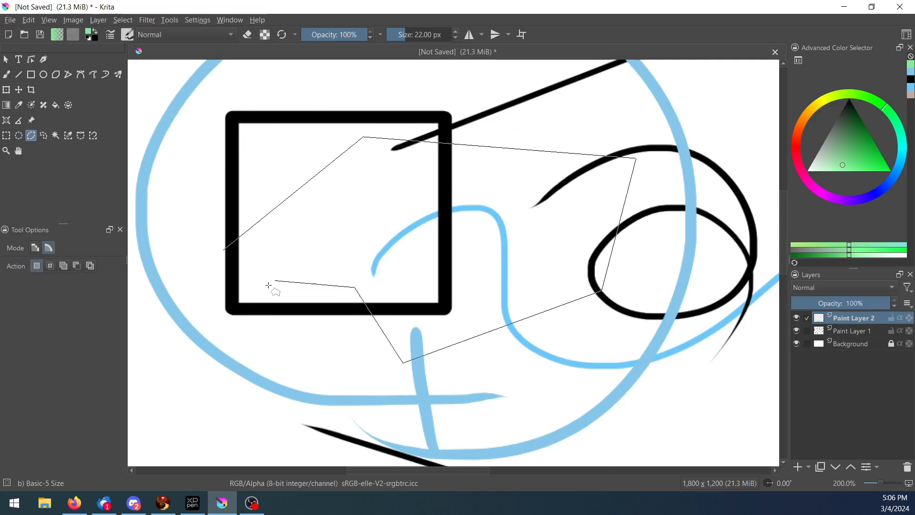
left_click(207, 282)
left_click(224, 249)
key("ctrl+shift+a")
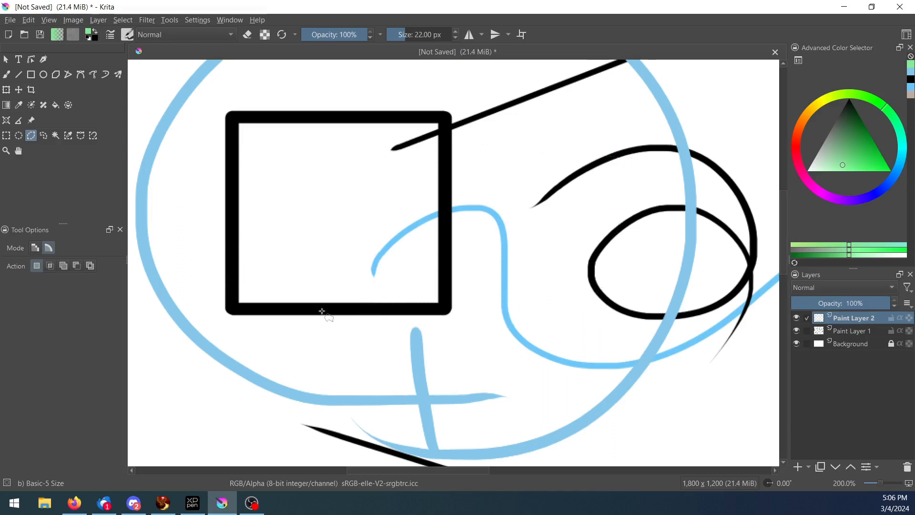
Try a freehand selection, then a contiguous selection of the area inside the light blue loop, deselecting each
left_click(44, 136)
mouse_move(213, 214)
left_mouse_down()
mouse_move(387, 106)
mouse_move(597, 199)
mouse_move(605, 377)
mouse_move(432, 348)
mouse_move(463, 187)
mouse_move(210, 294)
mouse_move(213, 215)
left_mouse_up()
key("ctrl+shift+a")
left_click(57, 135)
left_click(377, 206)
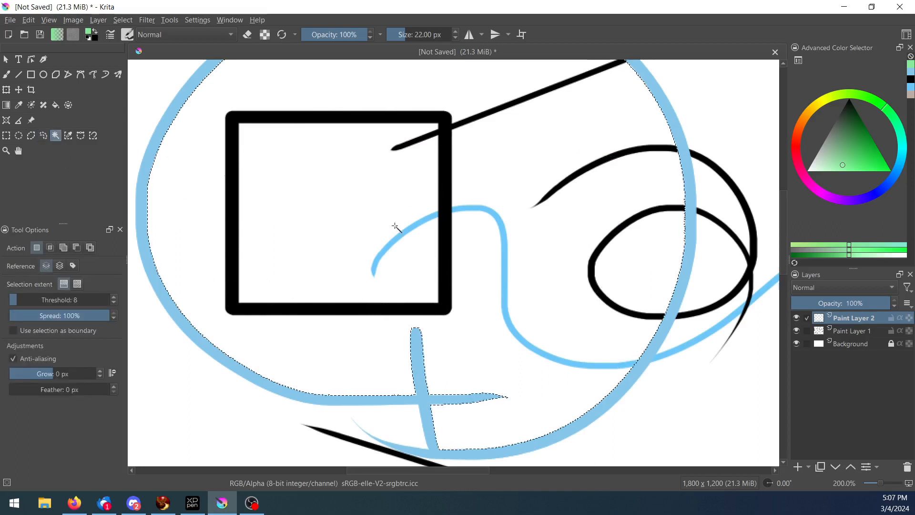
key("ctrl+shift+a")
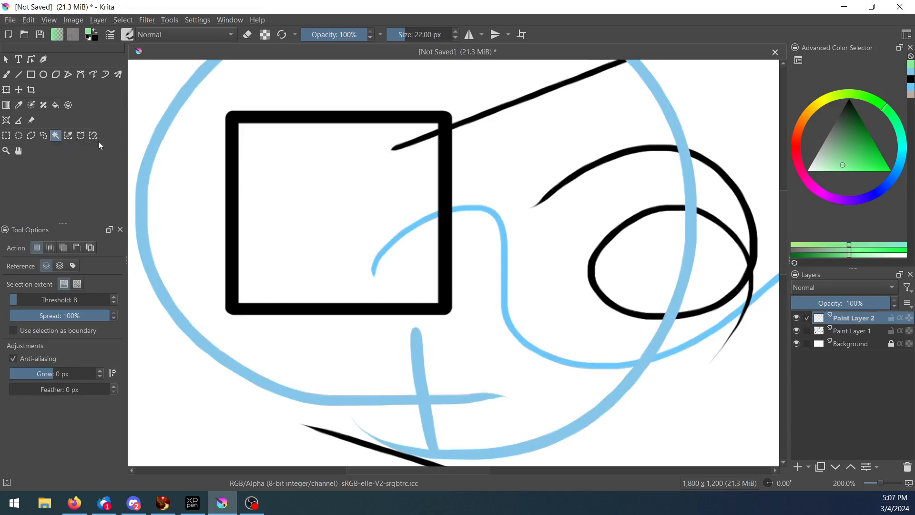
View the Similar Color Selection options, then try the Zoom tool's Zoom In and Zoom Out modes on the drawing
left_click(68, 136)
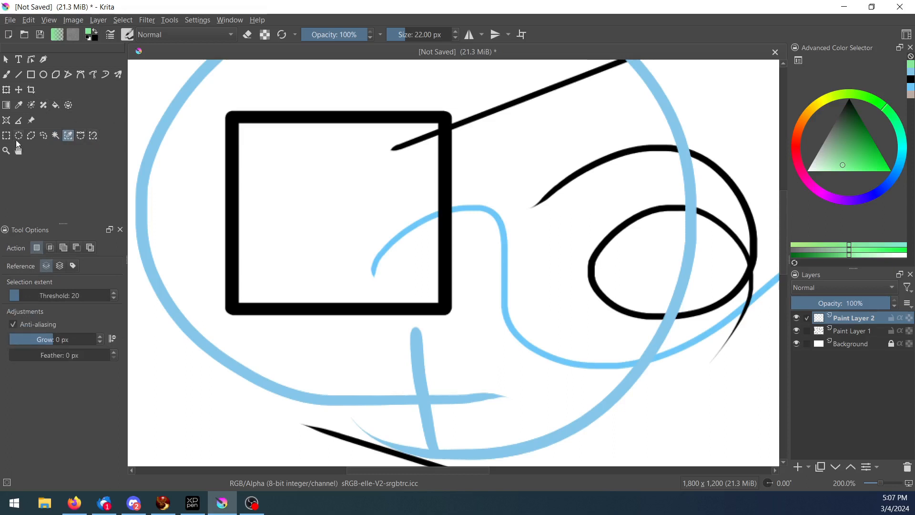
left_click(6, 151)
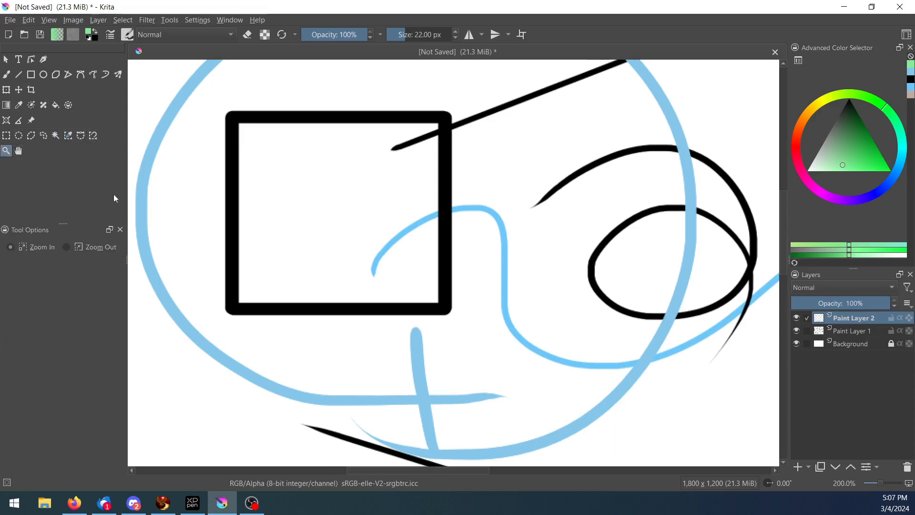
left_click(427, 252)
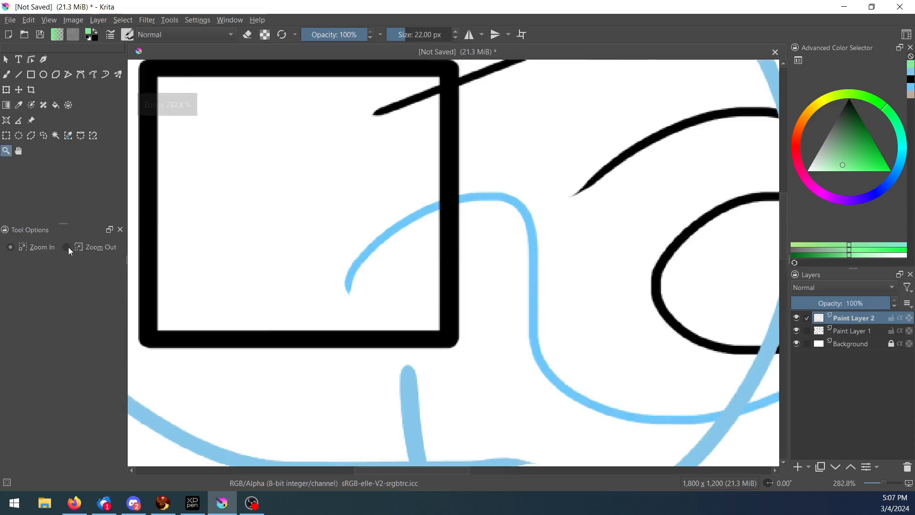
left_click(67, 246)
left_click(431, 254)
left_click(431, 253)
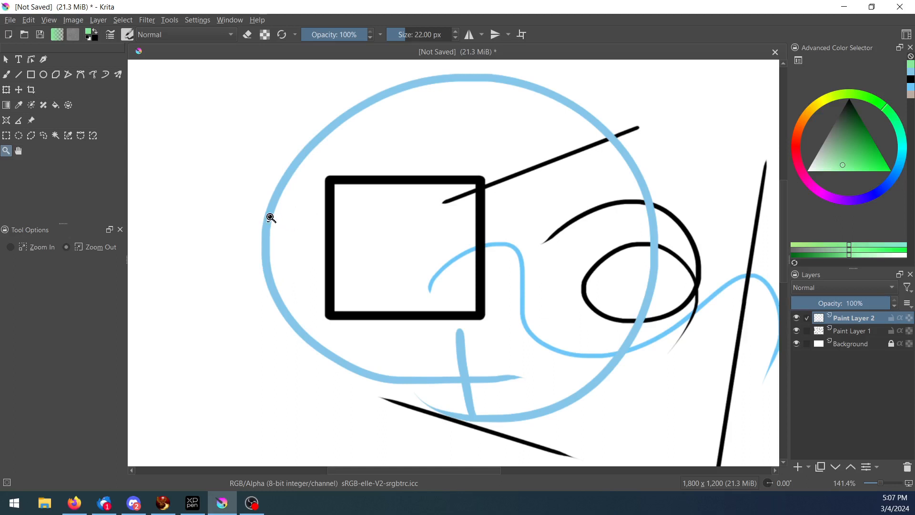
Move the canvas view with the Pan tool, then switch to the Freehand Brush and pan the canvas again
left_click(18, 151)
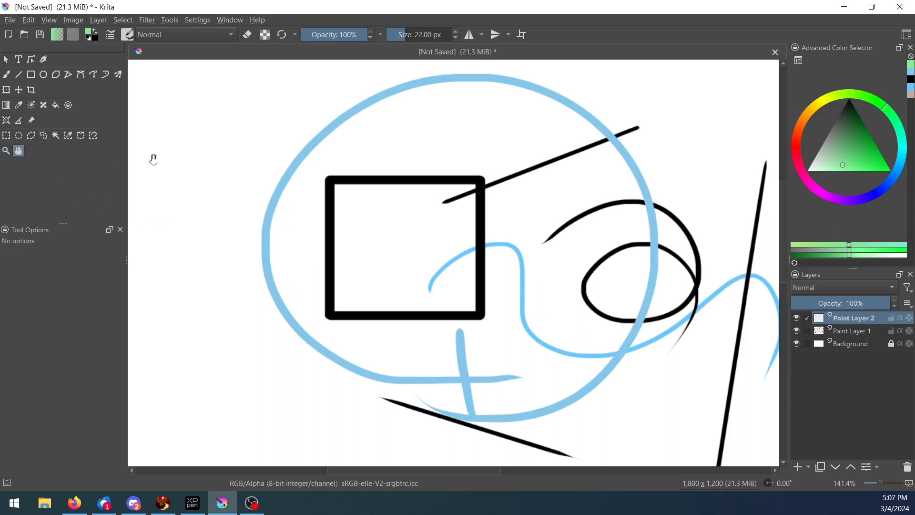
mouse_move(590, 235)
left_mouse_down()
mouse_move(317, 229)
mouse_move(535, 147)
mouse_move(445, 329)
mouse_move(547, 245)
mouse_move(474, 274)
left_mouse_up()
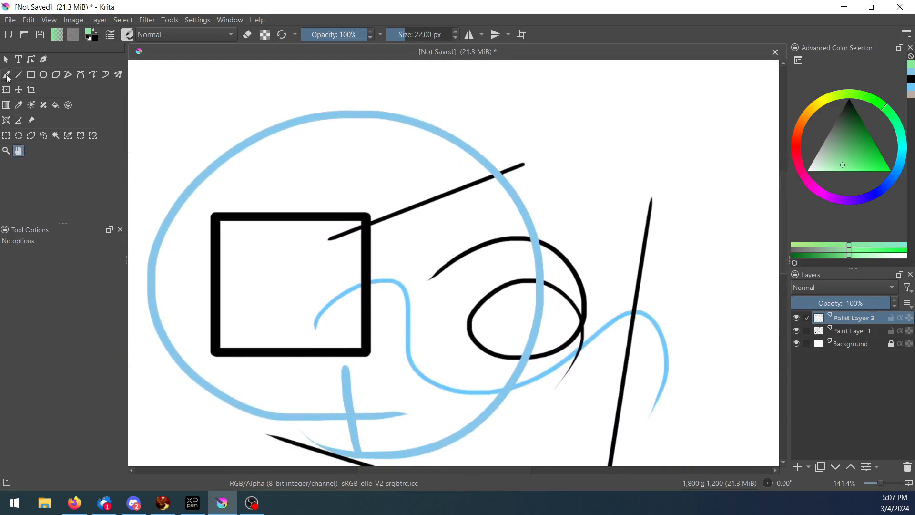
left_click(7, 76)
mouse_move(385, 254)
left_mouse_down()
mouse_move(406, 254)
mouse_move(559, 149)
mouse_move(424, 278)
mouse_move(518, 161)
mouse_move(405, 298)
mouse_move(474, 198)
left_mouse_up()
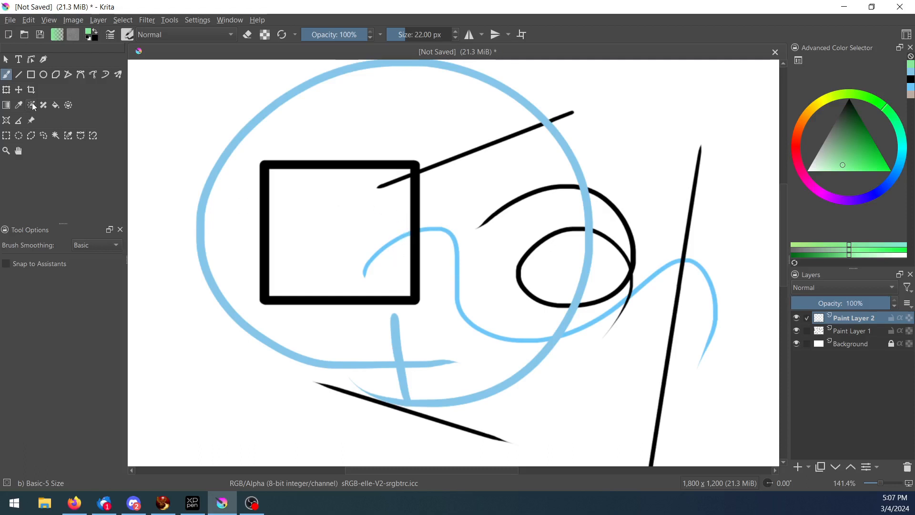
Select the light blue loop's stroke with the Contiguous Selection tool and grow the selection by 3 px
left_click(55, 136)
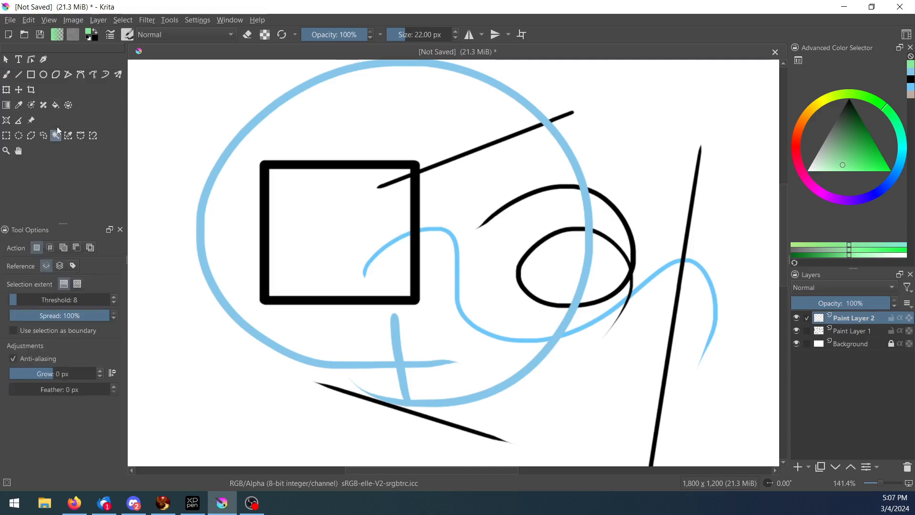
left_click(346, 166)
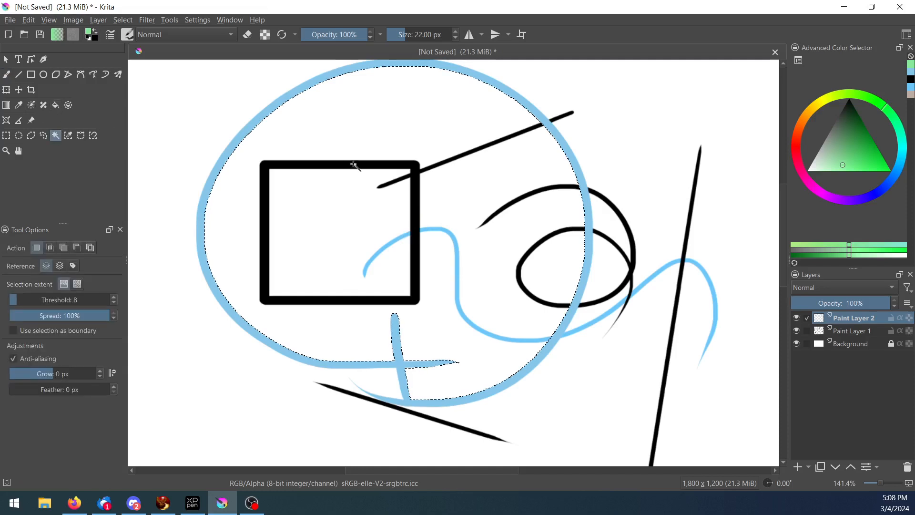
left_click(291, 89)
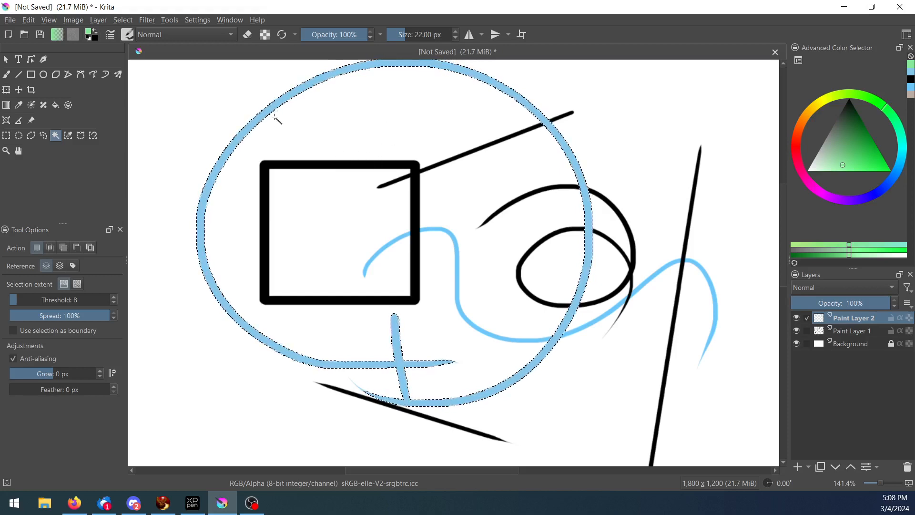
left_click(122, 20)
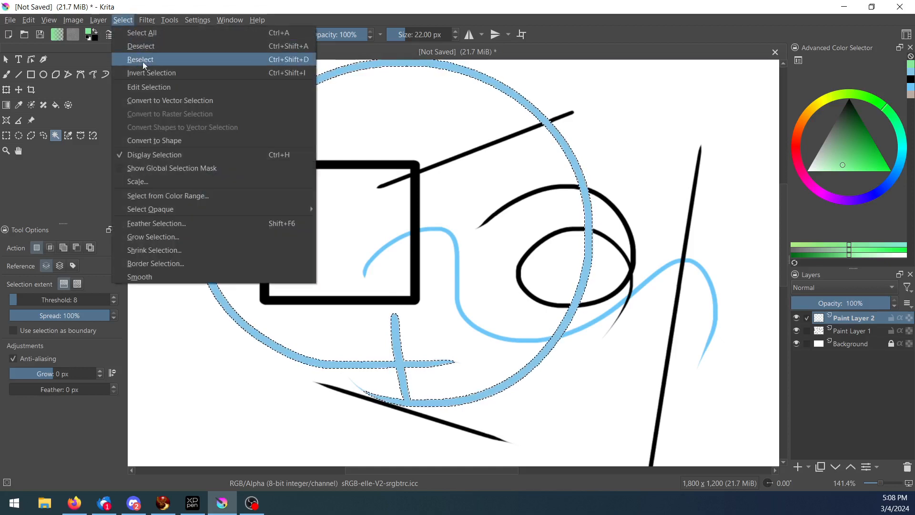
left_click(166, 237)
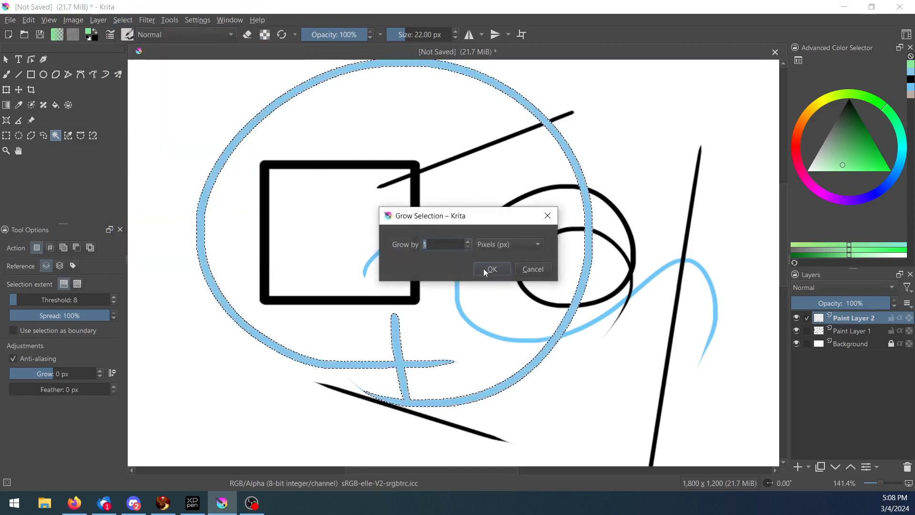
type("3")
left_click(496, 269)
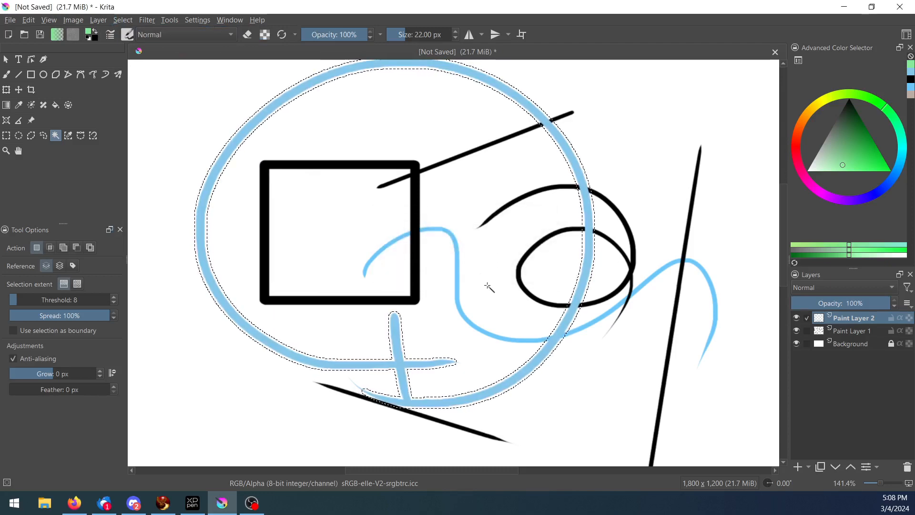
Try deleting the selected light blue loop, restore it, and cut the selection to a new layer
key("Delete")
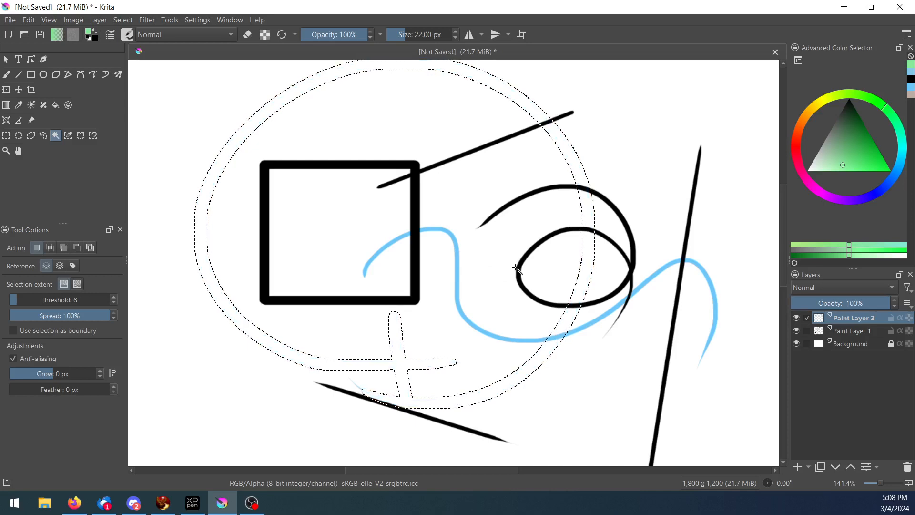
key("shift+BackSpace")
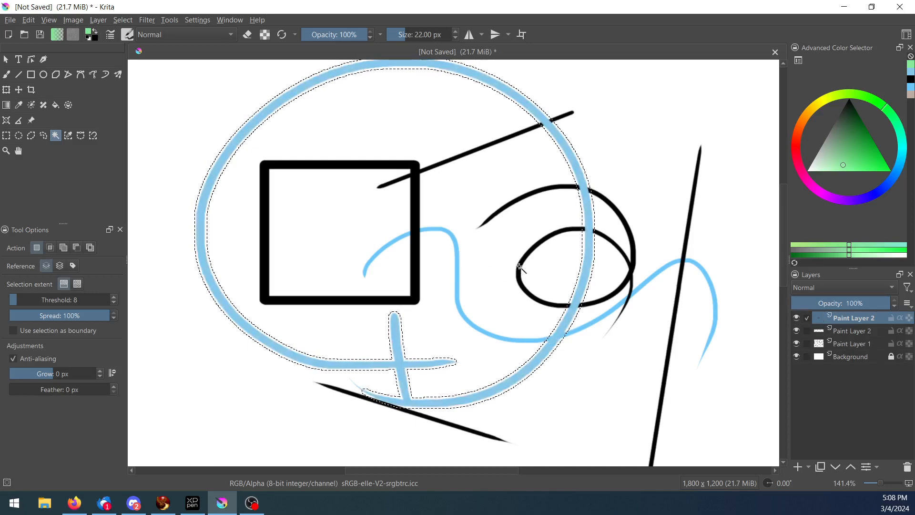
mouse_move(854, 316)
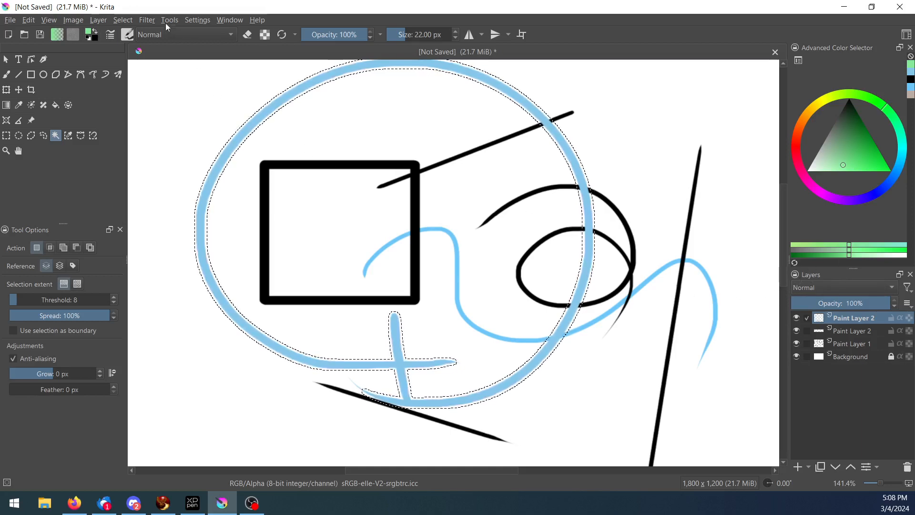
Look through the available selection commands and clear the selection around the light blue loop
left_click(147, 20)
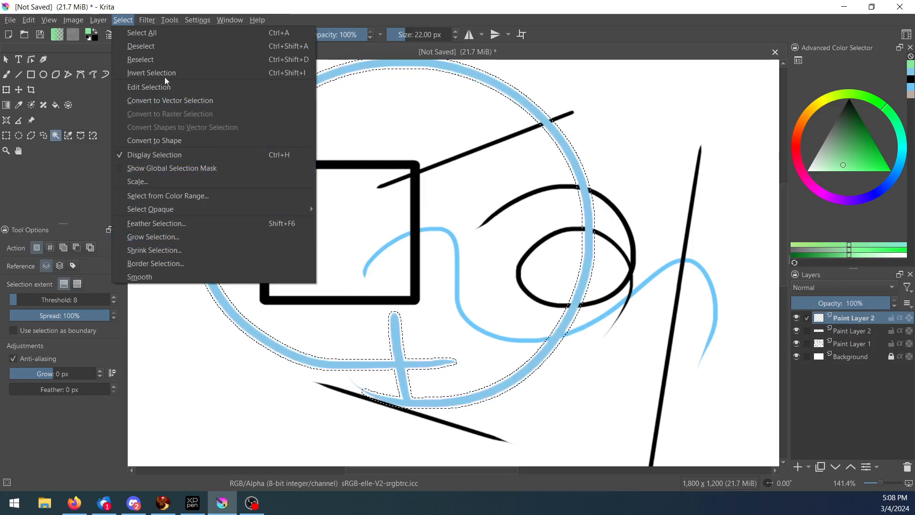
left_click(123, 22)
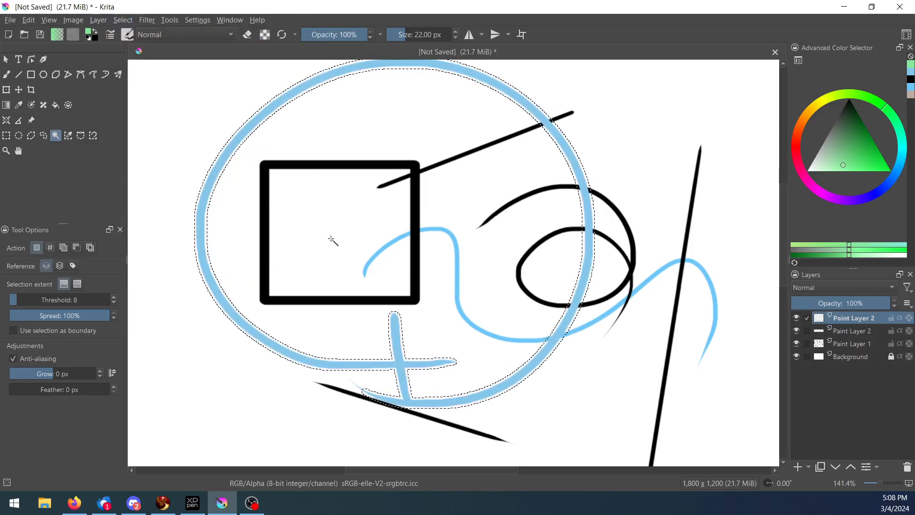
key("ctrl+shift+a")
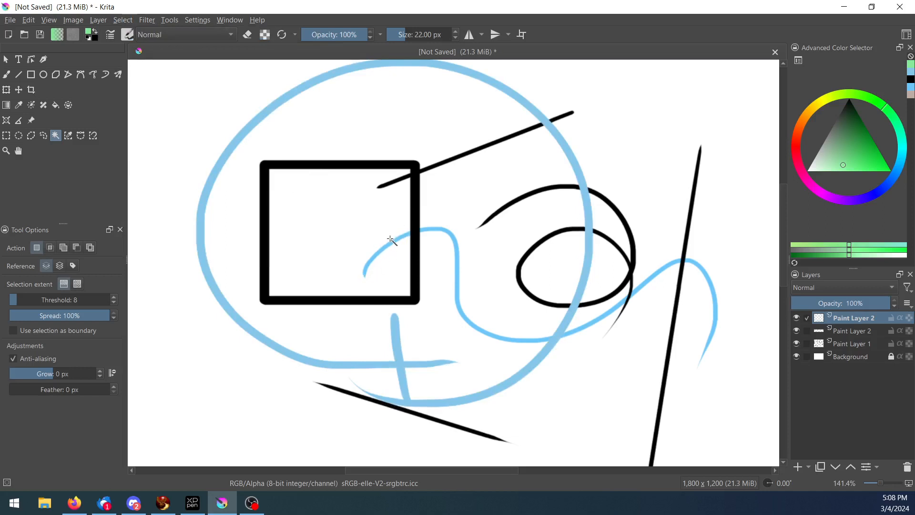
Try a Gaussian Blur on the light blue loop's layer, adjust its horizontal radius, and cancel the filter
left_click(148, 20)
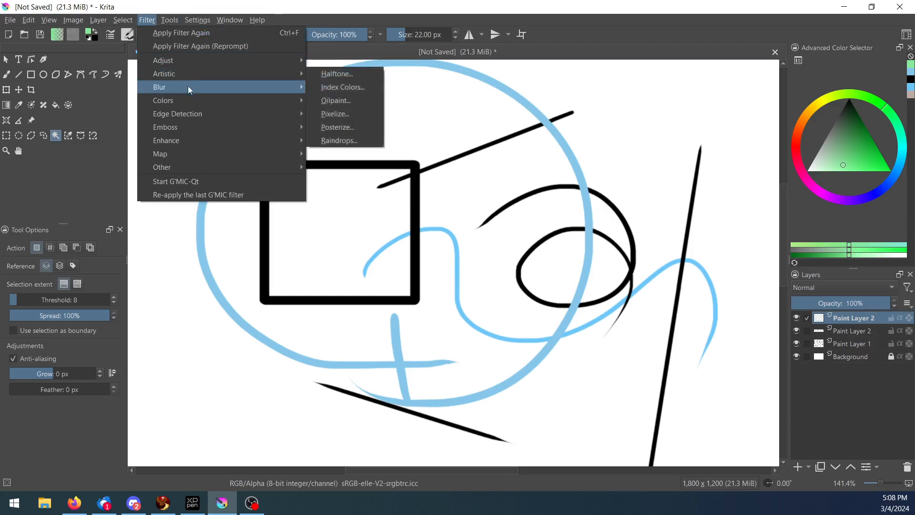
mouse_move(216, 90)
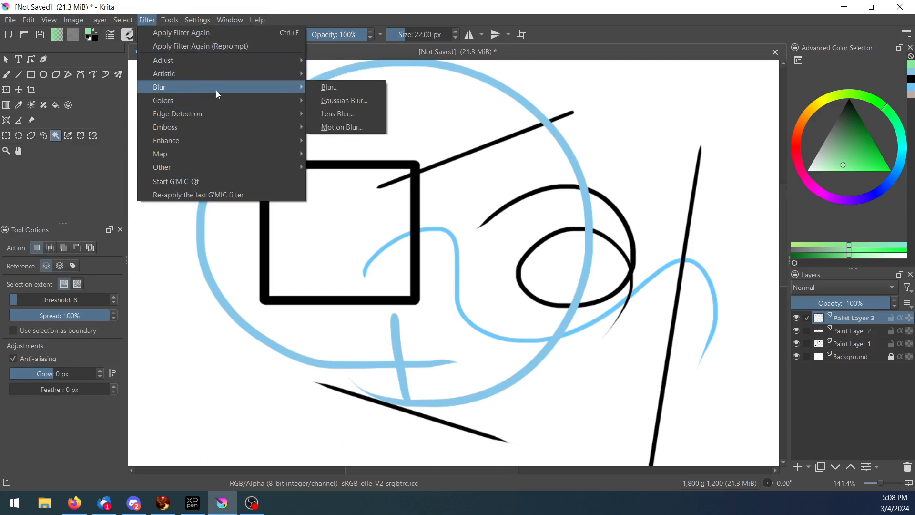
left_click(350, 99)
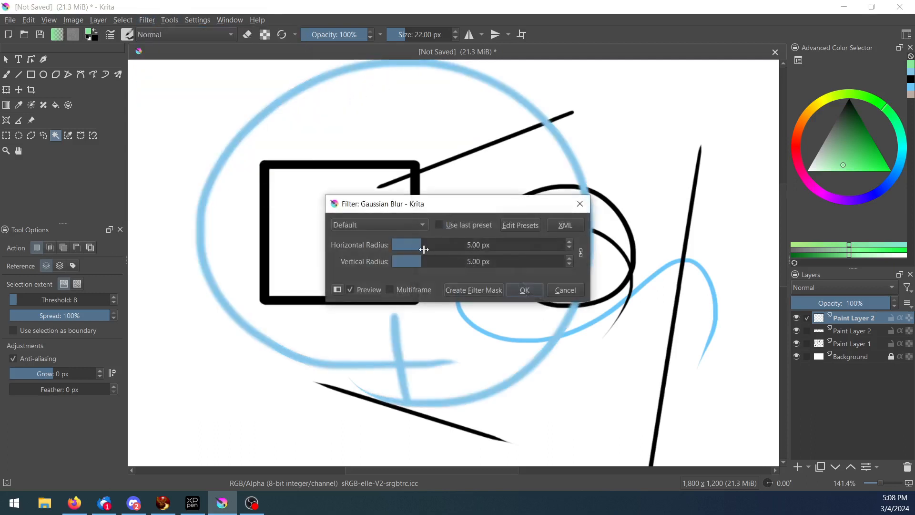
mouse_move(425, 245)
left_mouse_down()
mouse_move(445, 245)
mouse_move(418, 245)
left_mouse_up()
left_click(560, 291)
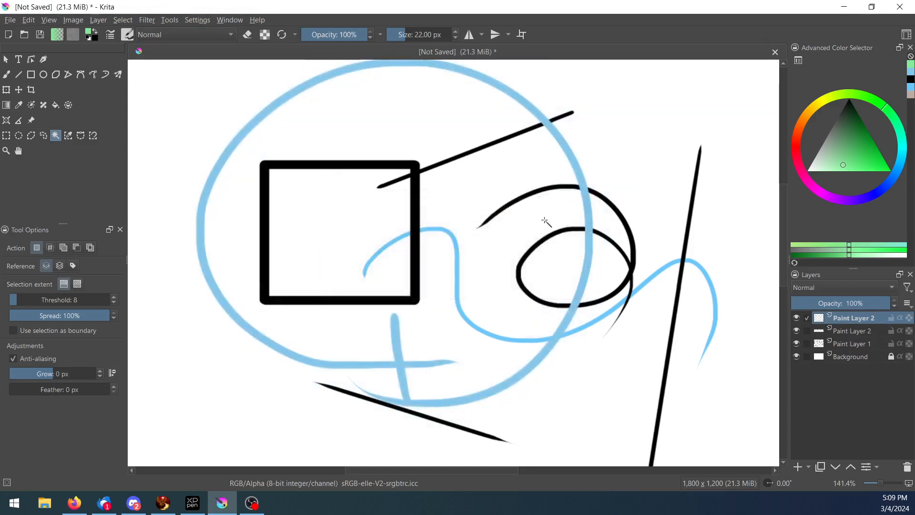
Try an HSV adjustment on the light blue loop with hue -98, saturation -1 and lightness -10, and cancel it
left_click(147, 20)
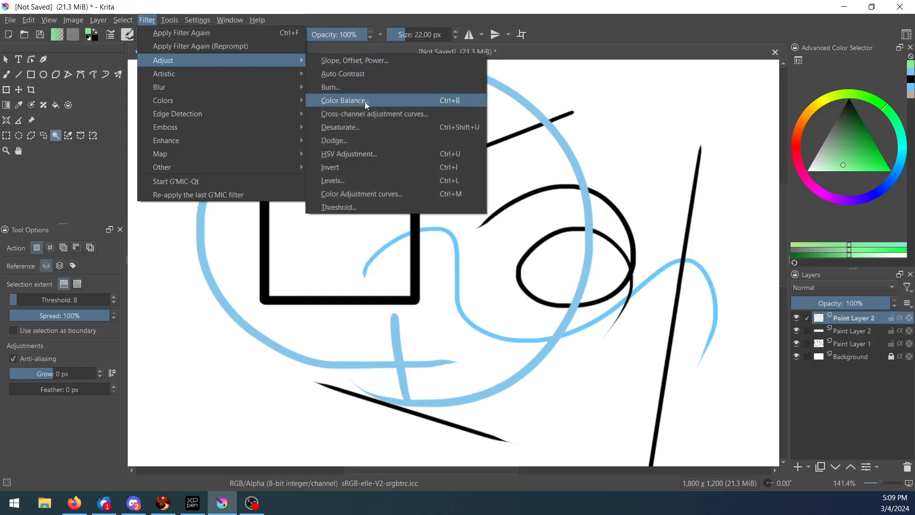
left_click(447, 152)
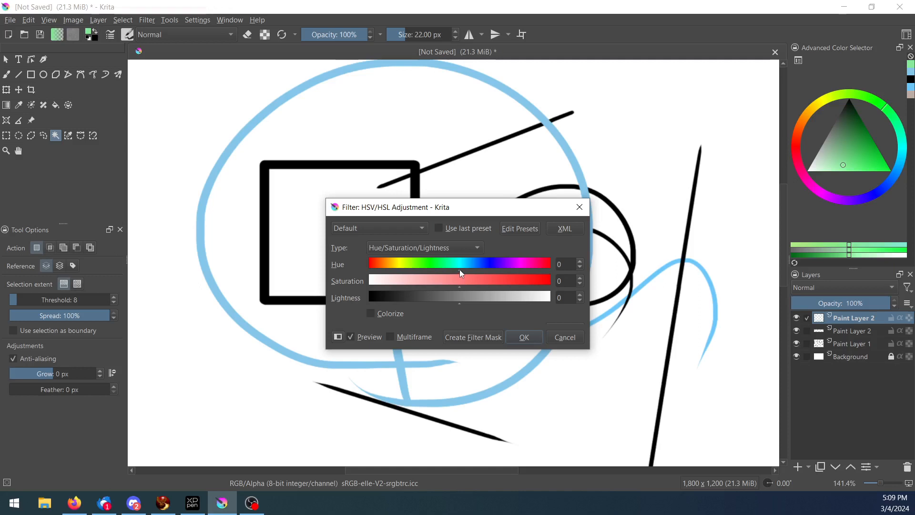
mouse_move(460, 269)
left_mouse_down()
mouse_move(527, 268)
mouse_move(412, 274)
left_mouse_up()
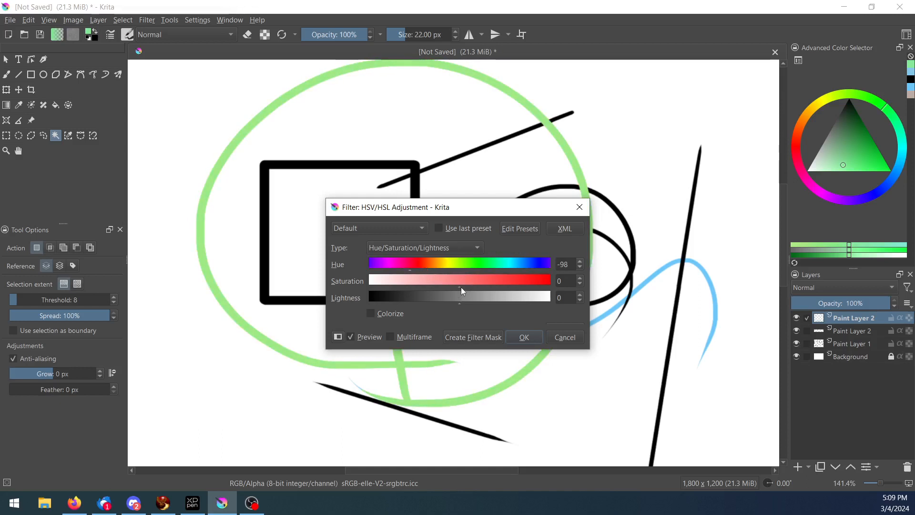
mouse_move(460, 287)
left_mouse_down()
mouse_move(542, 288)
mouse_move(486, 285)
mouse_move(453, 304)
mouse_move(421, 305)
mouse_move(553, 302)
mouse_move(341, 317)
mouse_move(450, 307)
mouse_move(453, 290)
left_mouse_up()
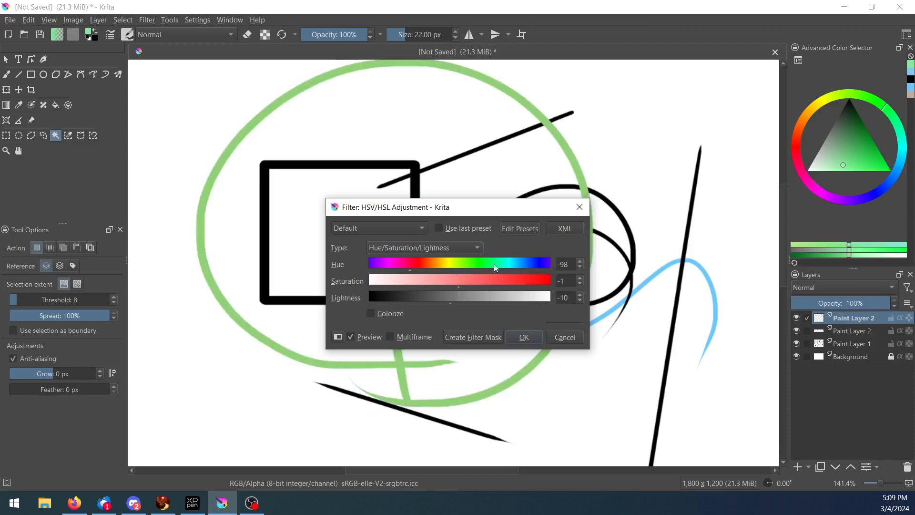
left_click(566, 338)
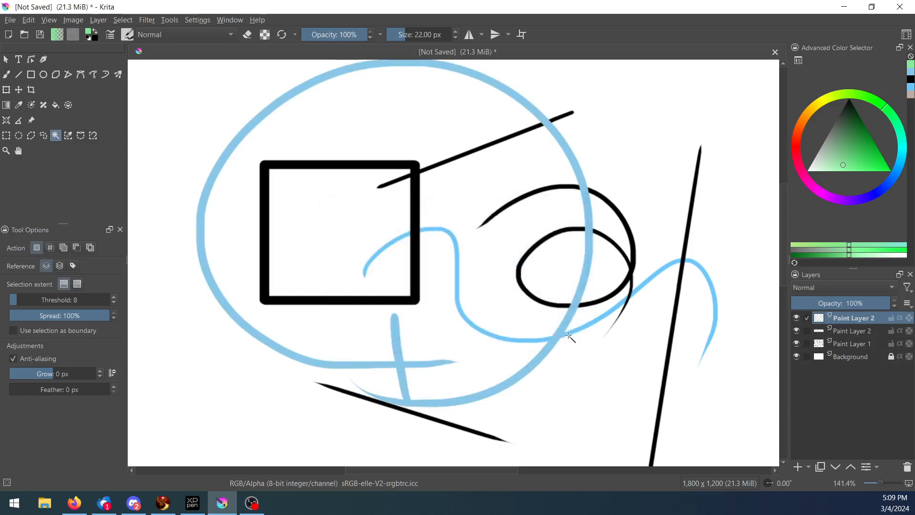
Recolour the light blue loop purple with an HSV adjustment that sets the hue to 60
key("ctrl+u")
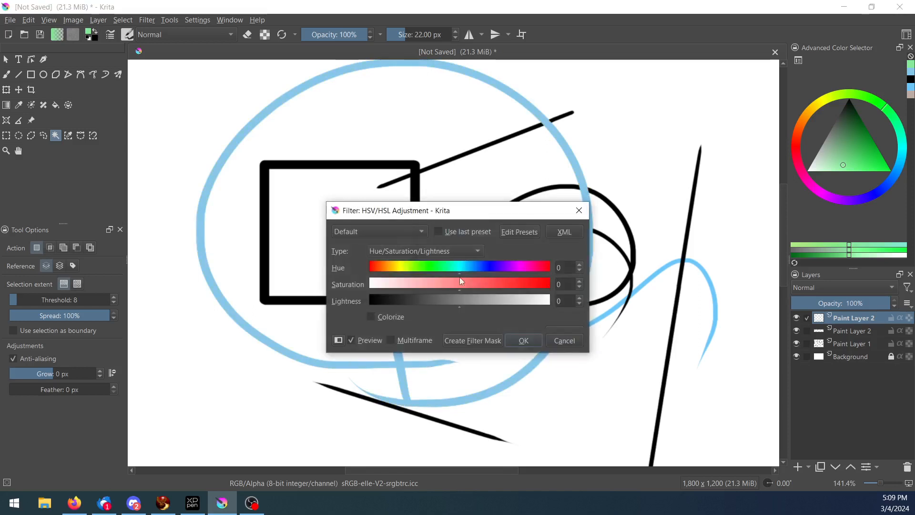
left_click_drag(458, 273, 489, 273)
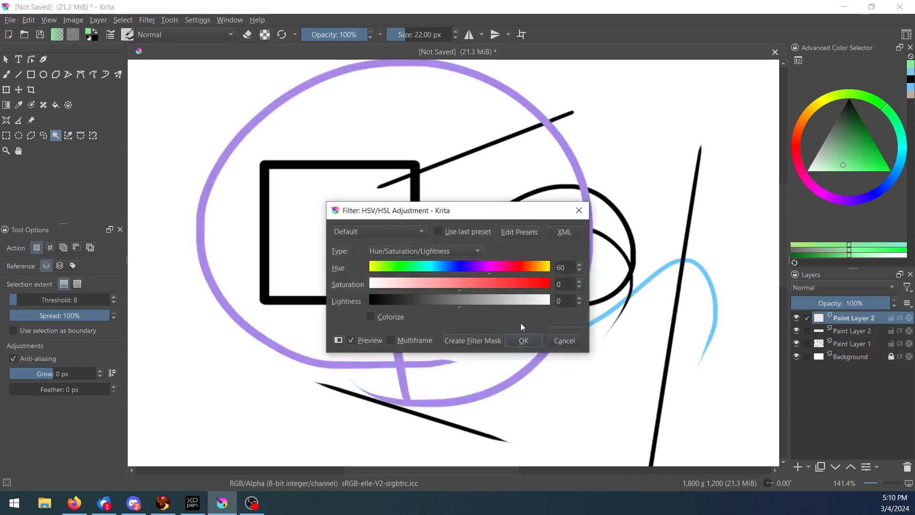
left_click(523, 339)
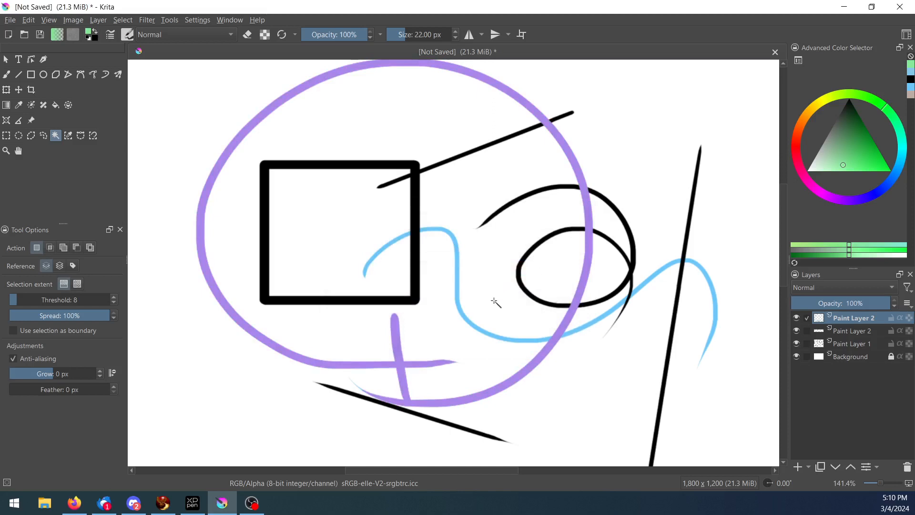
key("ctrl+u")
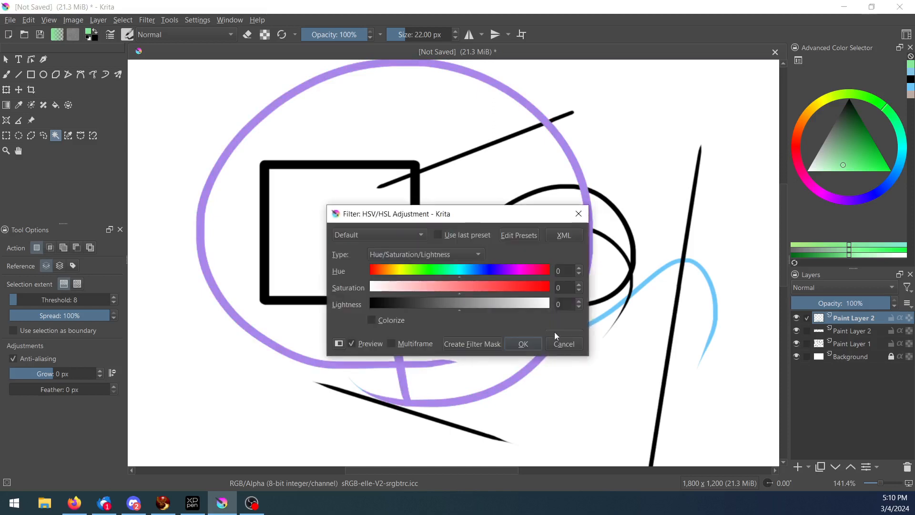
left_click(565, 344)
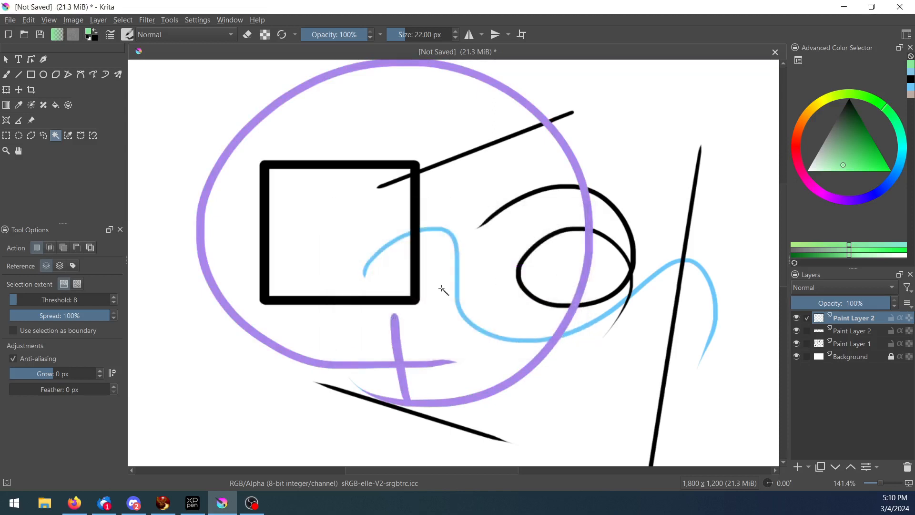
Apply the Oilpaint filter to the purple loop's layer with brush size 1 and smooth 30
left_click(147, 20)
mouse_move(170, 20)
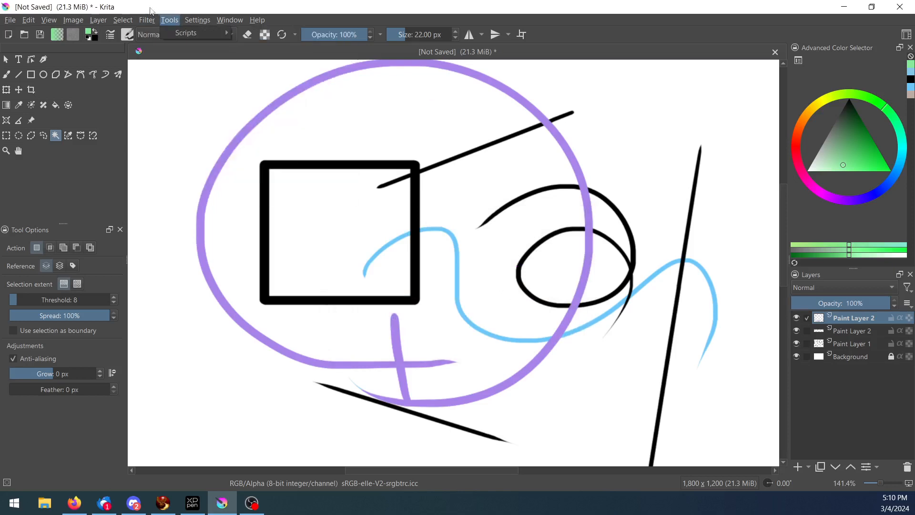
mouse_move(193, 61)
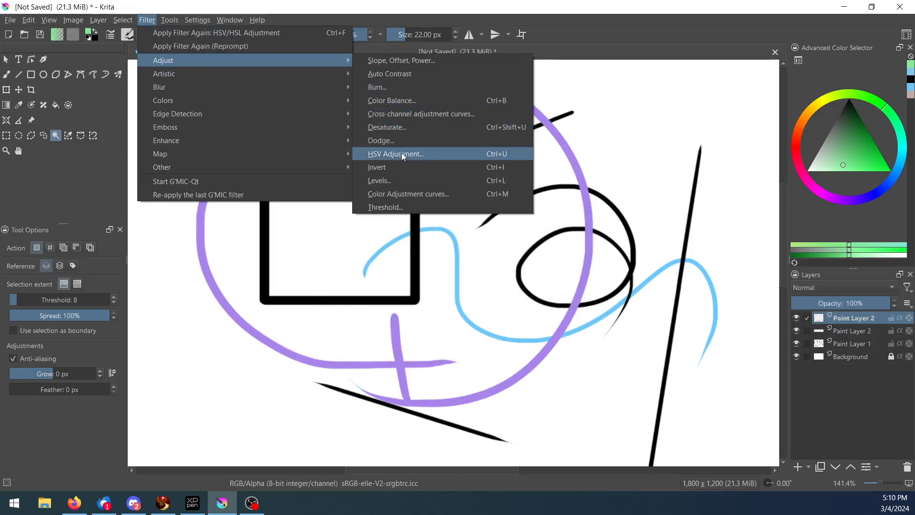
mouse_move(277, 72)
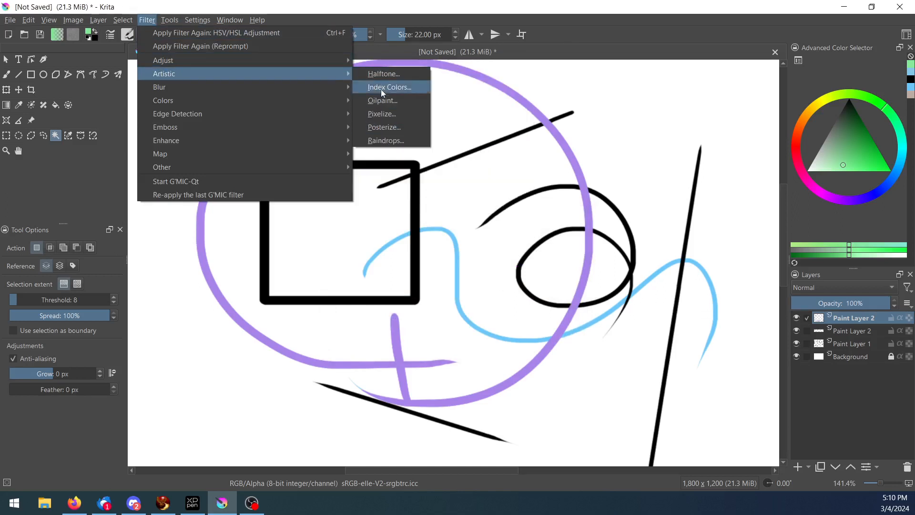
left_click(387, 101)
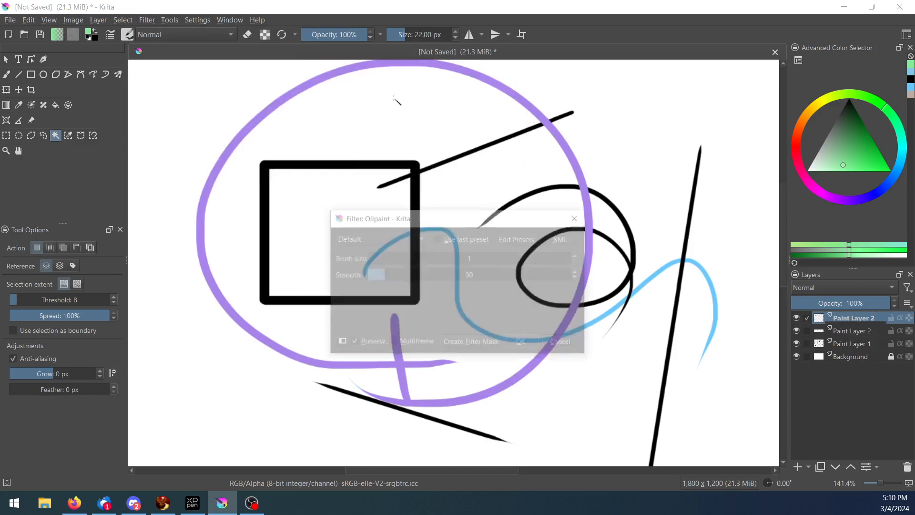
left_click(523, 344)
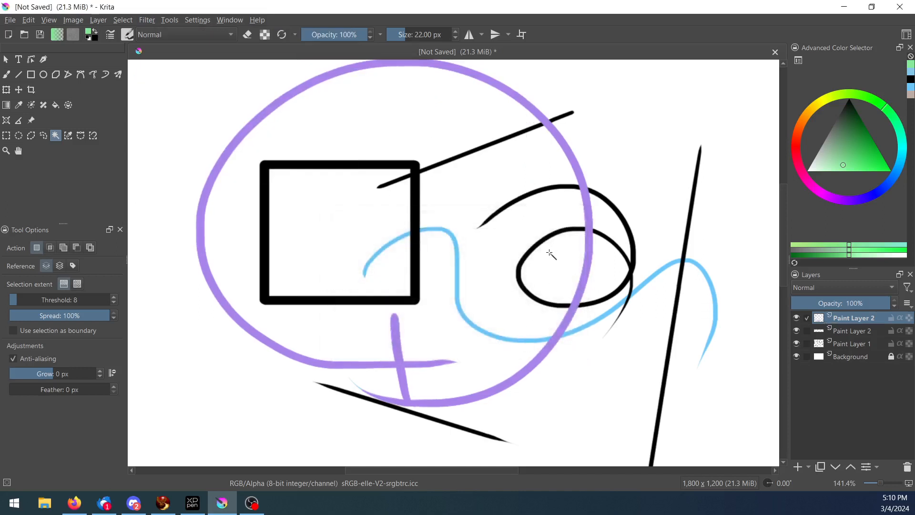
left_click(197, 19)
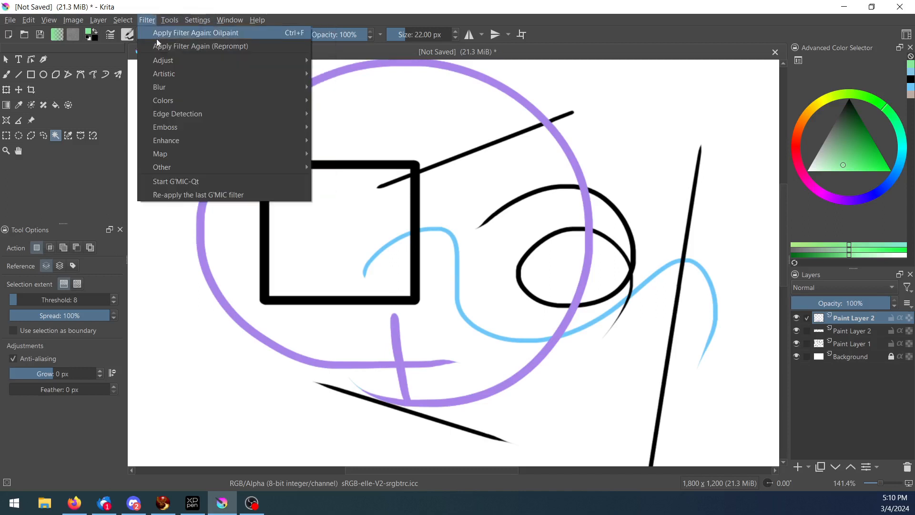
mouse_move(187, 153)
left_click(147, 19)
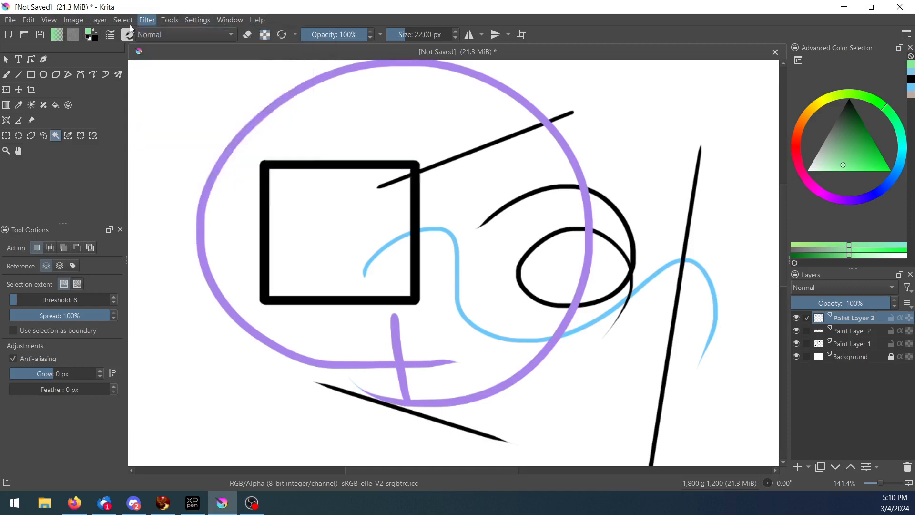
left_click(125, 21)
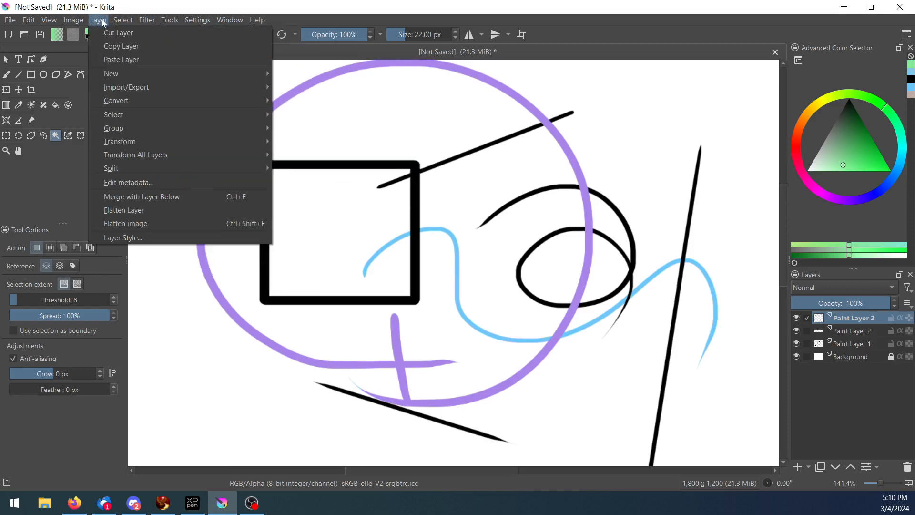
left_click(106, 23)
left_click(105, 21)
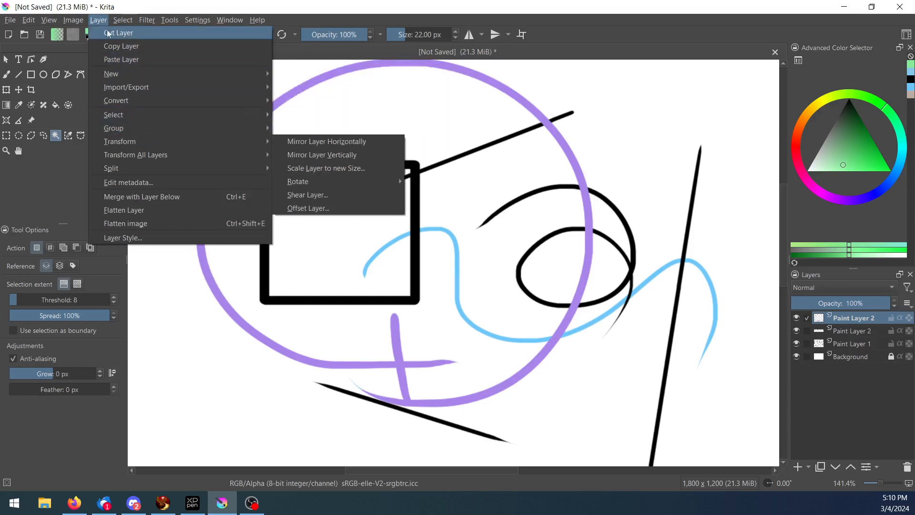
Draw a large bright green loop with the Freehand Brush on the lower Paint Layer 2, crossing the black square's edge
mouse_move(125, 22)
left_click(856, 331)
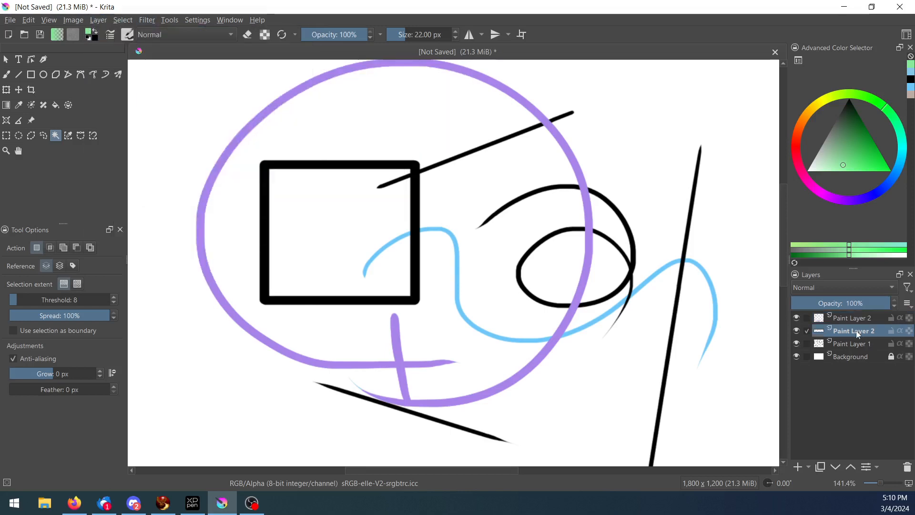
double_click(795, 333)
left_click(795, 332)
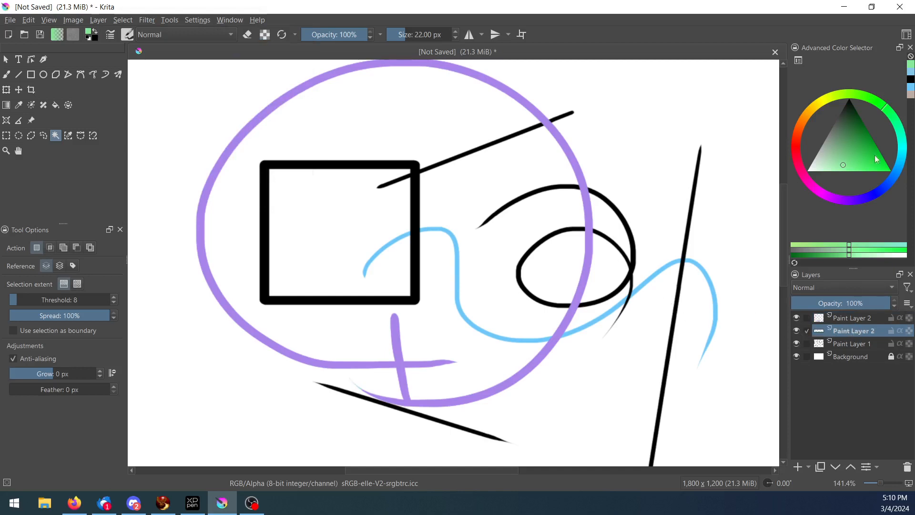
left_click(876, 171)
key("b")
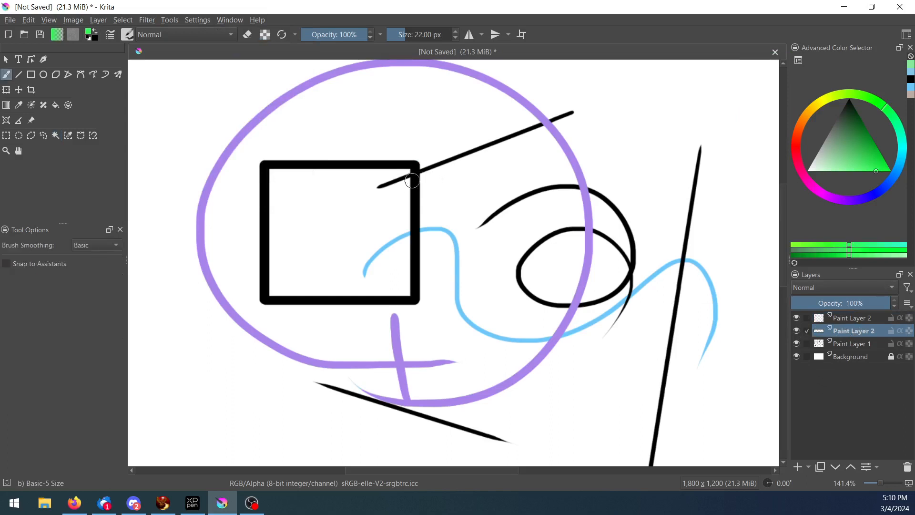
mouse_move(406, 187)
left_mouse_down()
mouse_move(501, 128)
mouse_move(628, 254)
mouse_move(416, 279)
mouse_move(440, 155)
left_mouse_up()
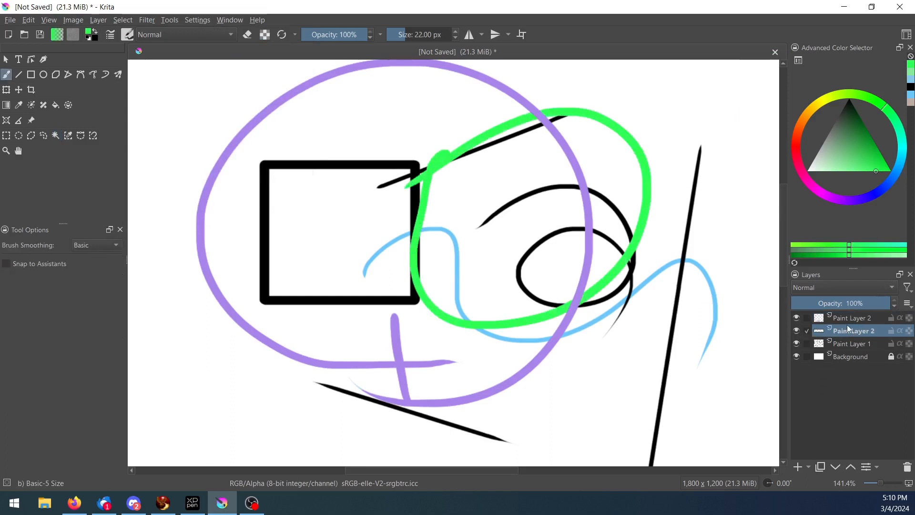
Hide and show the two layers named Paint Layer 2 in turn to check which strokes each one holds
left_click(848, 317)
left_click(797, 318)
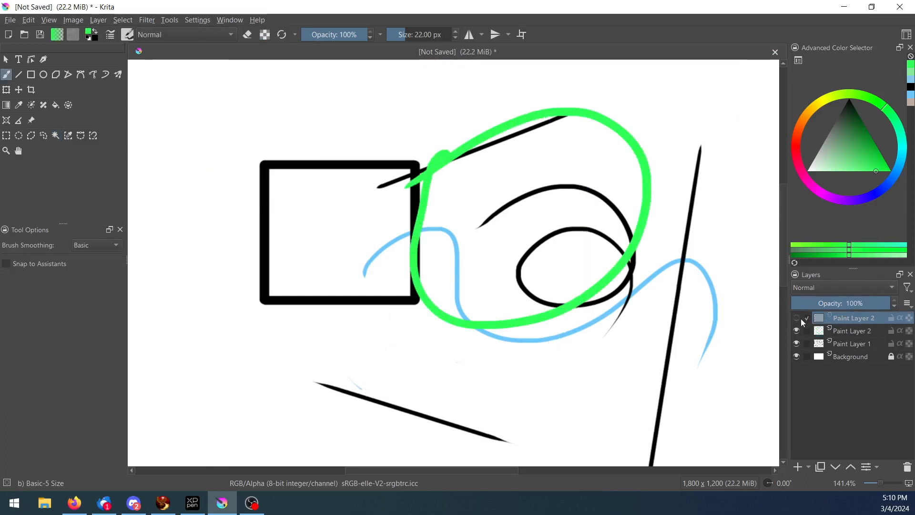
left_click(797, 318)
left_click(797, 330)
left_click(798, 330)
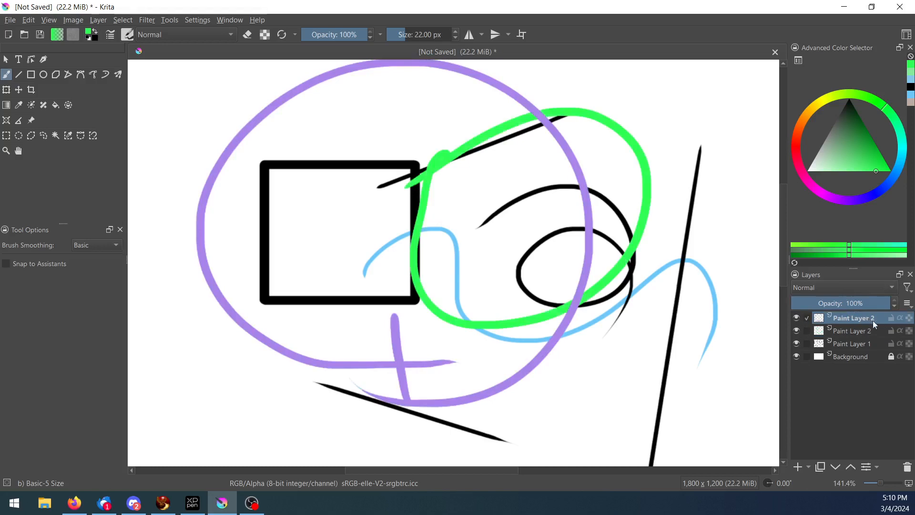
Rename the green loop's layer to 3 and select the purple loop's layer above it
left_click(870, 334)
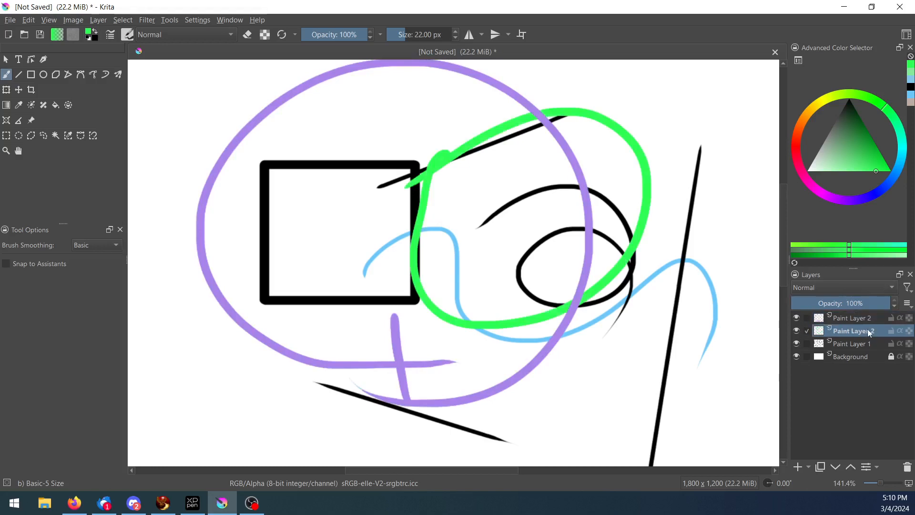
right_click(891, 326)
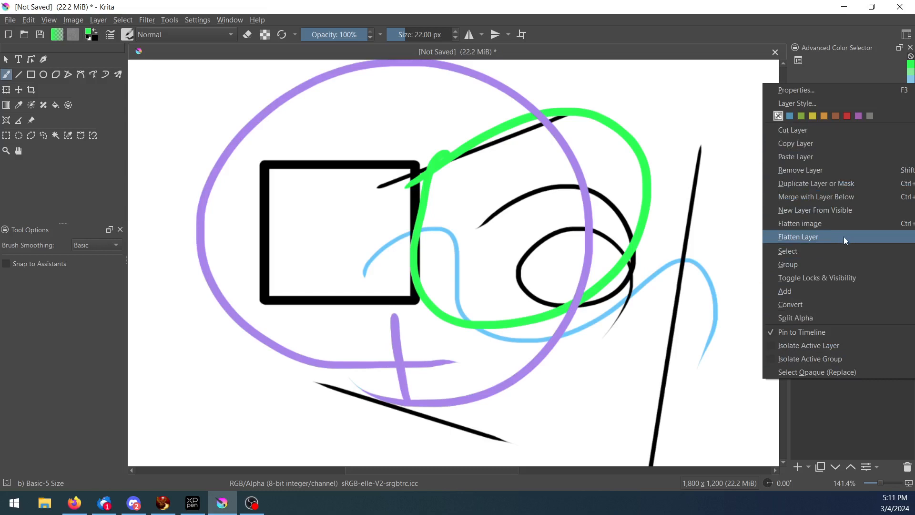
left_click(848, 401)
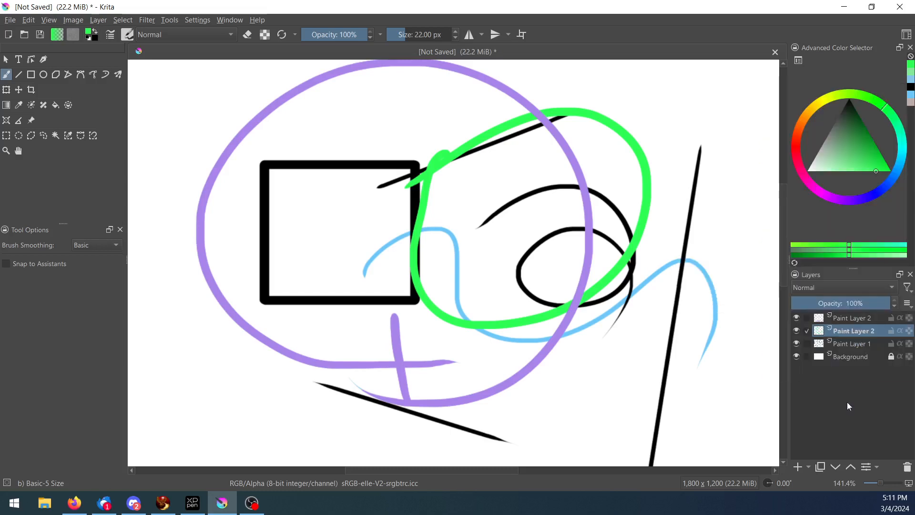
double_click(857, 332)
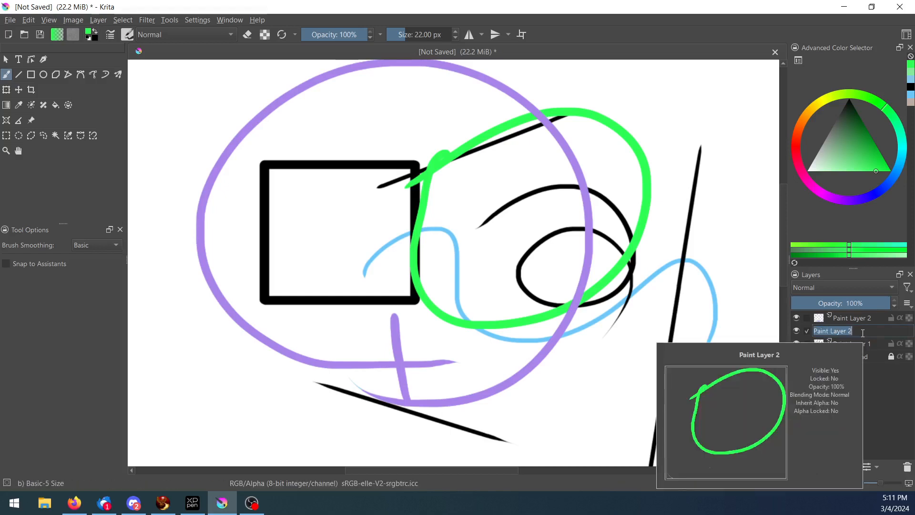
type("3")
key("Return")
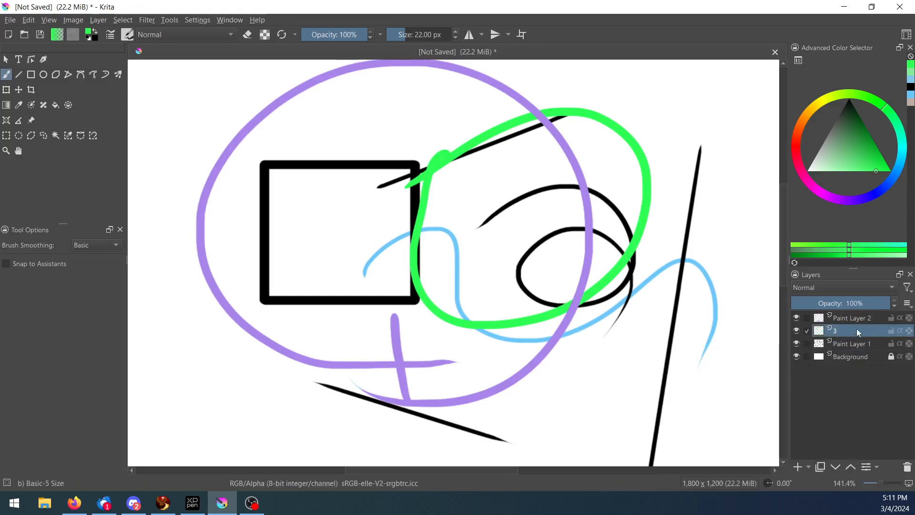
left_click(859, 320)
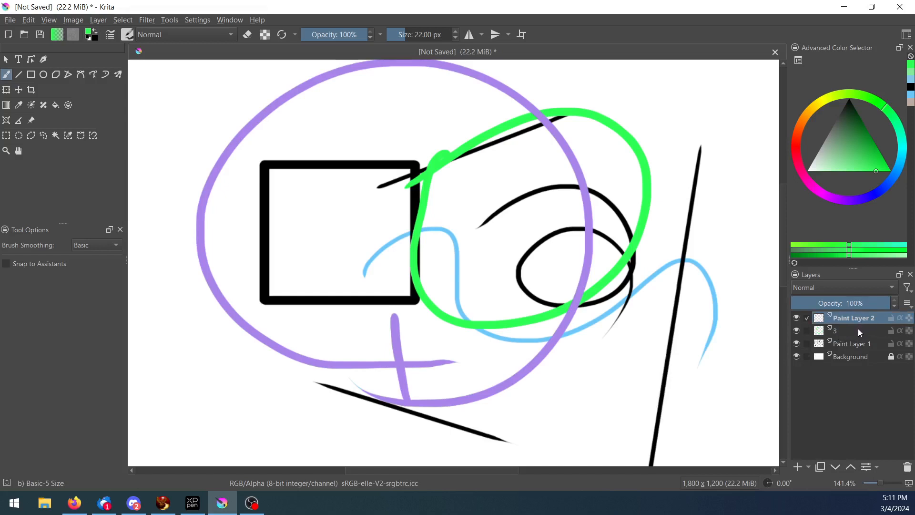
Group Paint Layer 2 and layer 3 with Quick Group, and collapse and expand the new group
left_click(859, 332, "ctrl")
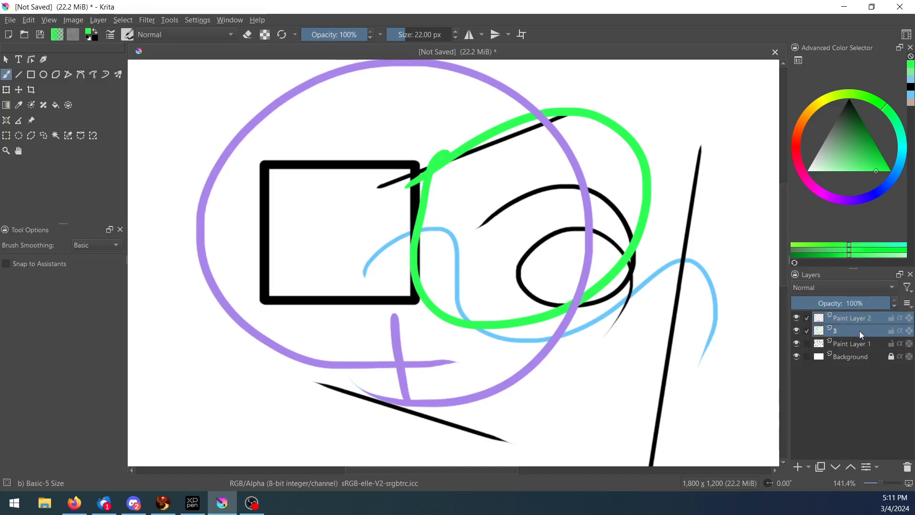
right_click(859, 329)
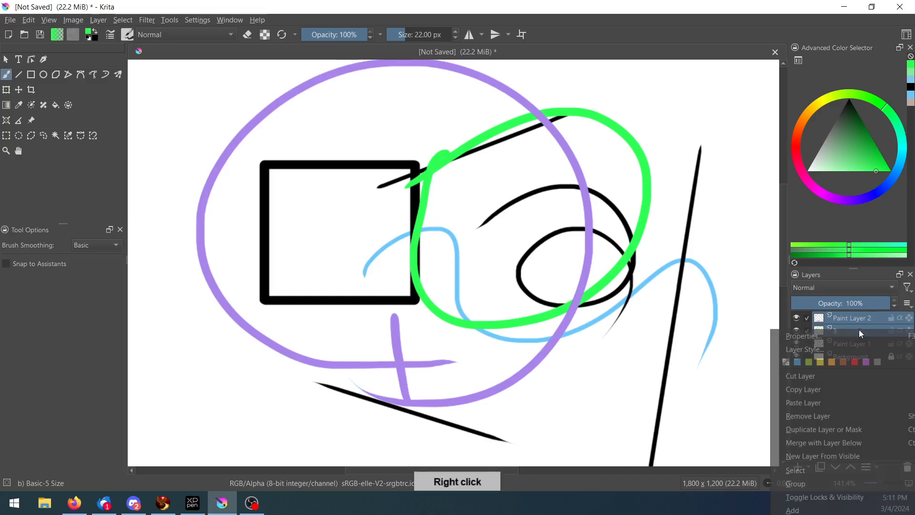
mouse_move(828, 483)
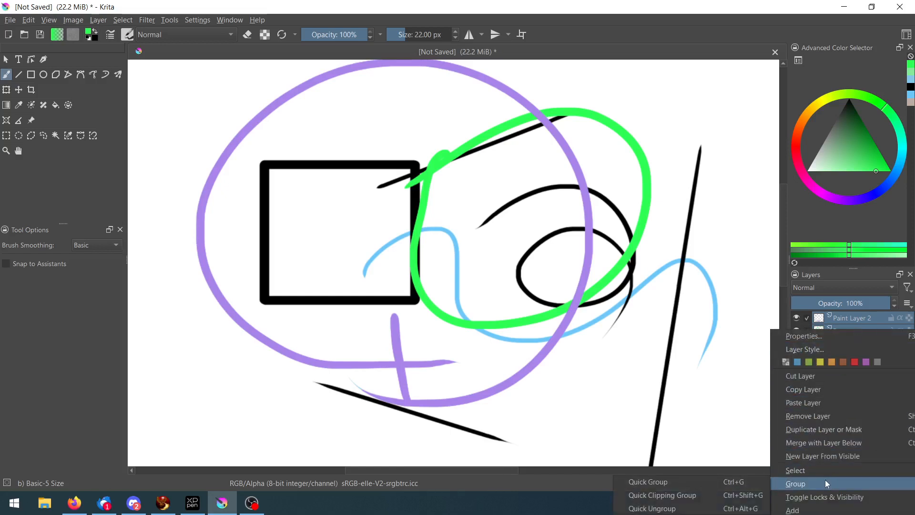
left_click(738, 484)
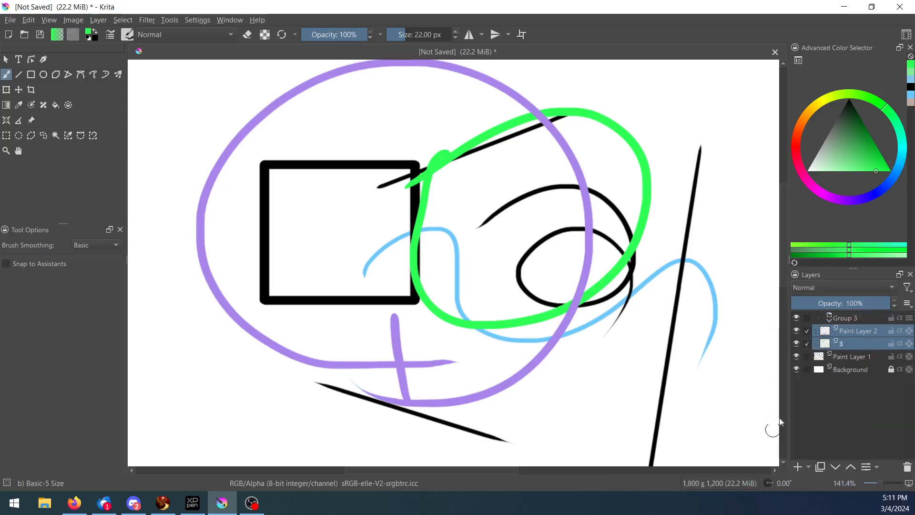
left_click(830, 319)
left_click(831, 318)
left_click(829, 319)
left_click(831, 321)
Try Inherit Alpha on the purple loop's layer inside the group and turn it off again
left_click(859, 343)
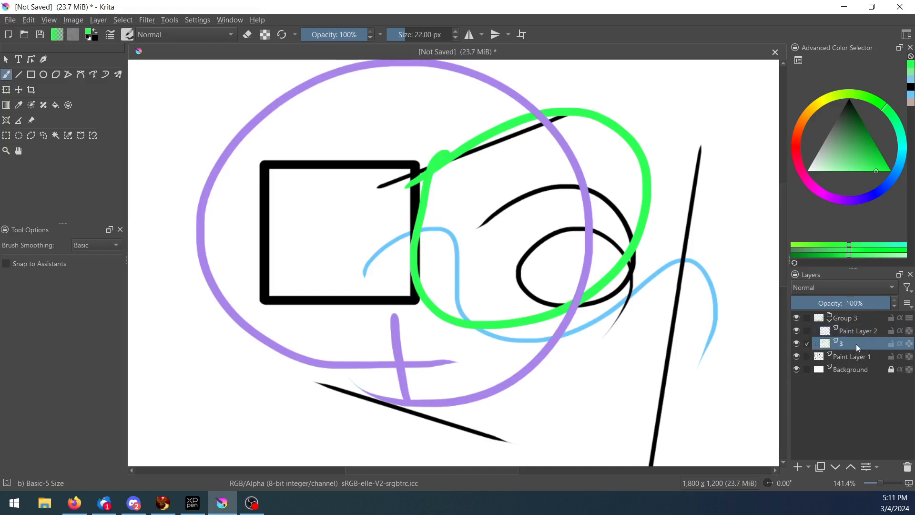
left_click(891, 343)
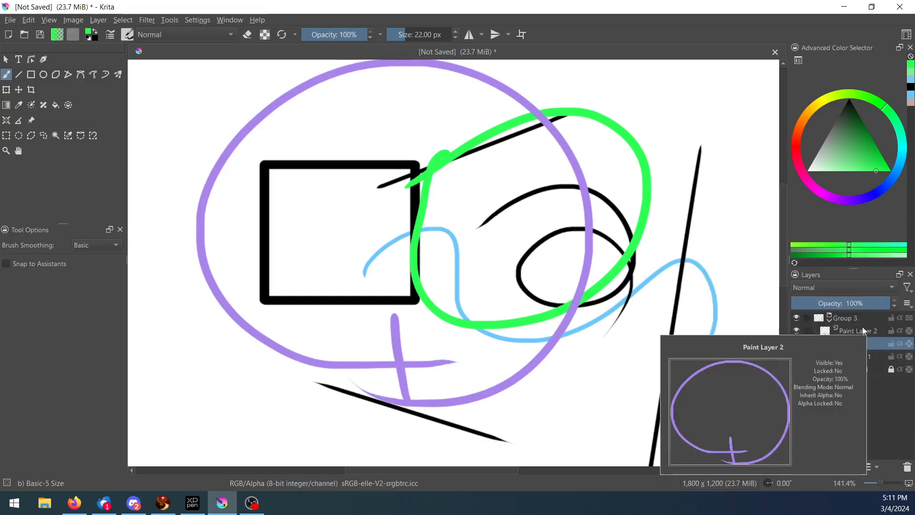
left_click(864, 329)
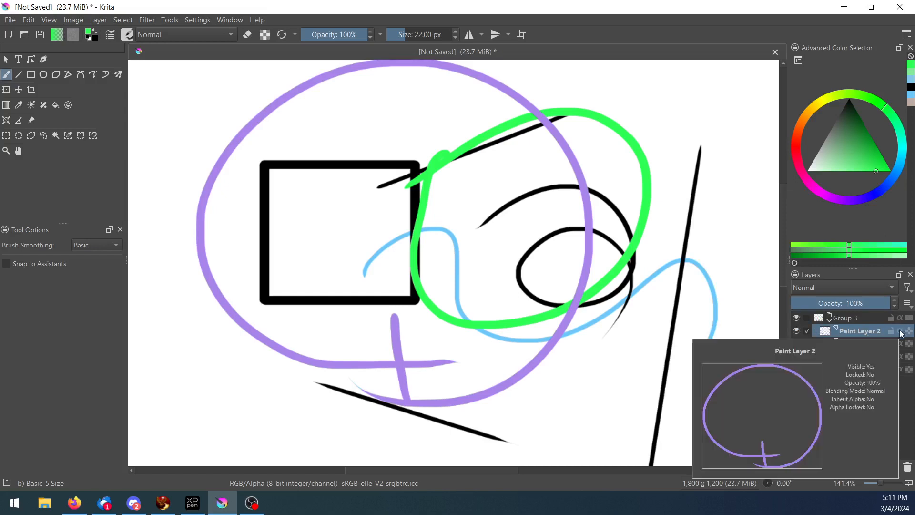
left_click(797, 330)
left_click(798, 330)
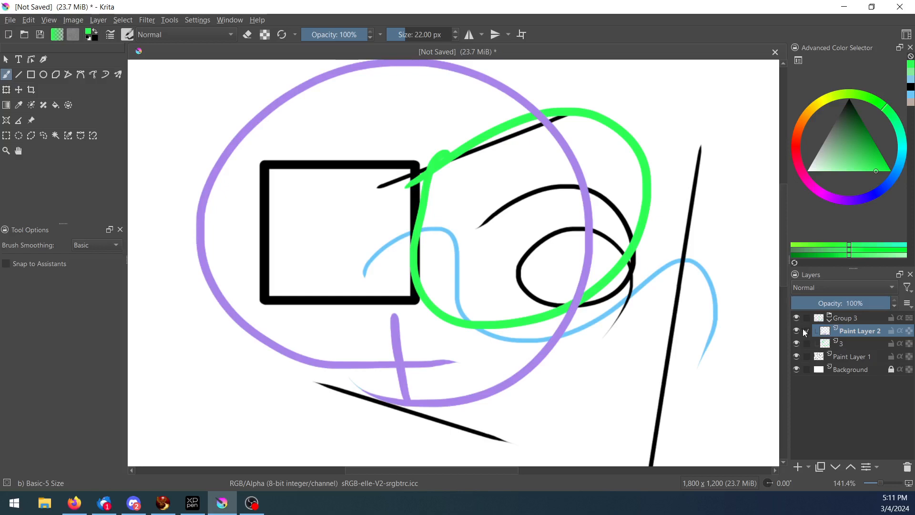
left_click(902, 333)
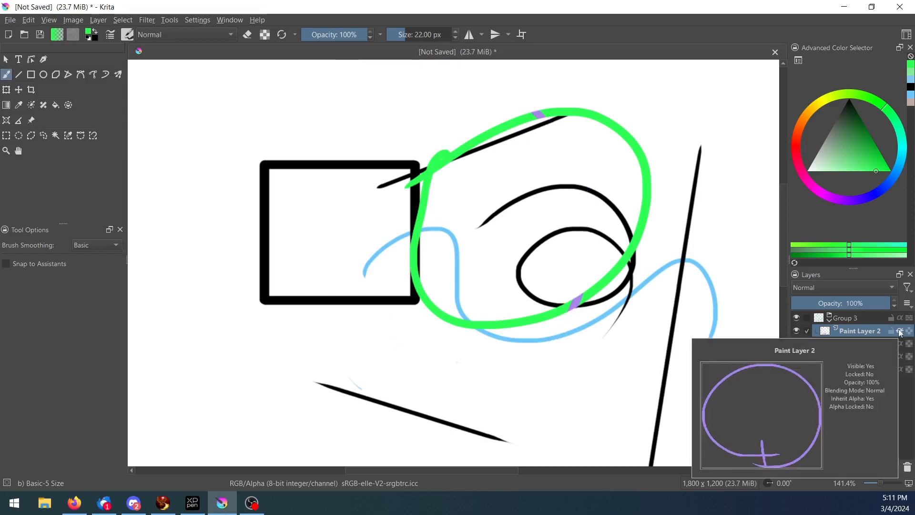
left_click(900, 332)
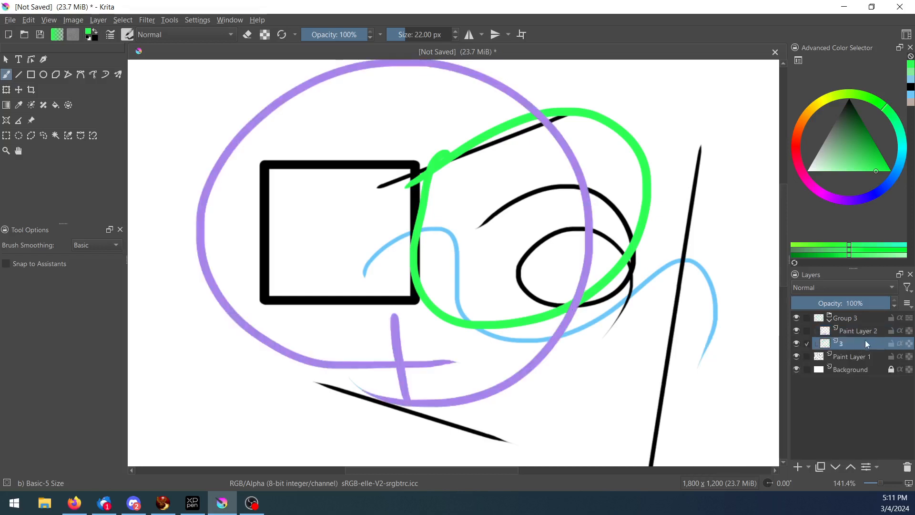
Hide and show layer 3 and toggle Paint Layer 2's Inherit Alpha once more to compare the clipping
left_click(817, 344)
left_click(797, 343)
left_click(797, 343)
left_click(901, 333)
left_click(902, 333)
Lock the alpha of layer 3, try a cyan brush stroke across the green loop, and undo it
mouse_move(911, 347)
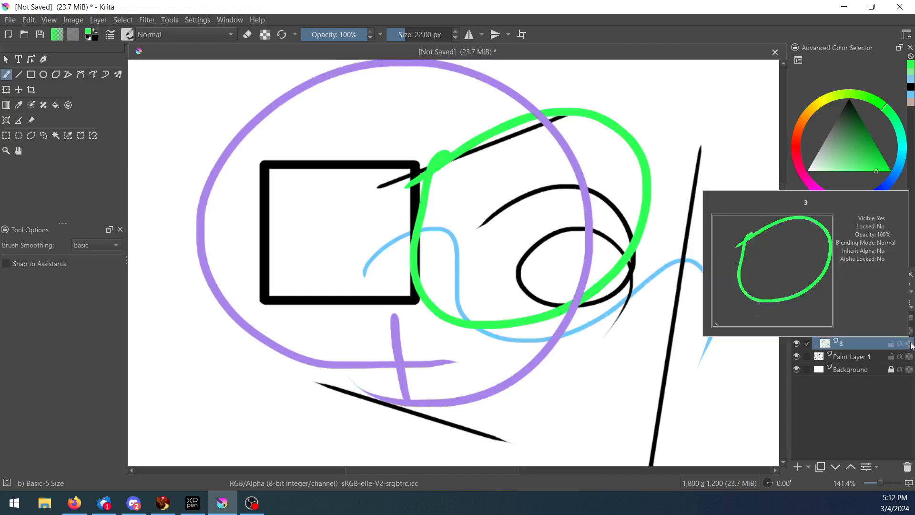
left_click(909, 345)
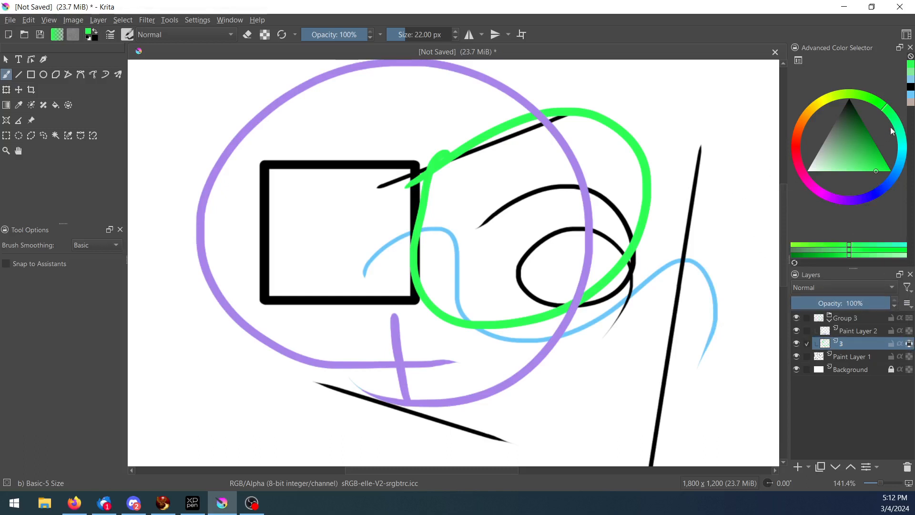
left_click_drag(890, 128, 902, 148)
mouse_move(615, 187)
left_mouse_down()
mouse_move(617, 285)
mouse_move(531, 329)
mouse_move(517, 208)
mouse_move(614, 87)
mouse_move(450, 179)
mouse_move(636, 198)
mouse_move(633, 119)
mouse_move(456, 171)
mouse_move(416, 285)
left_mouse_up()
key("ctrl+z")
Try red brush strokes over the alpha-locked green loop, undo them, and unlock the layer's alpha
left_click(795, 150)
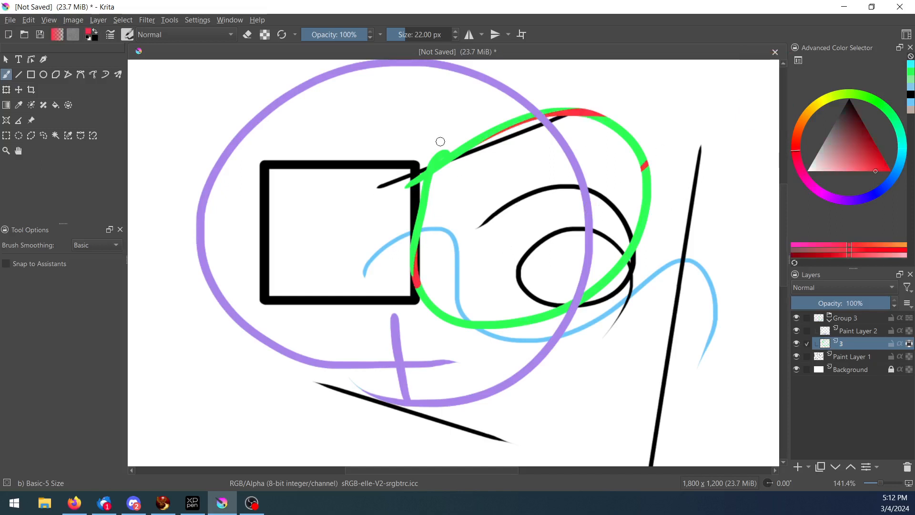
mouse_move(440, 141)
left_mouse_down()
mouse_move(624, 302)
mouse_move(560, 312)
mouse_move(471, 360)
mouse_move(421, 200)
mouse_move(442, 159)
mouse_move(472, 132)
mouse_move(511, 125)
left_mouse_up()
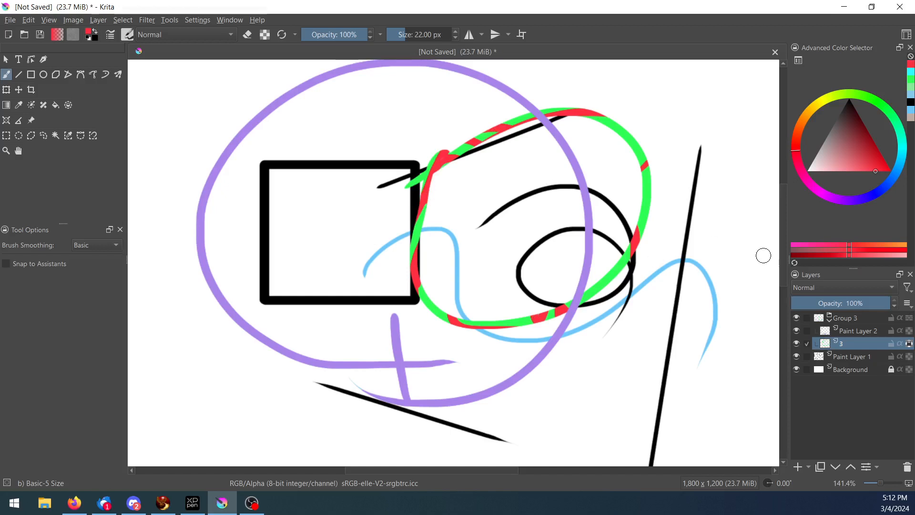
key("ctrl+z")
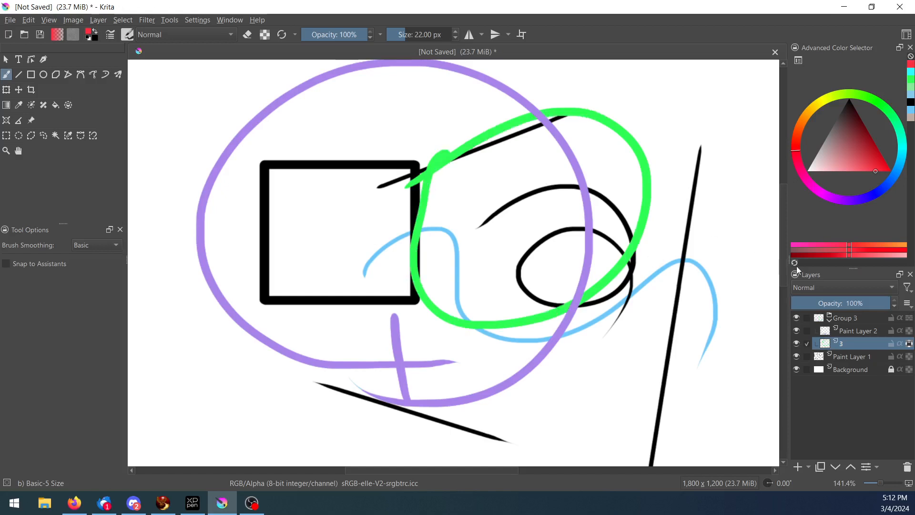
left_click(908, 344)
Add a paint layer above Paint Layer 2 in the group and set its blending mode to Multiply
left_click(867, 334)
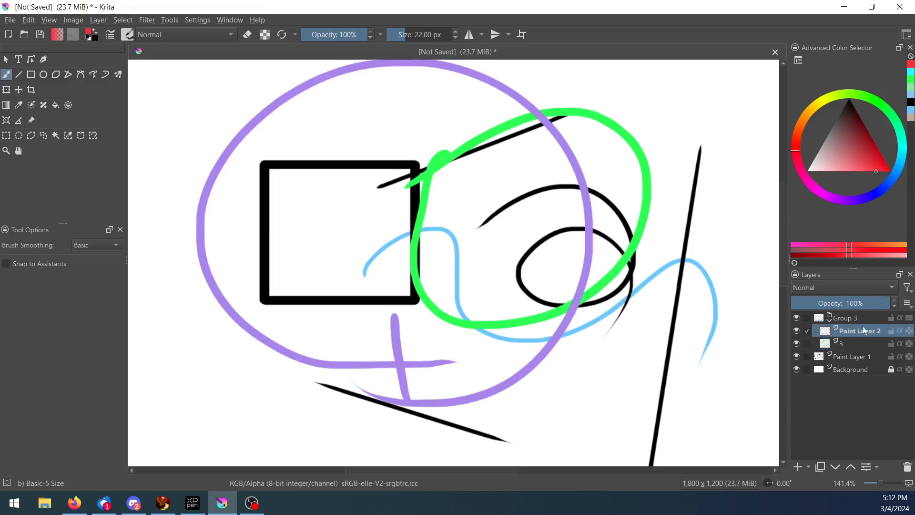
left_click(797, 468)
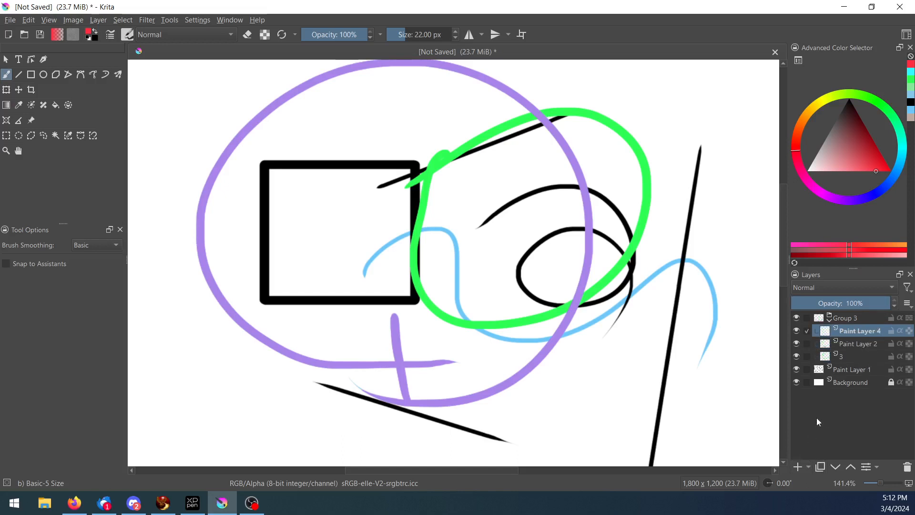
left_click(859, 356)
left_click(797, 356)
left_click(797, 356)
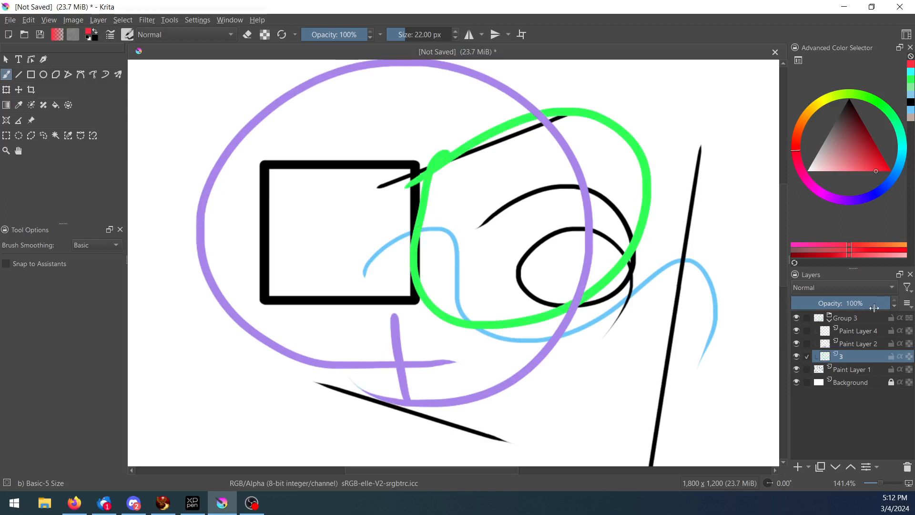
left_click(871, 331)
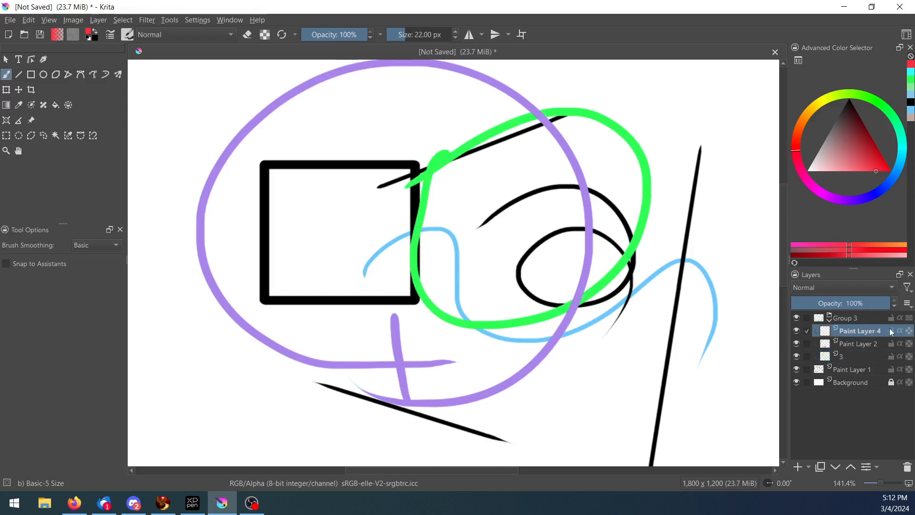
left_click(870, 284)
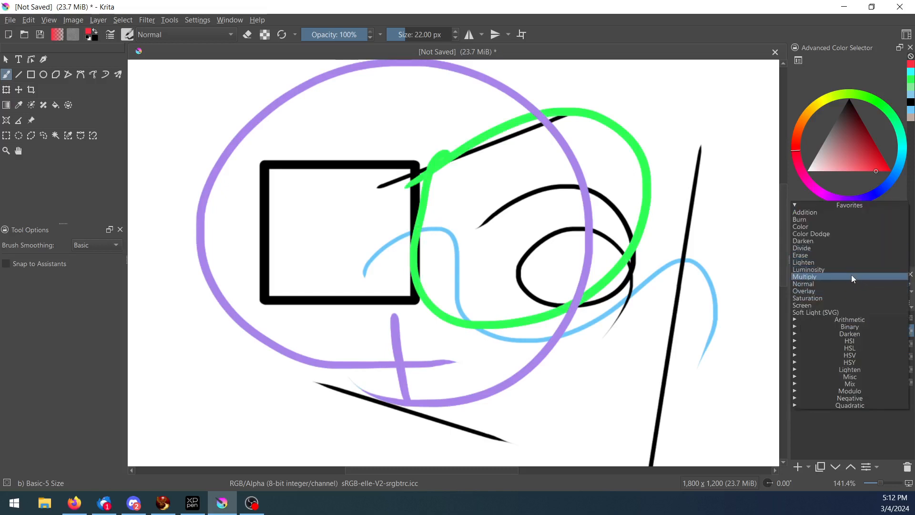
left_click(851, 276)
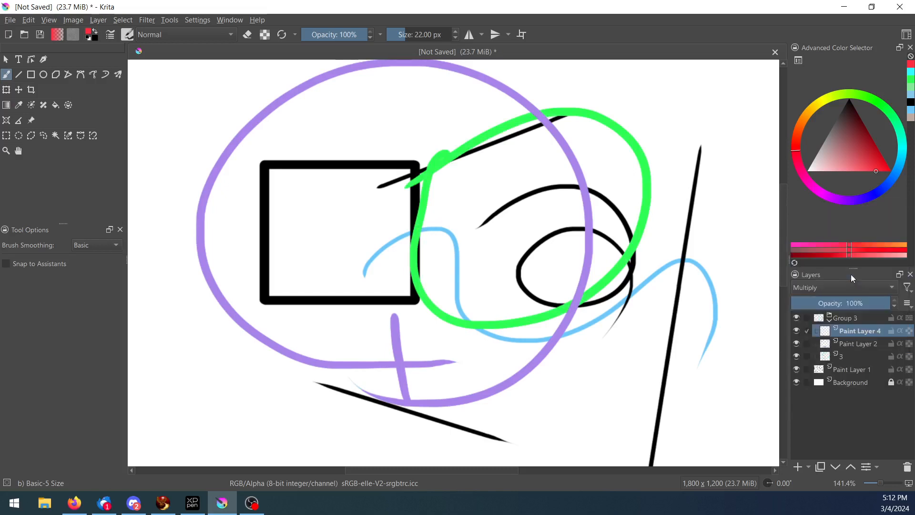
Pick a pale pinkish purple and choose the Basic-4 Flow Opacity brush from the My Favorites presets
left_click(826, 196)
left_click(826, 165)
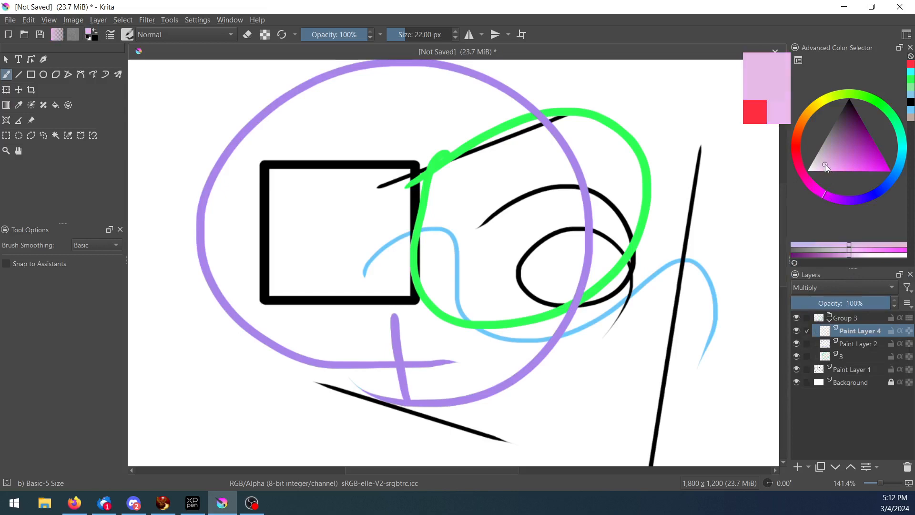
left_click(825, 162)
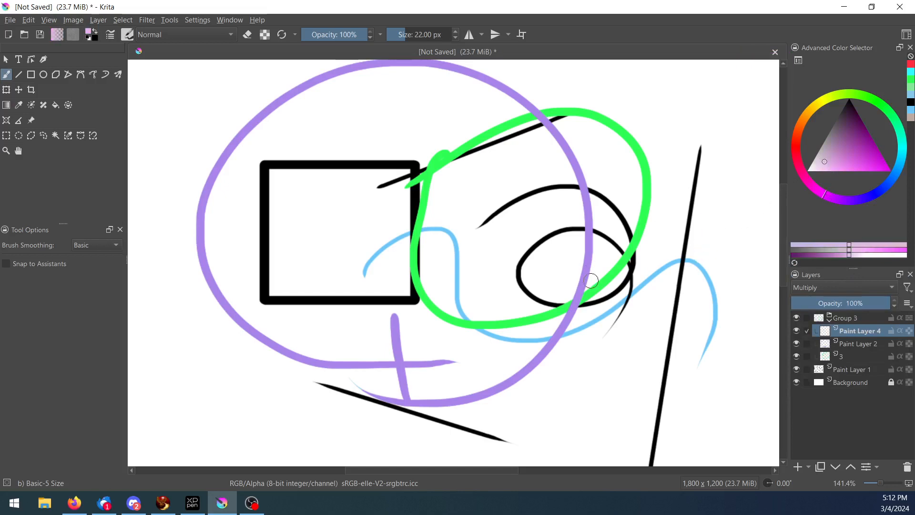
left_click(128, 36)
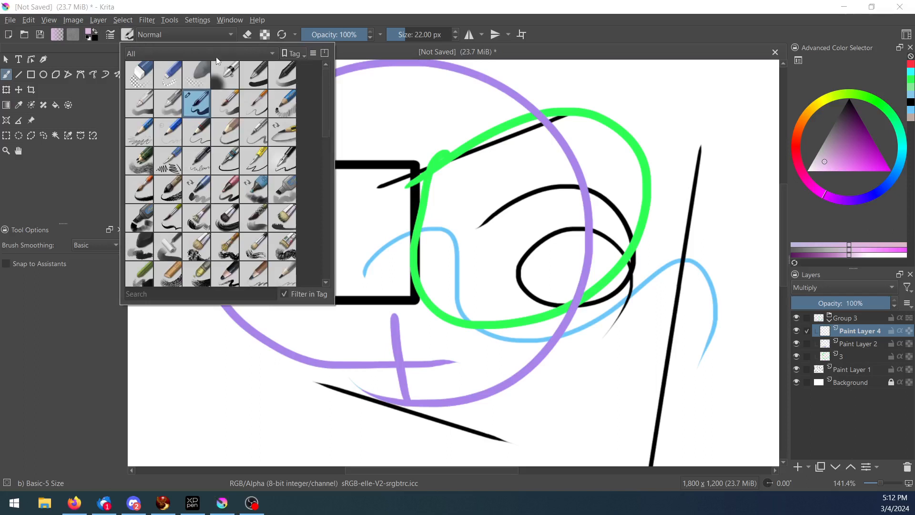
left_click(213, 53)
left_click(206, 200)
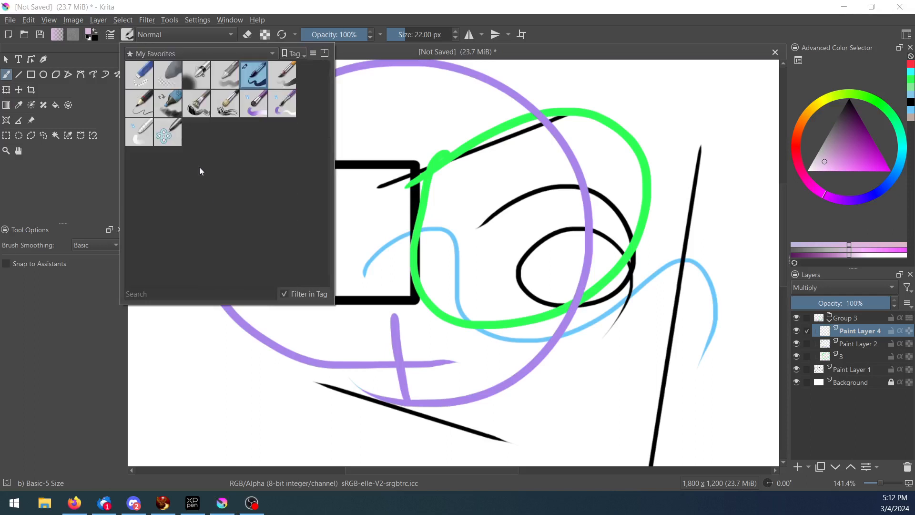
left_click(234, 76)
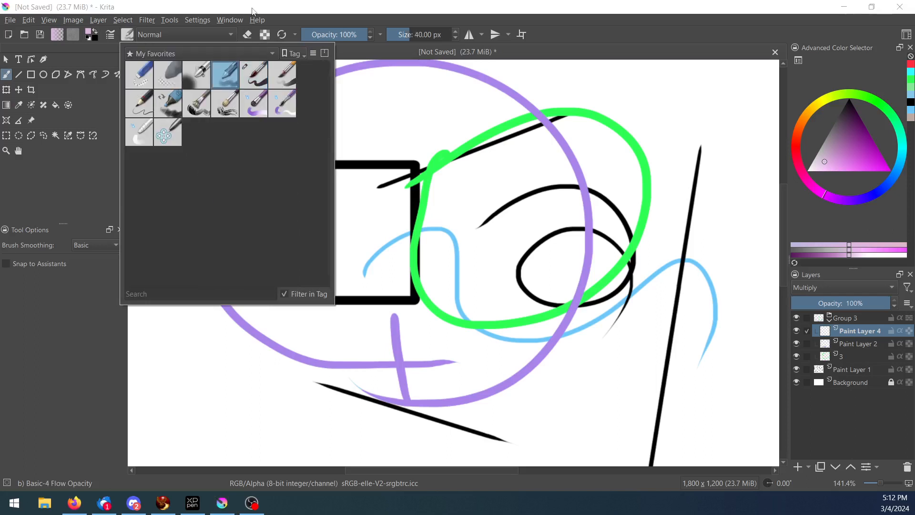
left_click(437, 86)
Paint pale purple strokes across the green loop on the Multiply layer, with Inherit Alpha turned on to clip them
left_click_drag(448, 149, 634, 113)
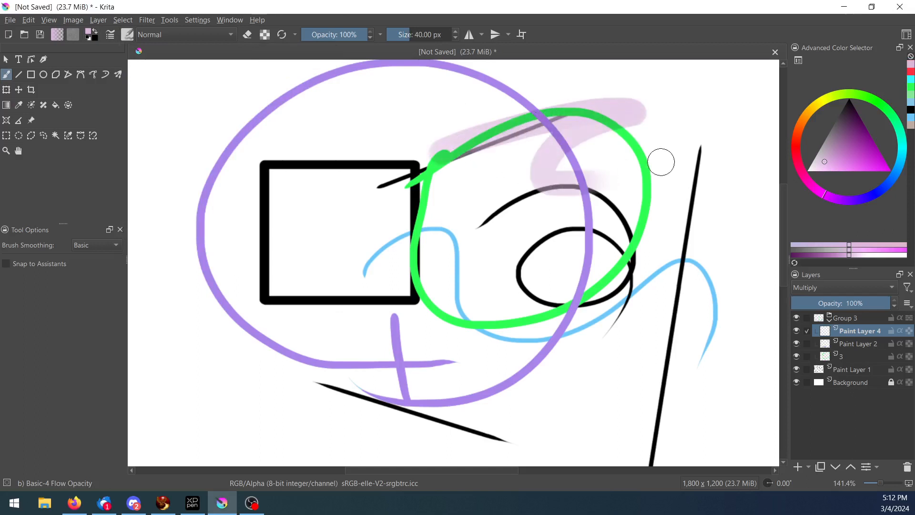
left_click(900, 331)
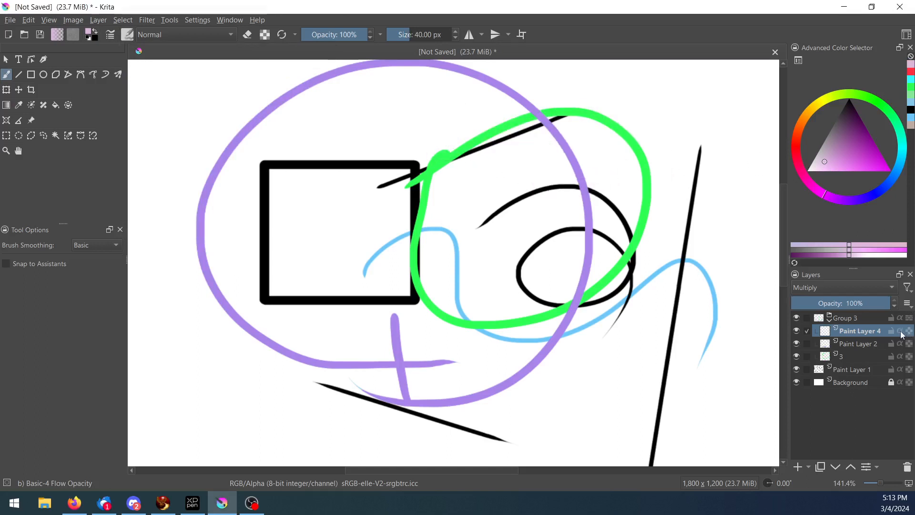
mouse_move(903, 334)
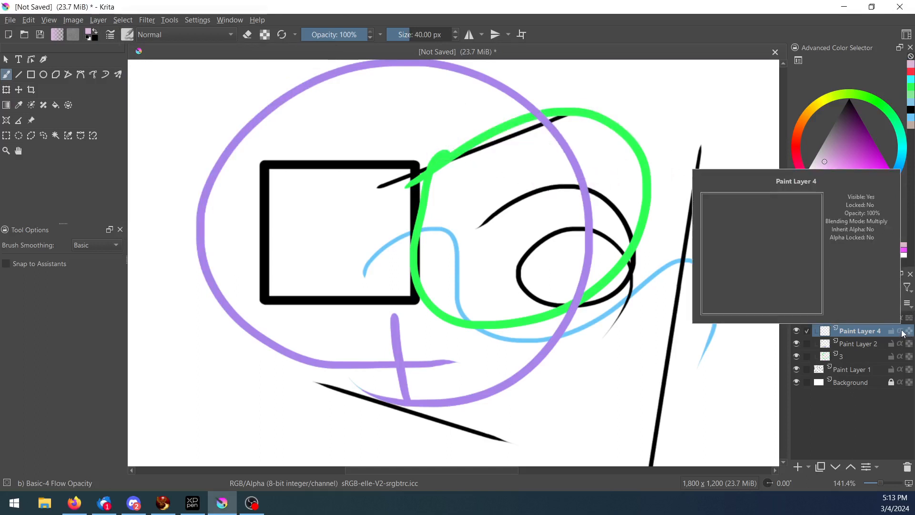
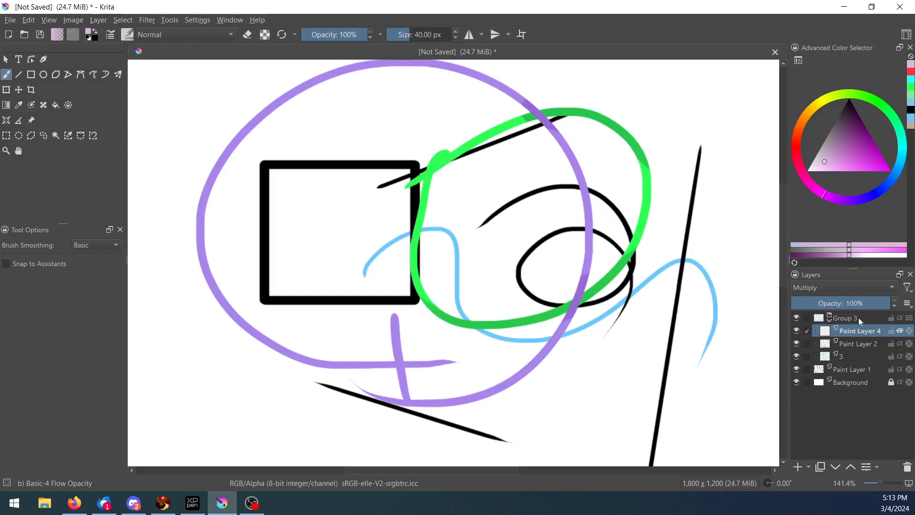
Try the Luminosity and Soft Light (SVG) blending modes on Paint Layer 4, and set it to Overlay
left_click(864, 287)
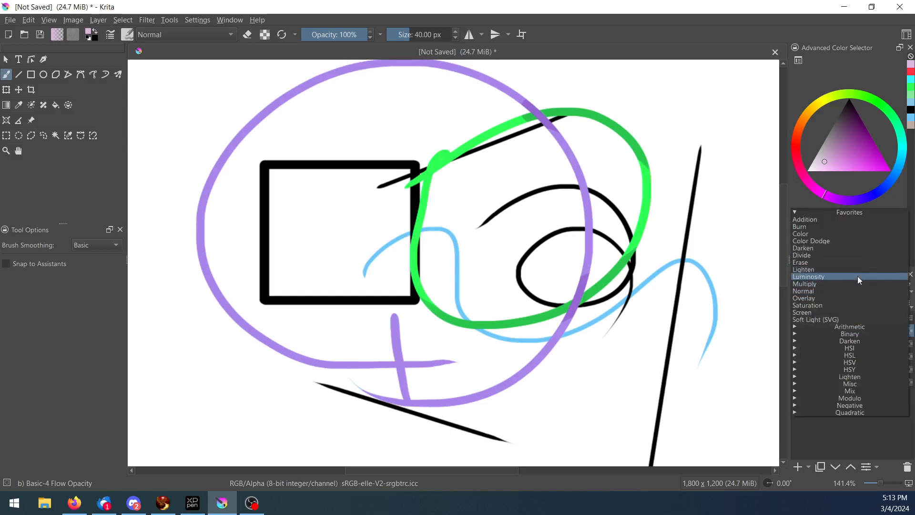
left_click(857, 276)
left_click(868, 284)
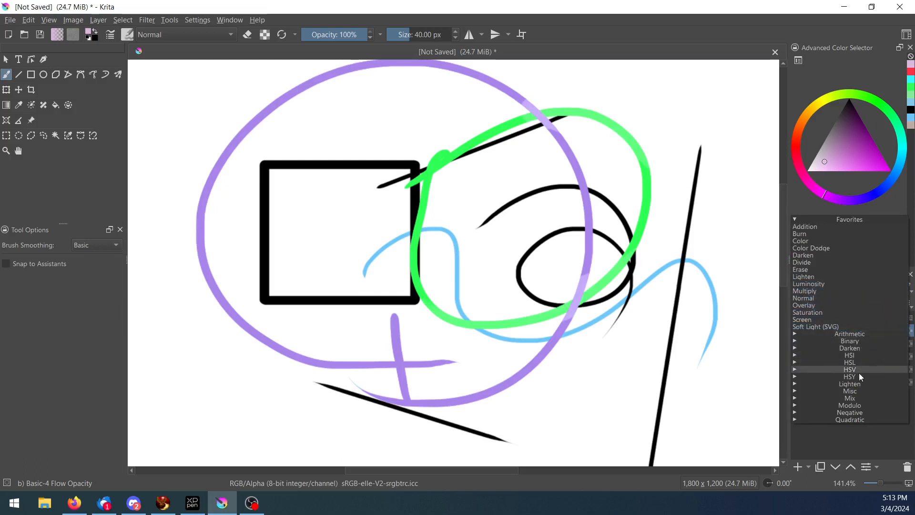
left_click(854, 326)
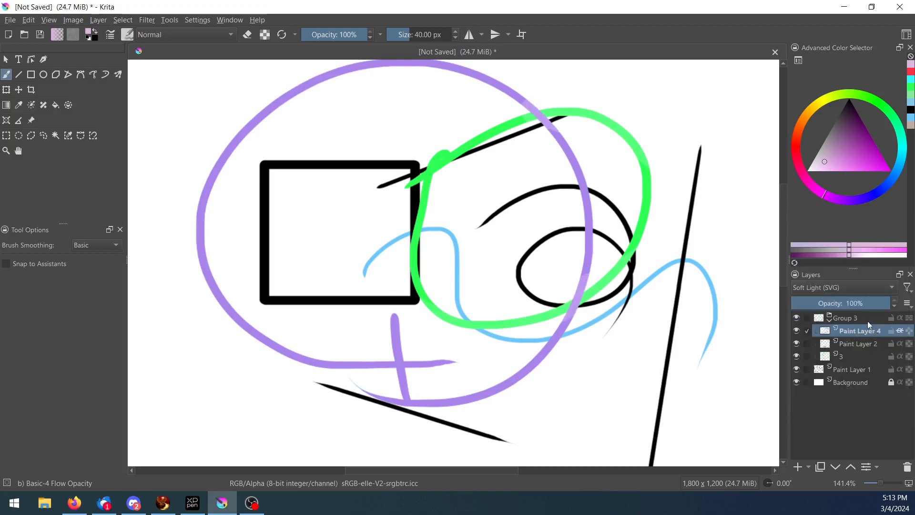
left_click(863, 291)
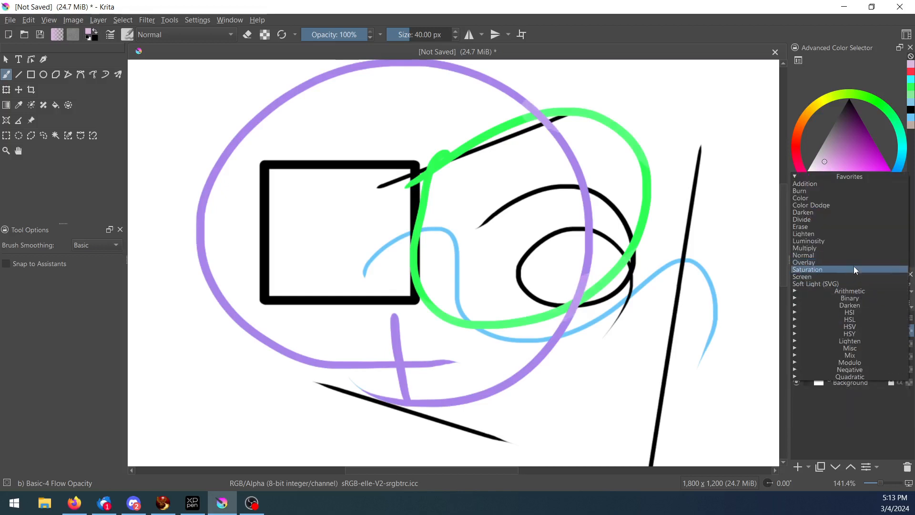
left_click(851, 262)
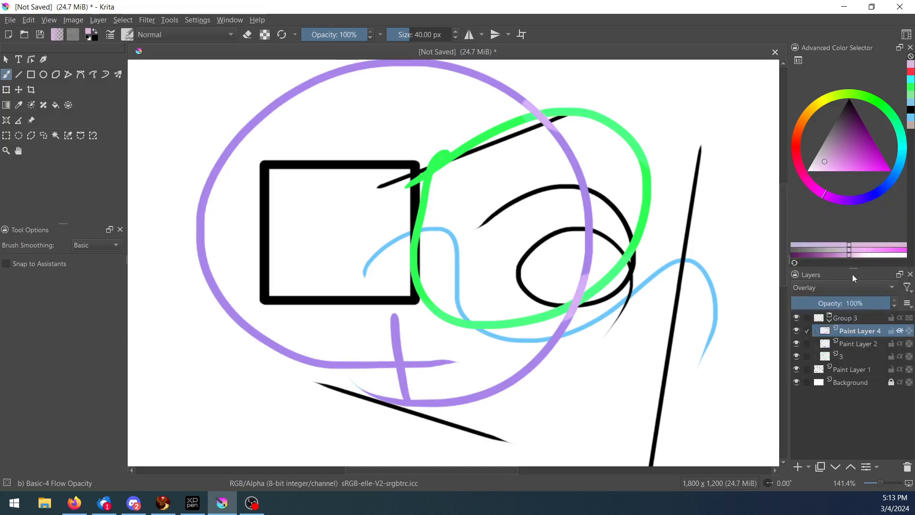
Try the Divide blending mode on Paint Layer 4, and set the layer to Multiply
left_click(860, 286)
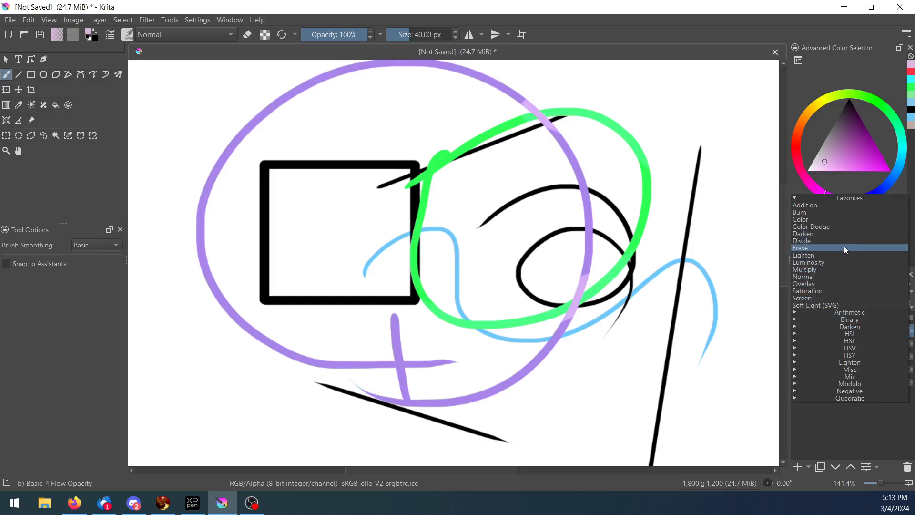
left_click(848, 243)
left_click(856, 285)
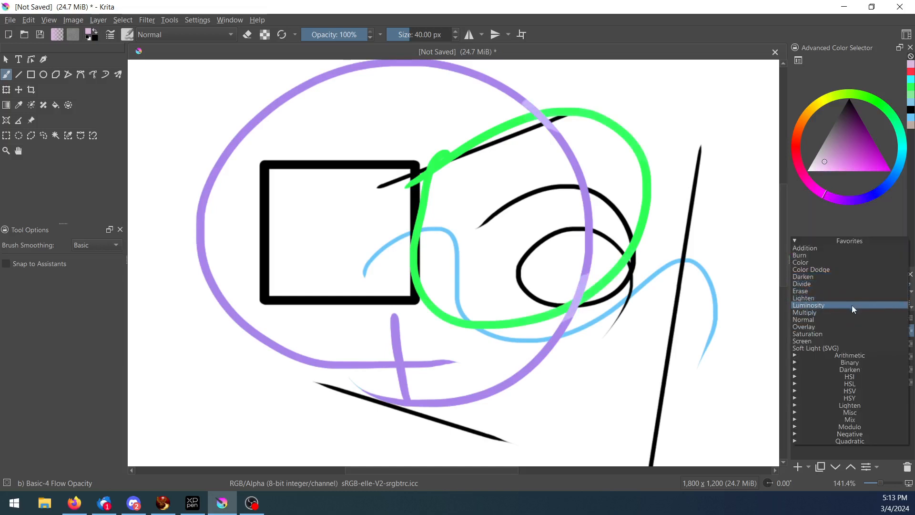
left_click(851, 312)
left_click(860, 286)
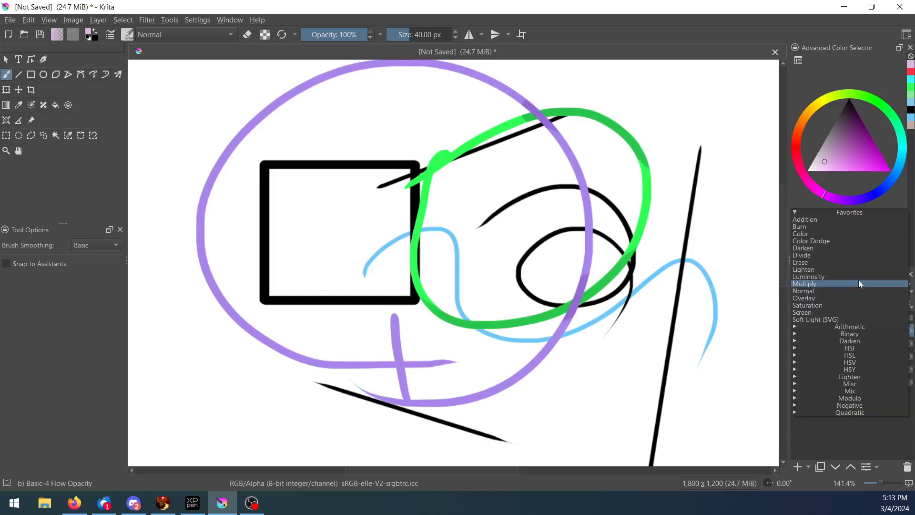
left_click(856, 284)
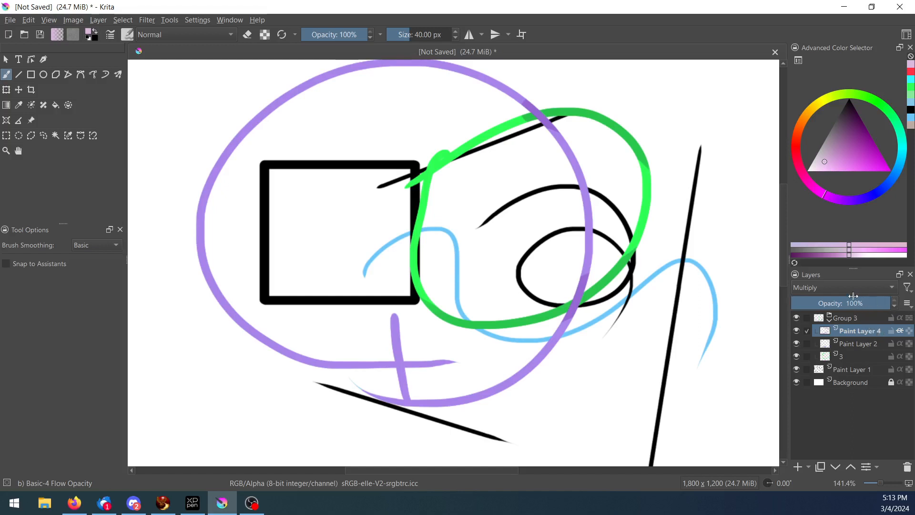
Set the brush blending mode to Luminosity and pick a pale yellow as the painting color
left_click(193, 33)
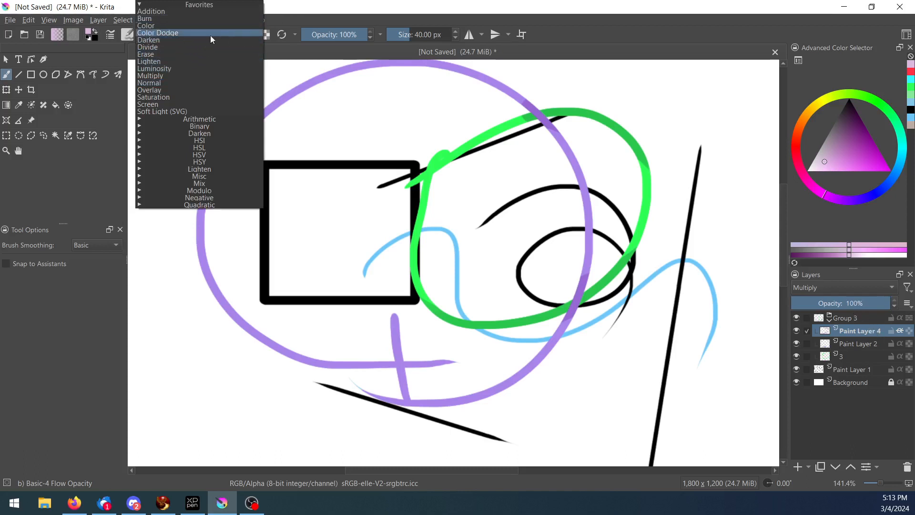
left_click(181, 69)
left_click(819, 107)
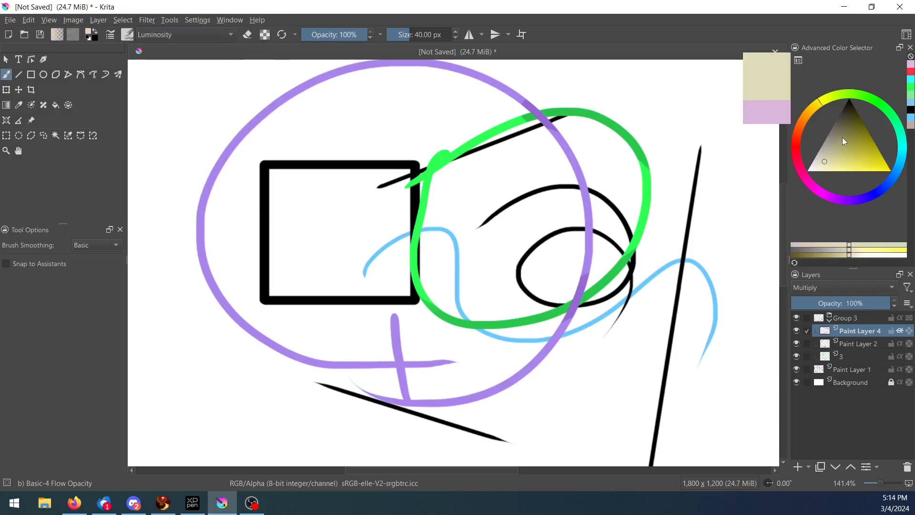
left_click(823, 171)
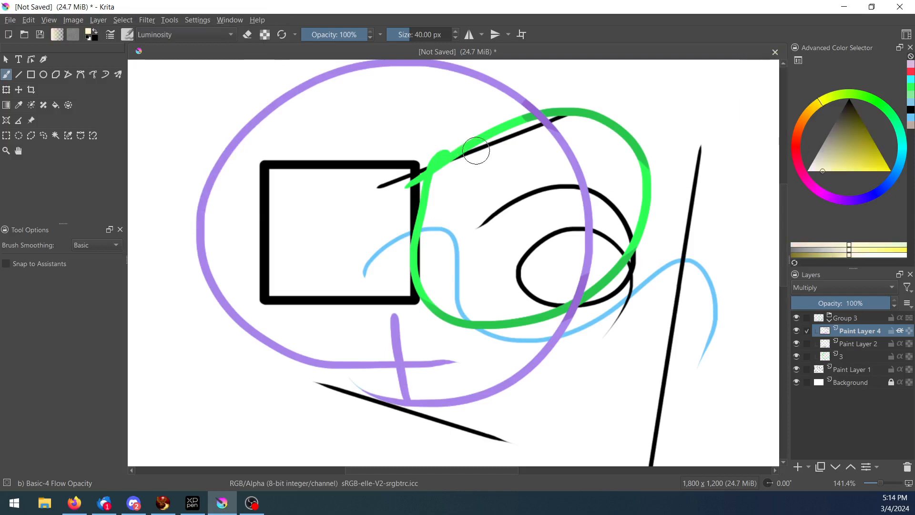
Paint pale yellow and near-white strokes across the green loop on Paint Layer 4, and return the brush blending mode to Normal
left_click_drag(452, 151, 615, 143)
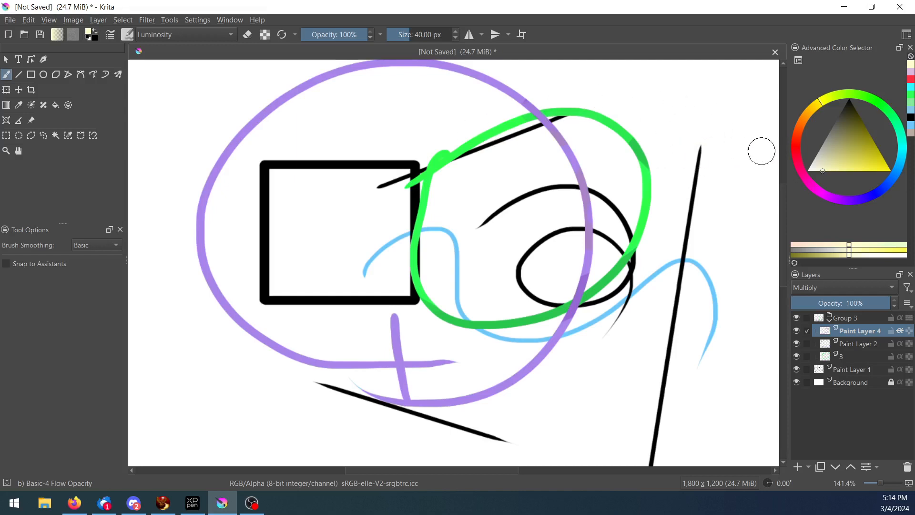
left_click(813, 172)
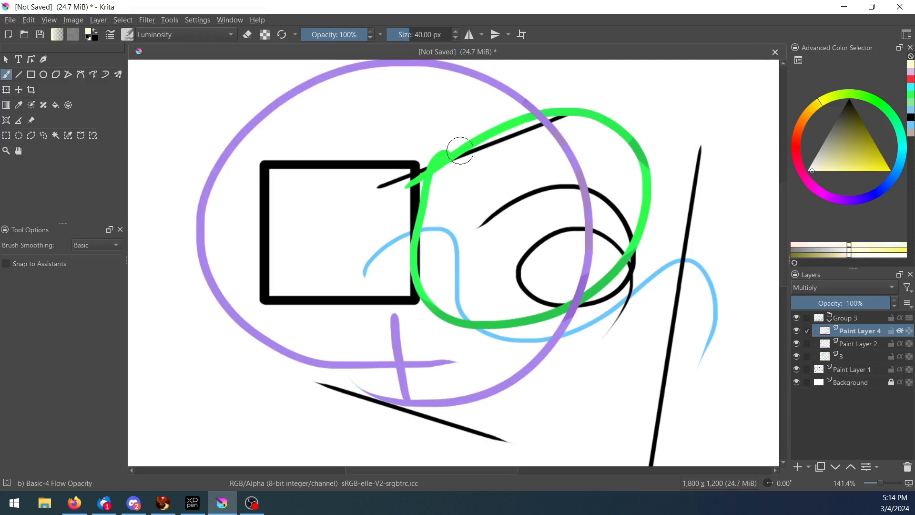
mouse_move(658, 138)
left_mouse_down()
mouse_move(630, 229)
mouse_move(544, 310)
mouse_move(669, 144)
mouse_move(512, 336)
mouse_move(535, 278)
mouse_move(474, 287)
left_mouse_up()
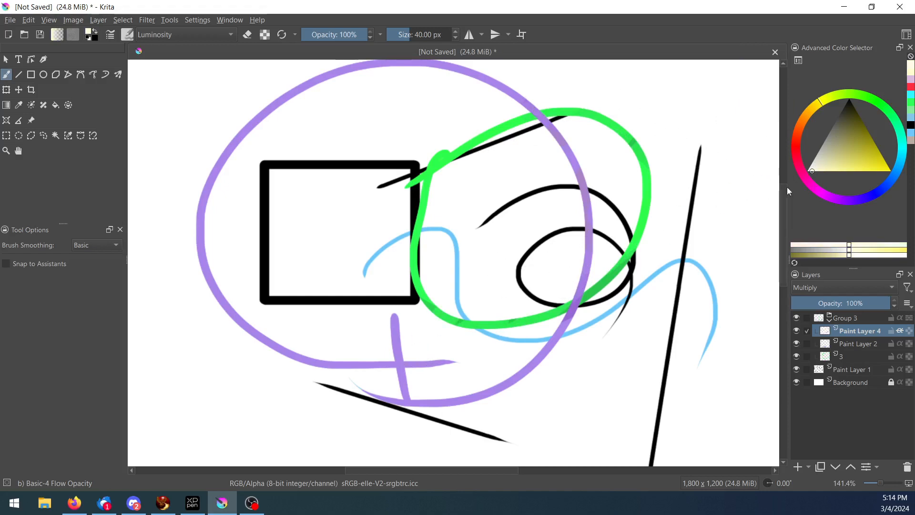
left_click(185, 34)
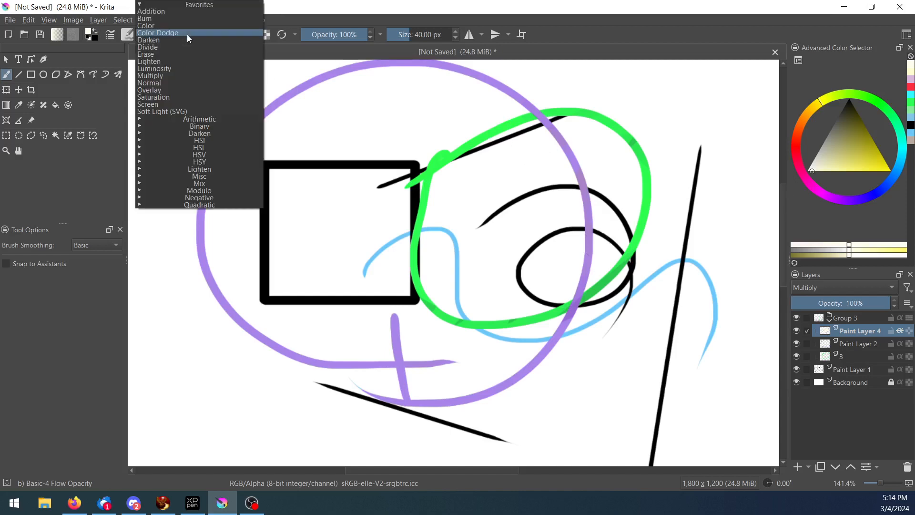
left_click(195, 82)
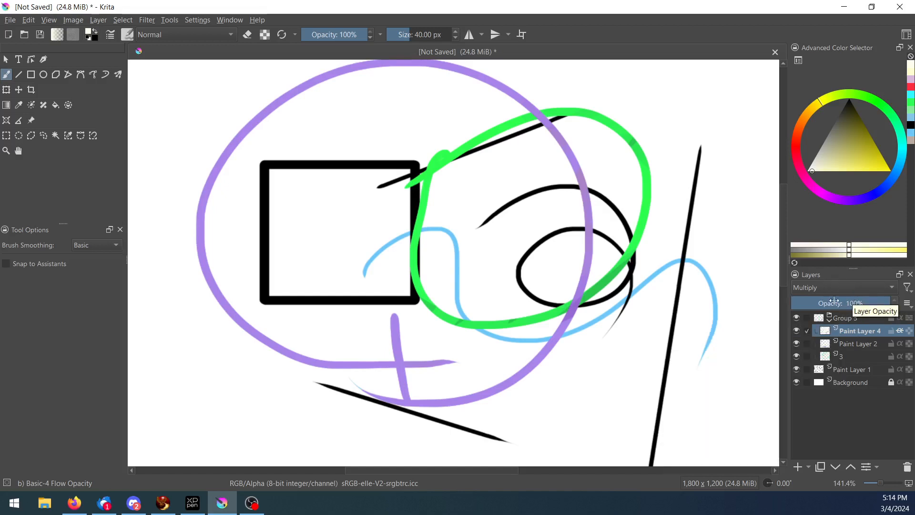
Try a lower opacity on layer 3, restore it to 100%, and turn the layer's visibility off and on again
left_click_drag(848, 303, 888, 302)
left_click(858, 357)
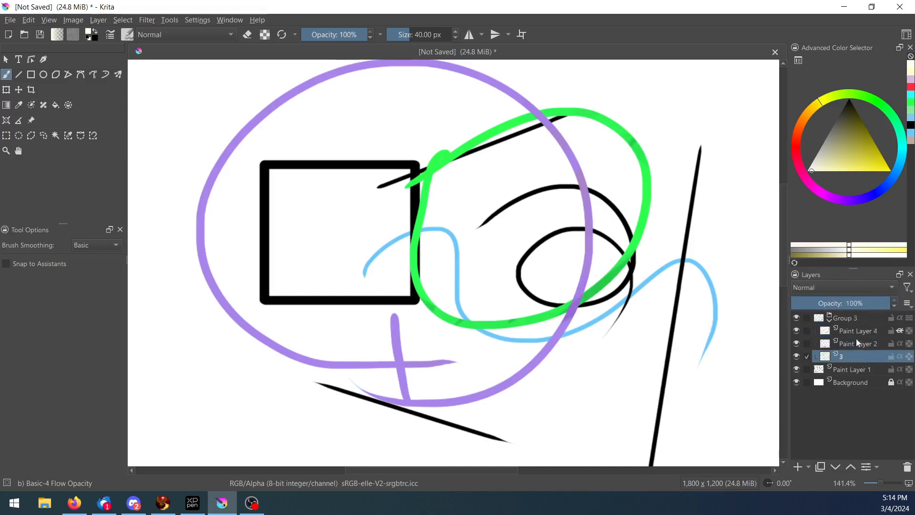
left_click(846, 301)
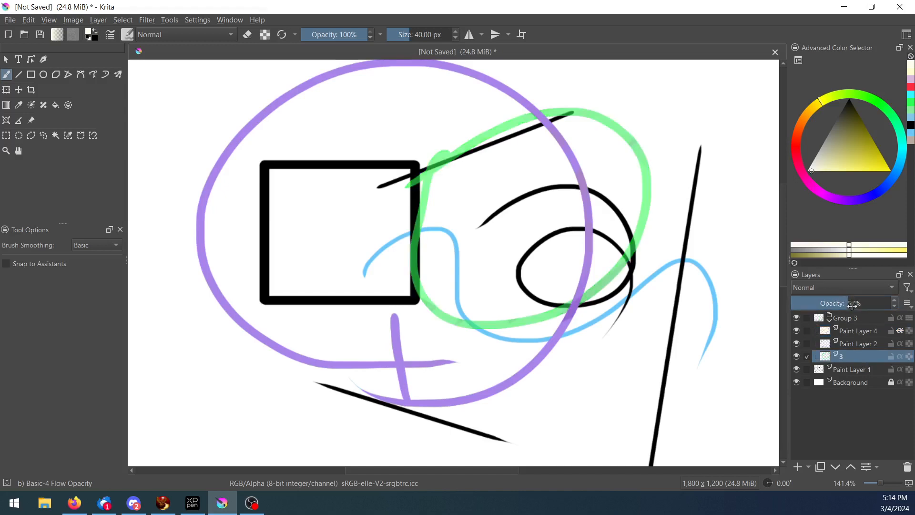
left_click(845, 303)
left_click_drag(851, 300, 892, 304)
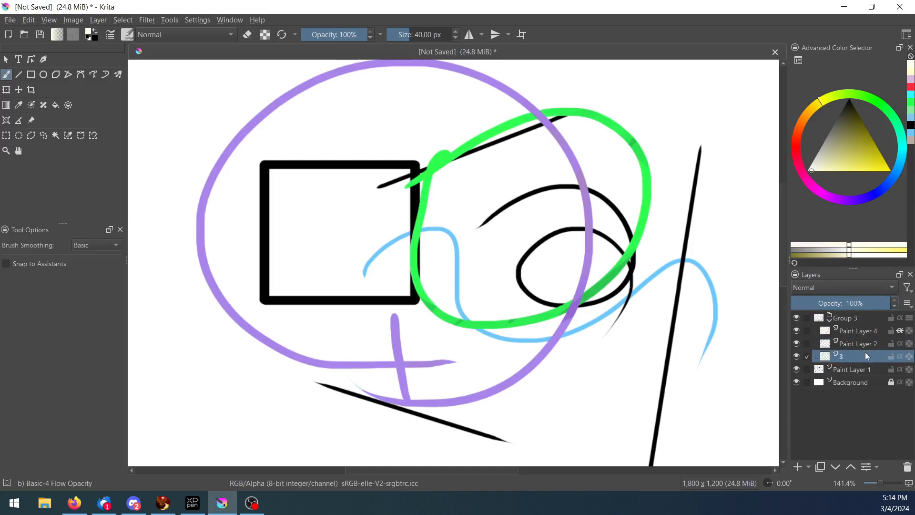
left_click(796, 356)
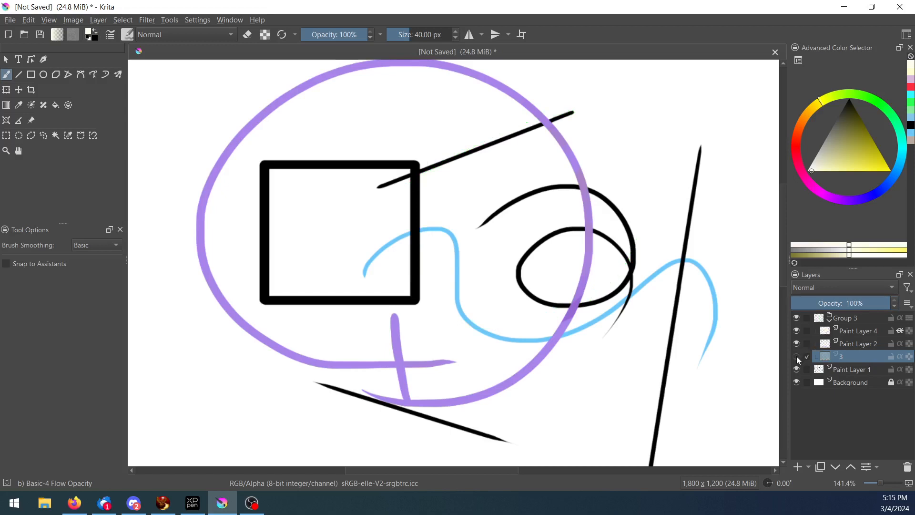
left_click(796, 356)
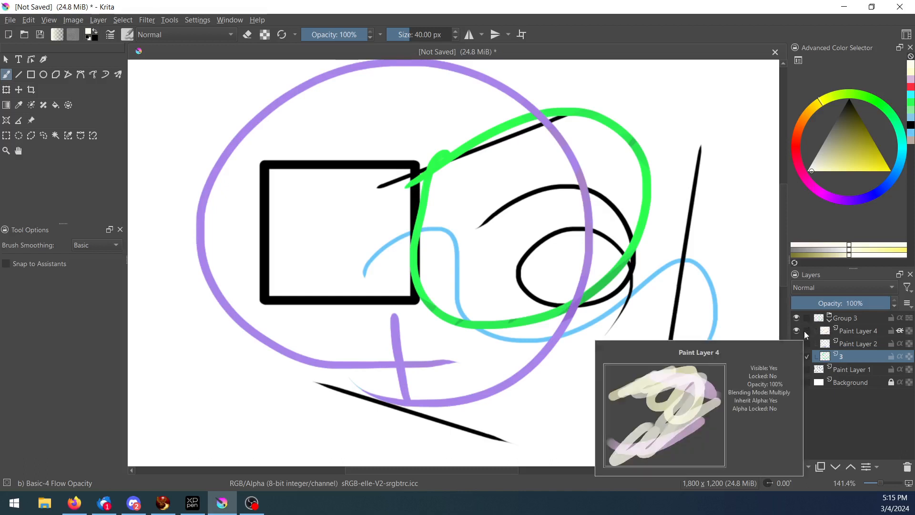
Save the drawing as the Krita document 111111.kra in the Pictures folder
left_click(11, 21)
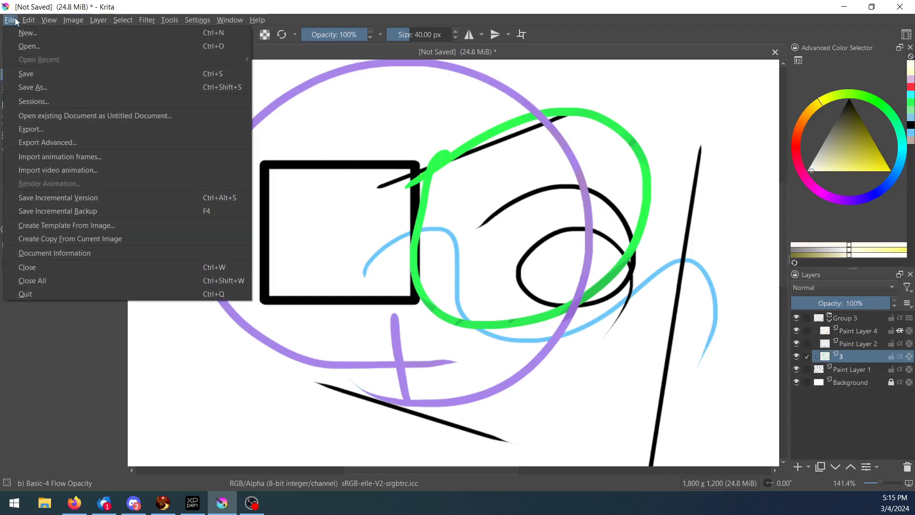
left_click(40, 72)
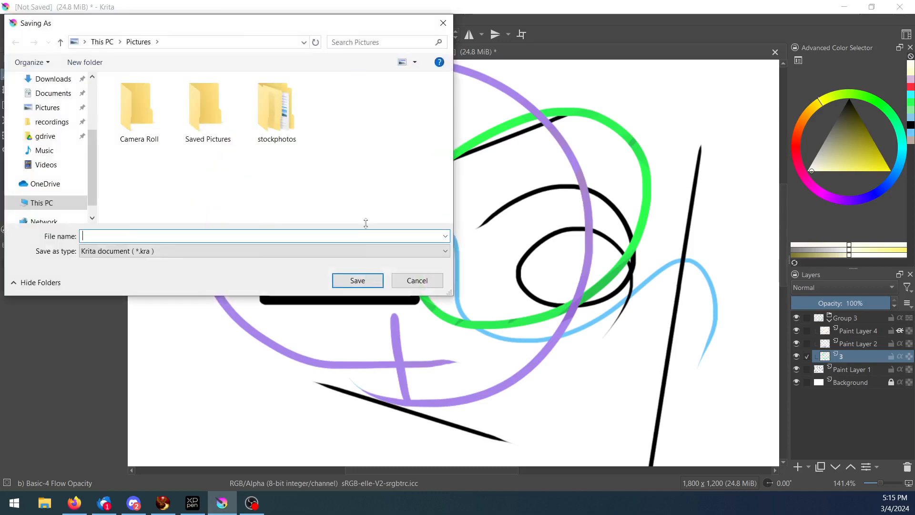
type("111111")
left_click(363, 281)
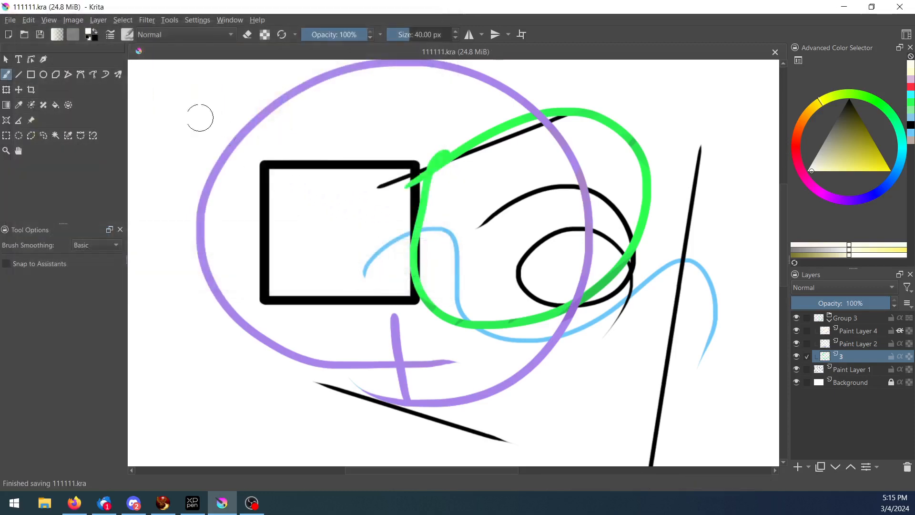
Save a second copy of the drawing in the Pictures folder under the name 111111r.kra
left_click(10, 20)
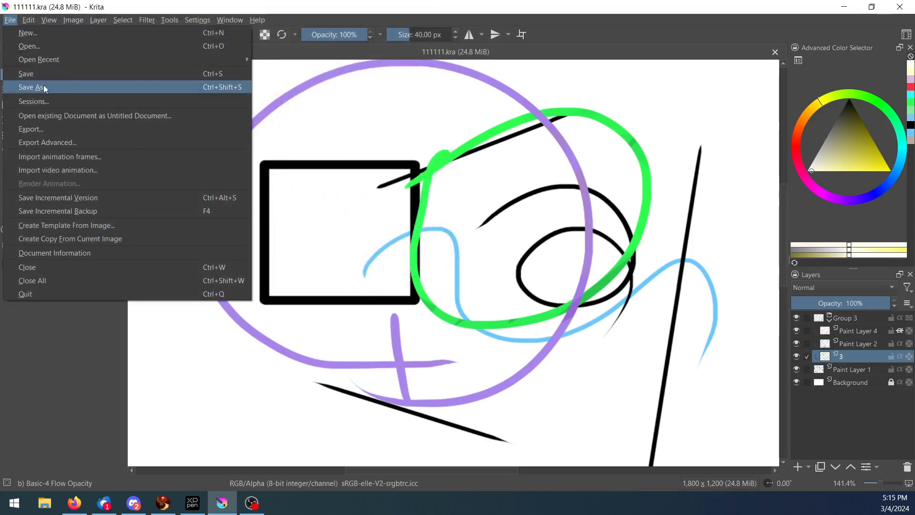
left_click(44, 86)
left_click(106, 237)
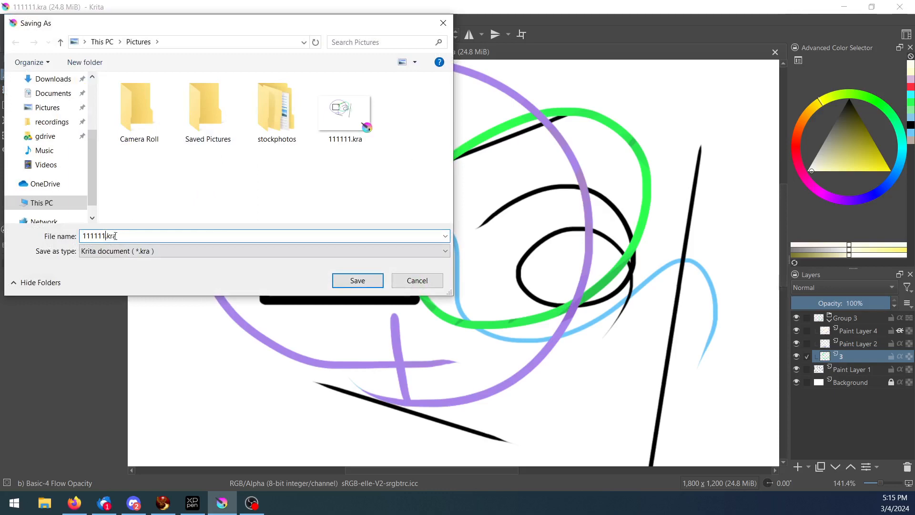
left_click(365, 280)
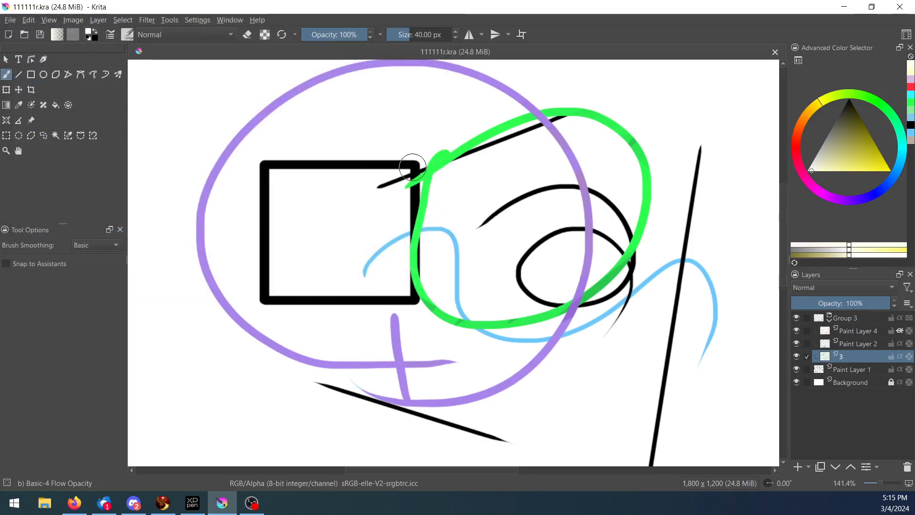
Export the drawing as the PNG image 111111r.png with lossless compression set to 6
left_click(10, 20)
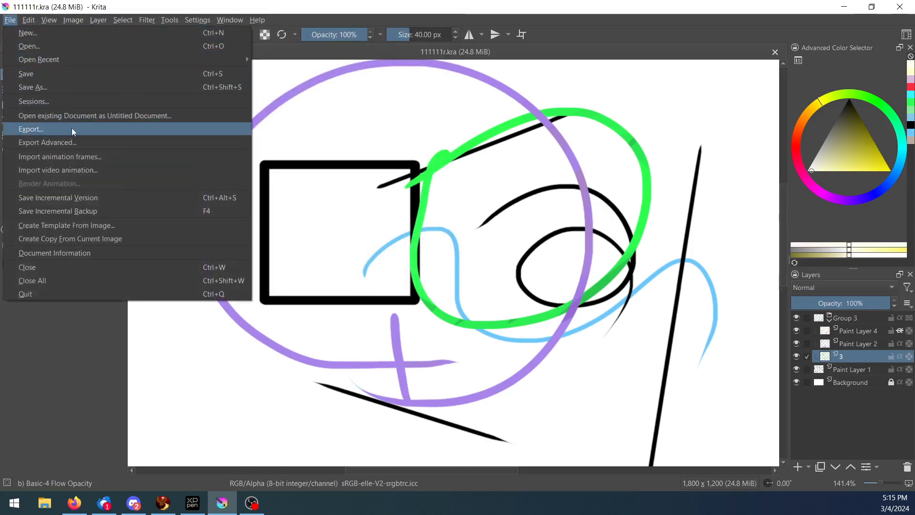
left_click(203, 130)
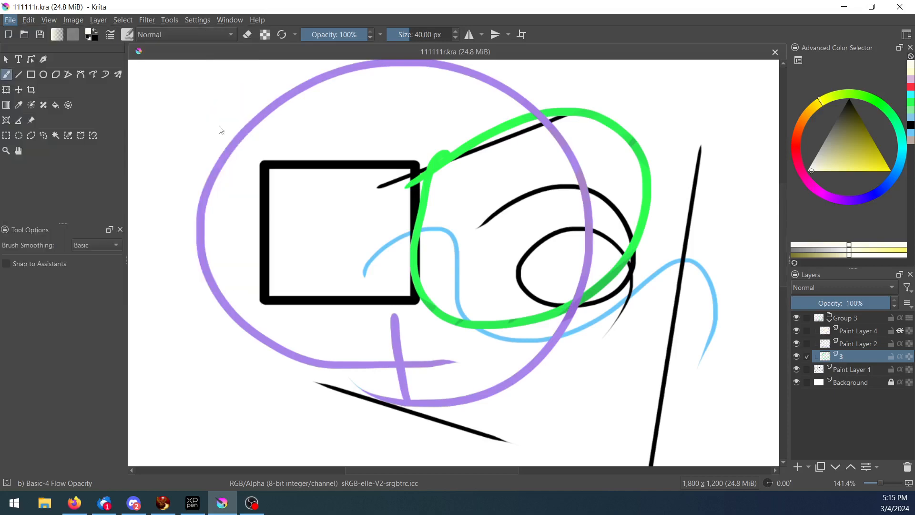
left_click(367, 258)
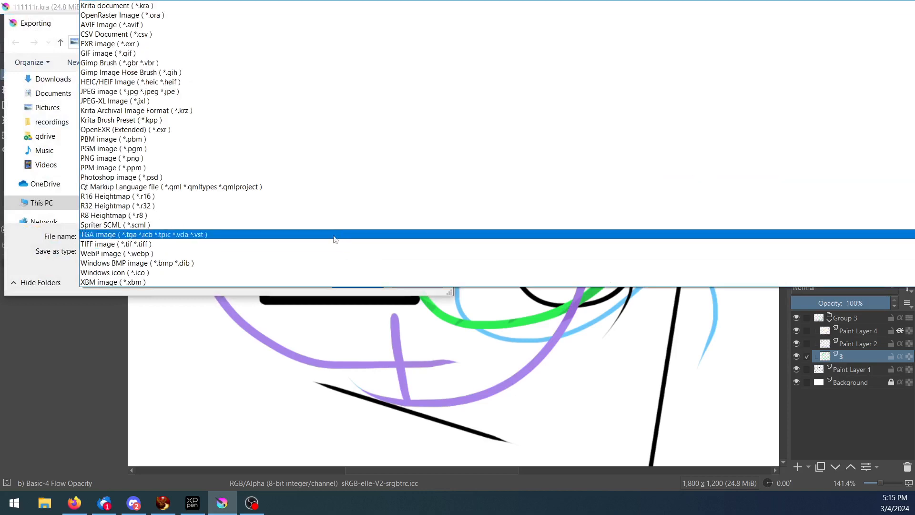
left_click(141, 159)
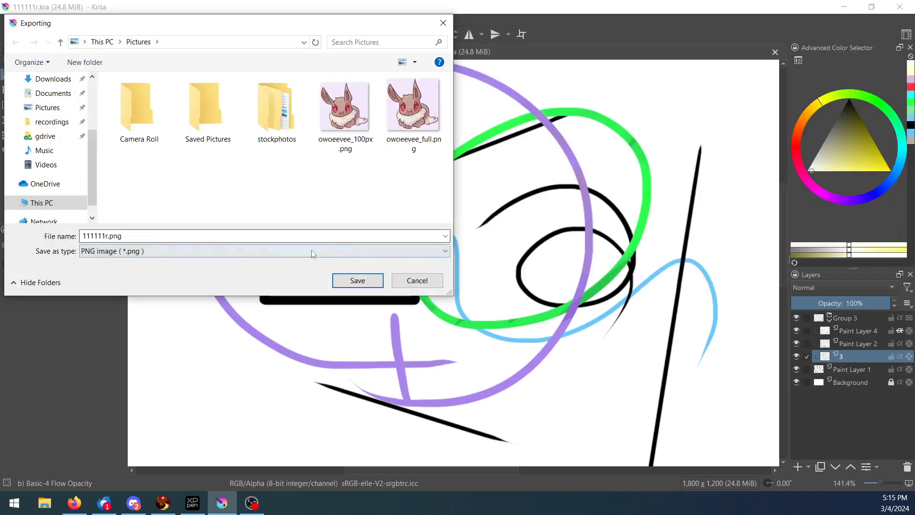
left_click(374, 275)
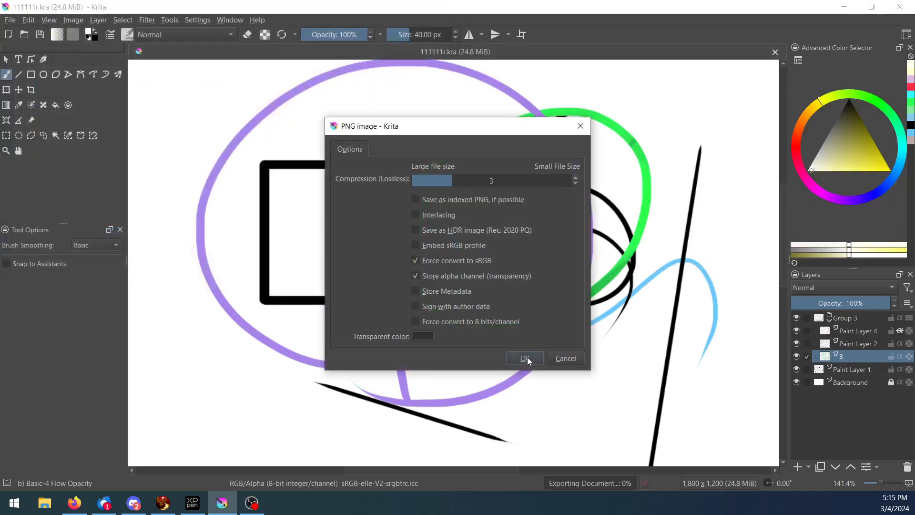
left_click_drag(458, 181, 512, 185)
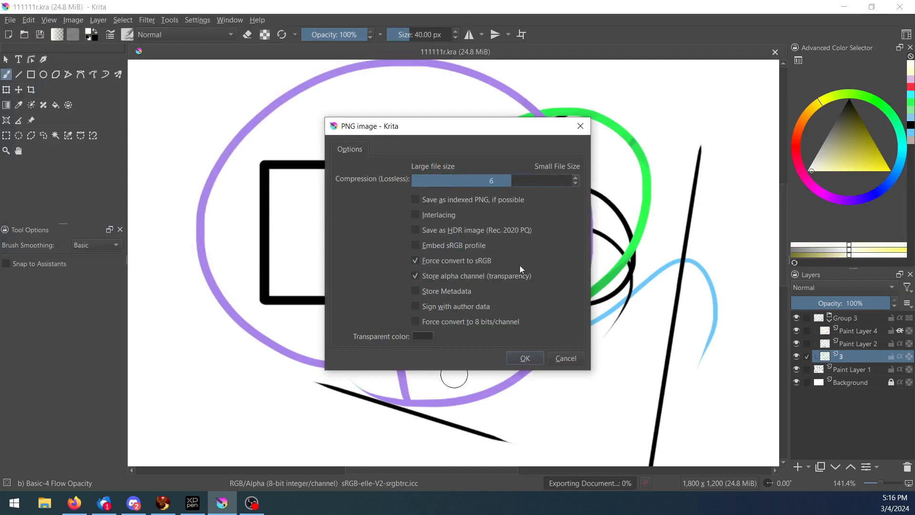
left_click(524, 357)
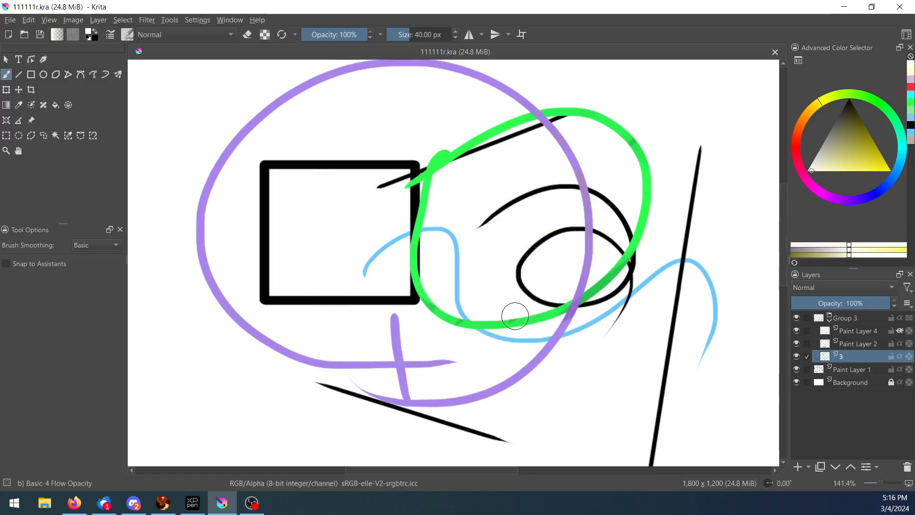
Try a PNG export over 111111r.png with the Background layer hidden and transparency stored, cancel it, and show the layer again
left_click(796, 382)
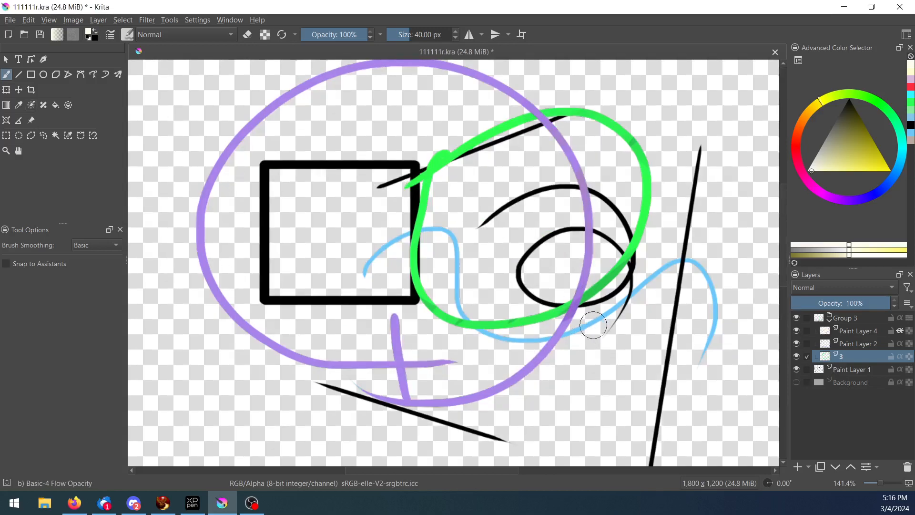
left_click(10, 20)
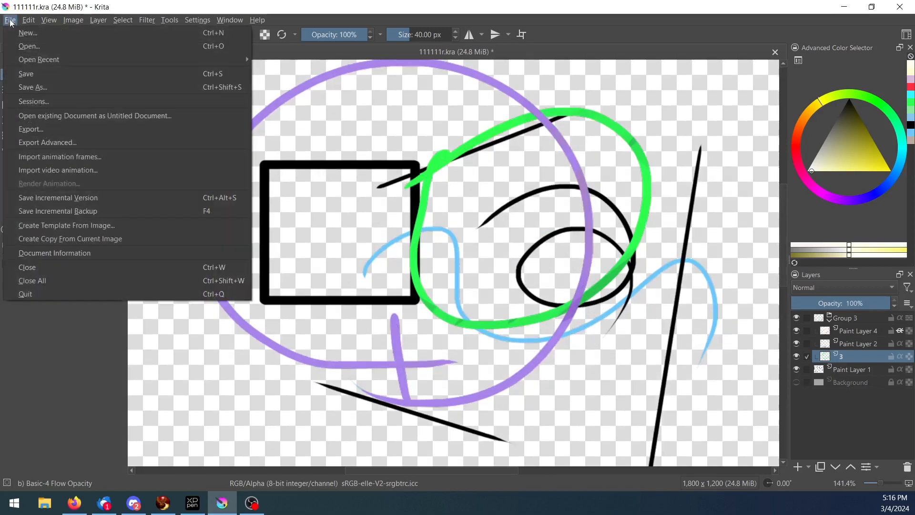
left_click(76, 127)
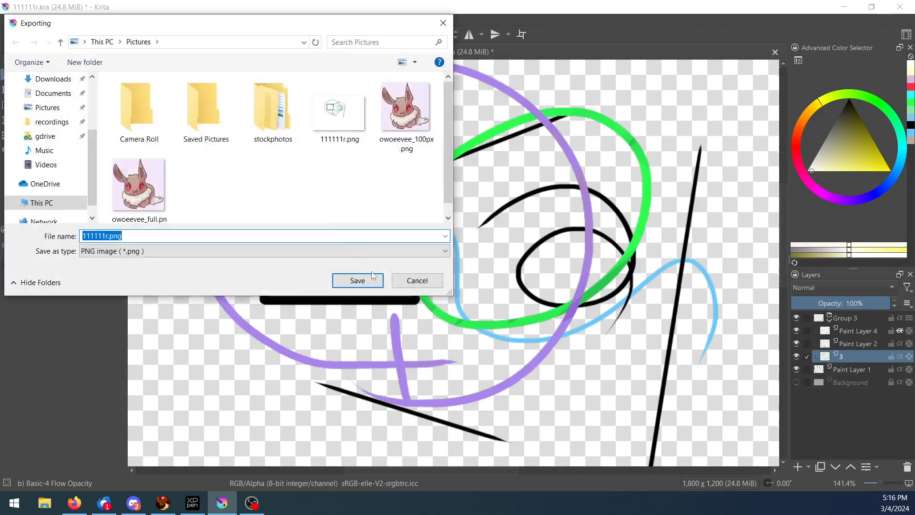
left_click(380, 276)
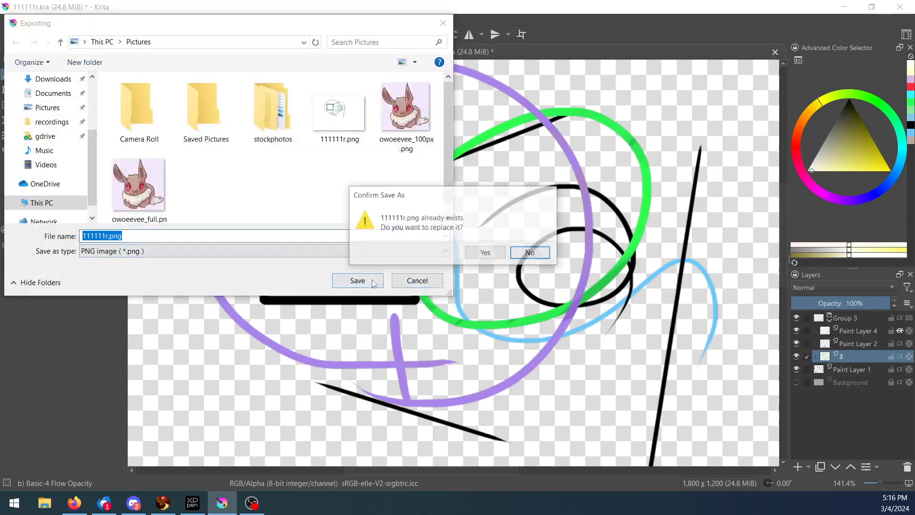
left_click(486, 253)
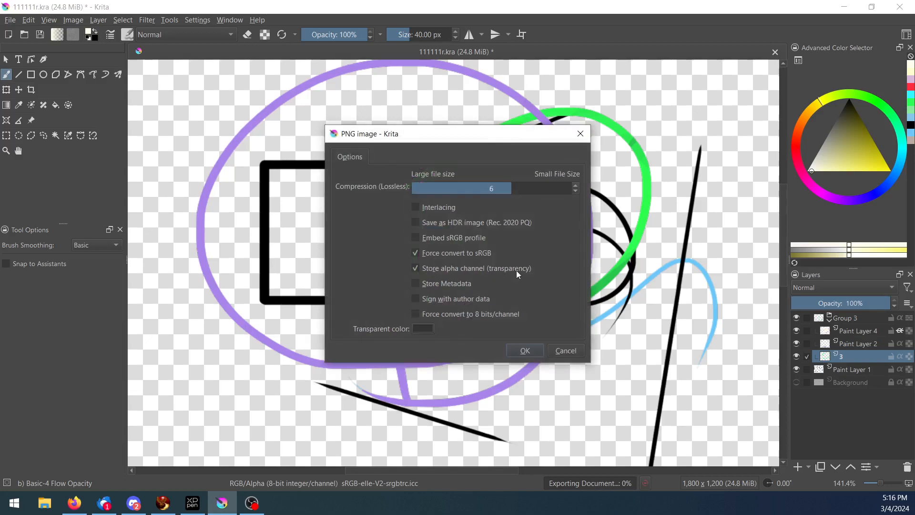
left_click(565, 350)
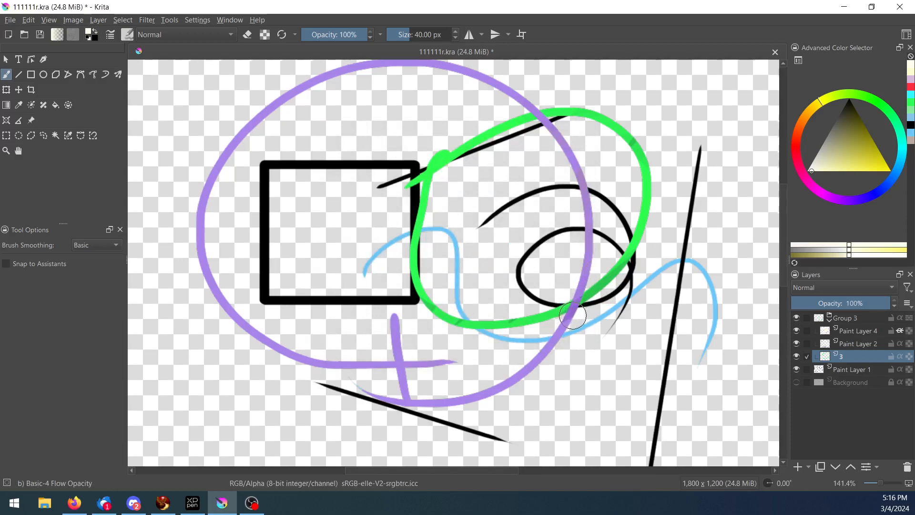
left_click(797, 382)
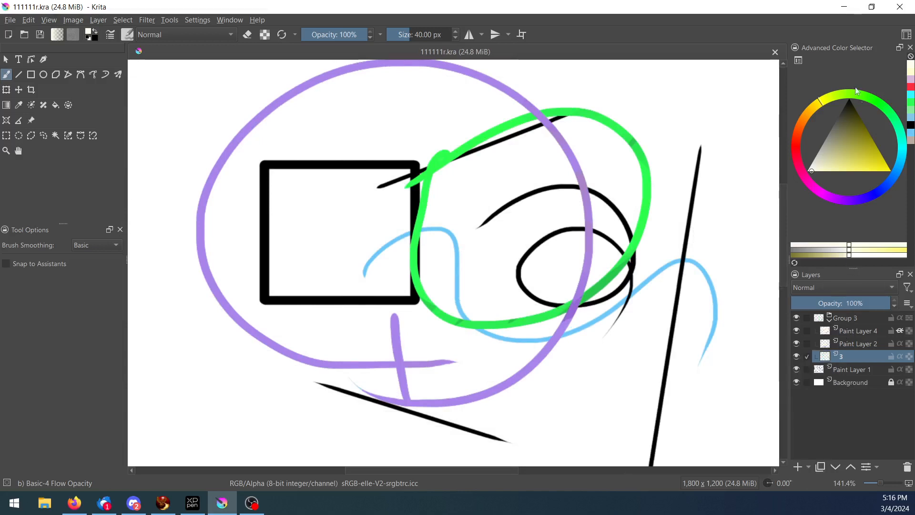
Mix a muted reddish grey in the color selector and scribble a zigzag on layer 3 across the steep black line
left_click(870, 98)
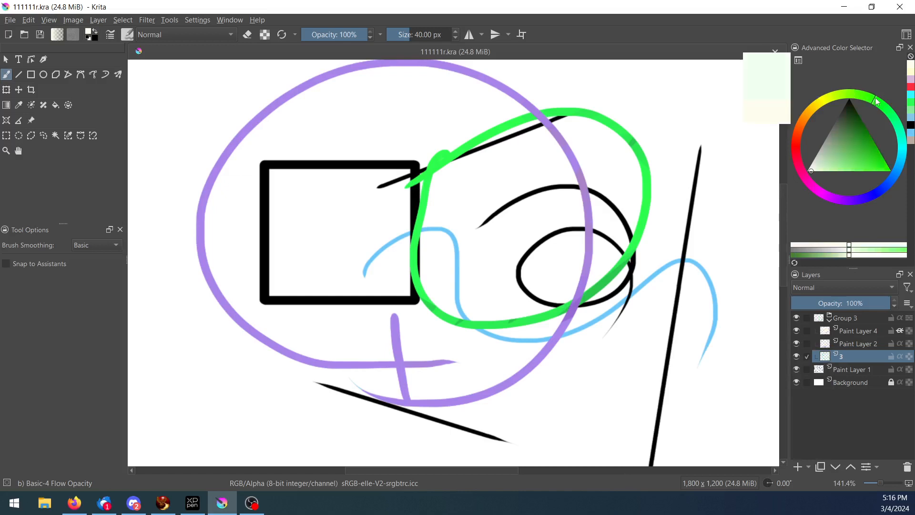
left_click(900, 158)
mouse_move(899, 158)
left_mouse_down()
mouse_move(887, 184)
mouse_move(837, 195)
left_mouse_up()
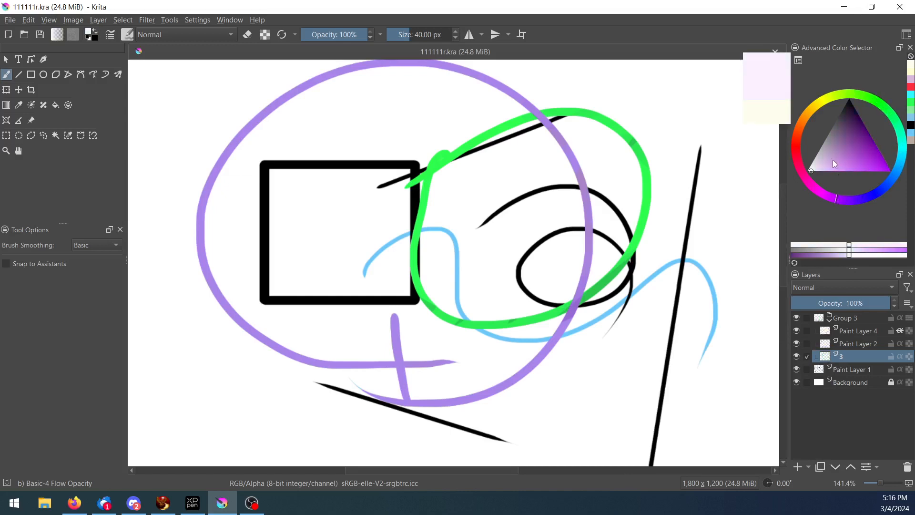
mouse_move(833, 160)
left_mouse_down()
mouse_move(896, 175)
mouse_move(814, 179)
mouse_move(852, 177)
mouse_move(851, 99)
mouse_move(866, 161)
mouse_move(819, 150)
mouse_move(834, 137)
left_mouse_up()
left_click_drag(804, 176, 799, 156)
mouse_move(702, 190)
left_mouse_down()
mouse_move(728, 267)
mouse_move(717, 324)
left_mouse_up()
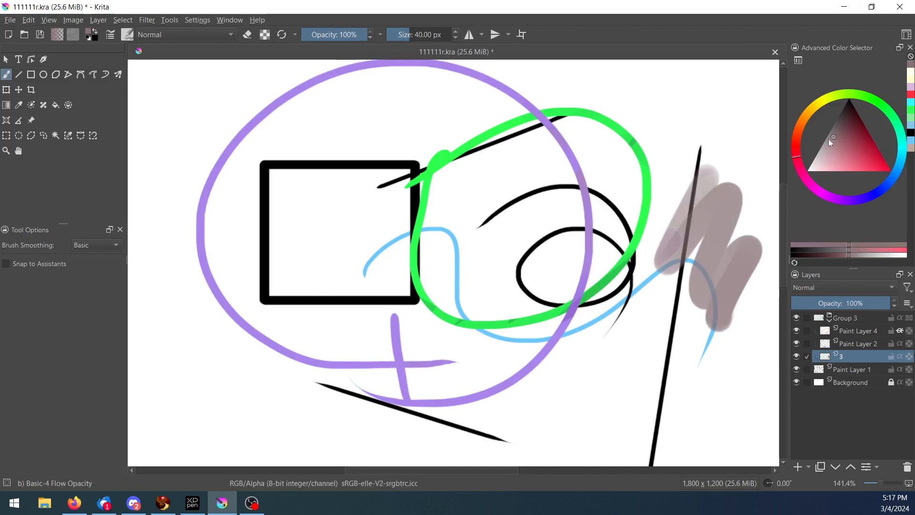
Change the brush color to a bluish grey and scribble a zigzag on layer 3 over the green loop's right edge
left_click_drag(829, 139, 822, 131)
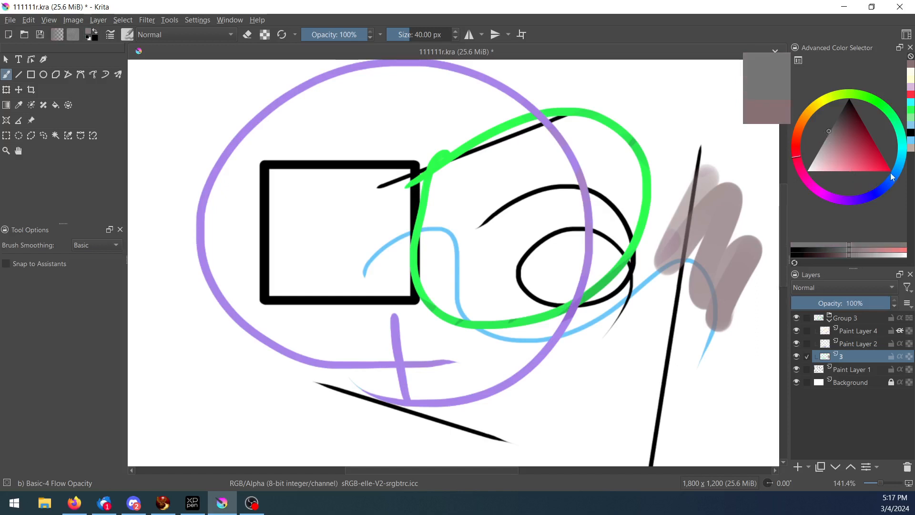
left_click(889, 170)
left_click(831, 132)
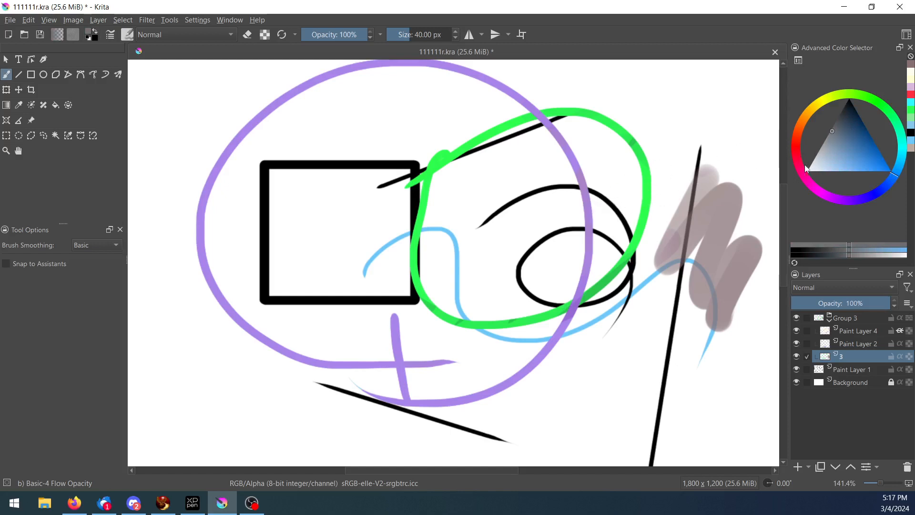
mouse_move(657, 110)
left_mouse_down()
mouse_move(624, 157)
mouse_move(665, 194)
mouse_move(645, 237)
left_mouse_up()
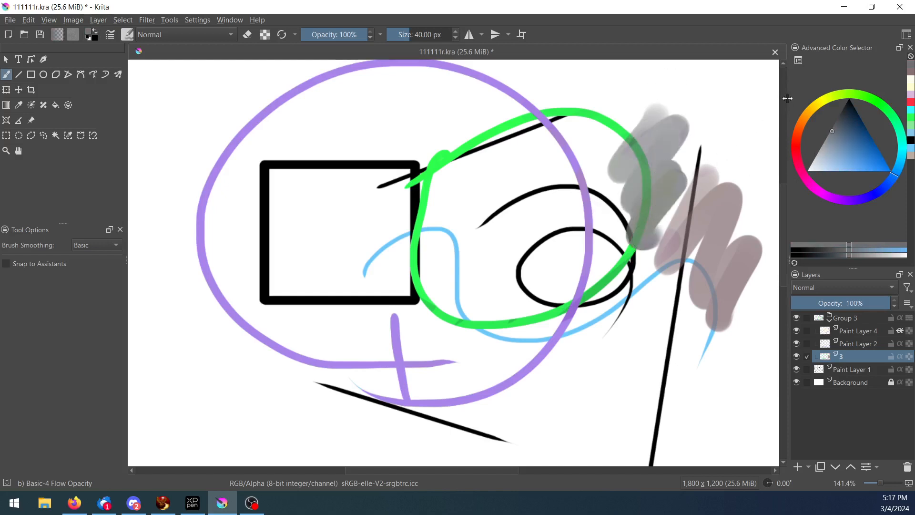